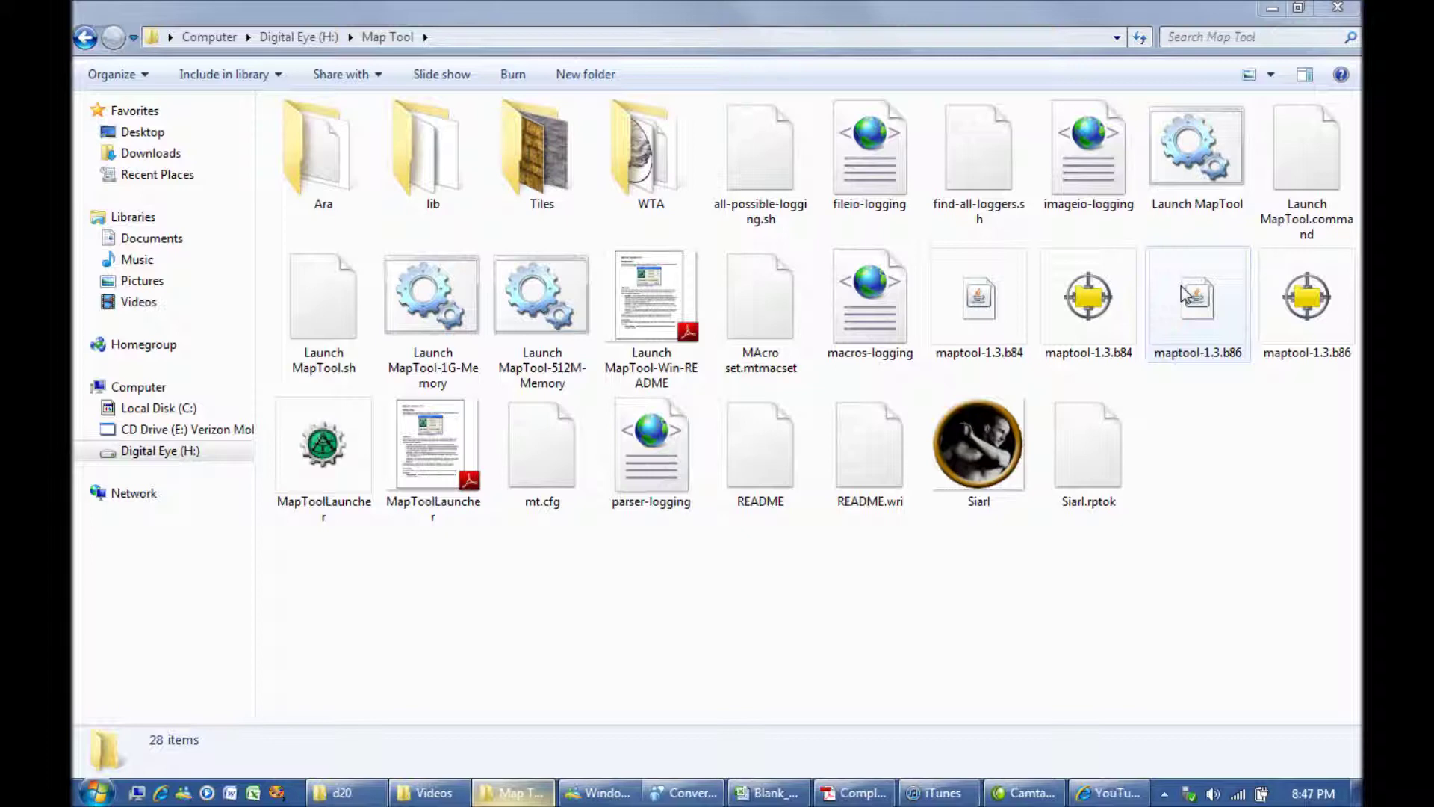
- Launch maptool-1.3.b86 from the Map Tool folder and maximize its window
double_click(1186, 294)
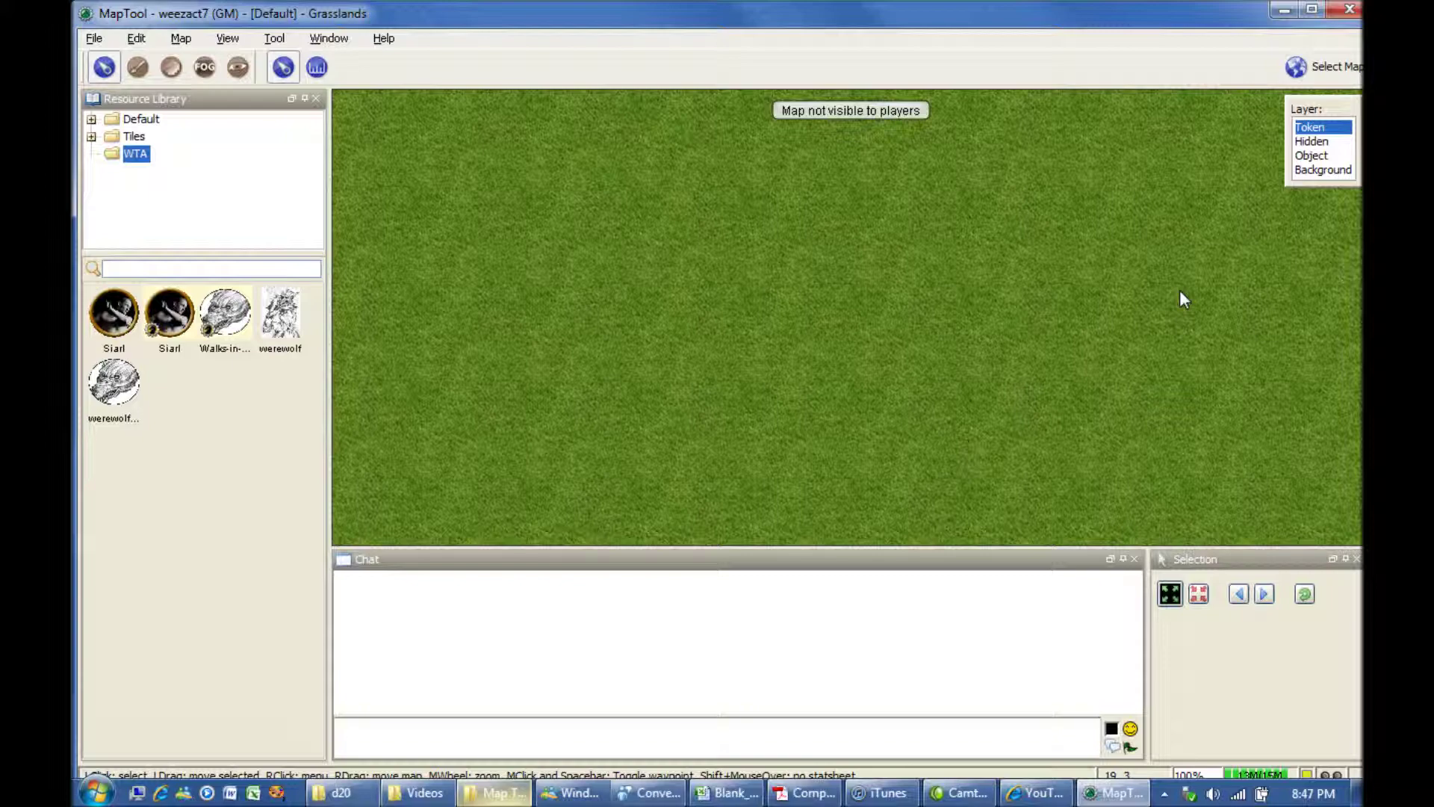
click(1312, 9)
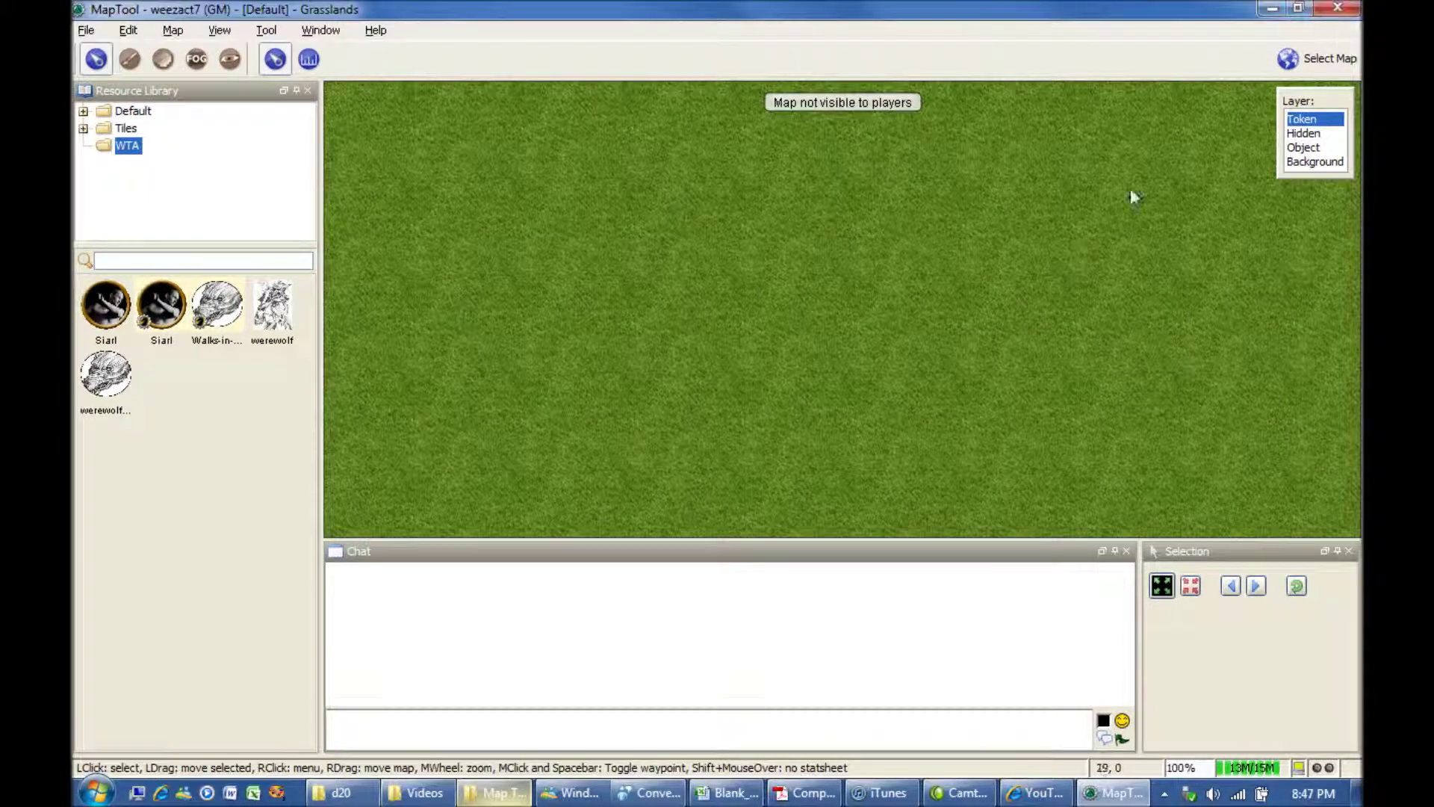
- Connect as a Player to the WTA server in the RPTools.net server list
click(87, 31)
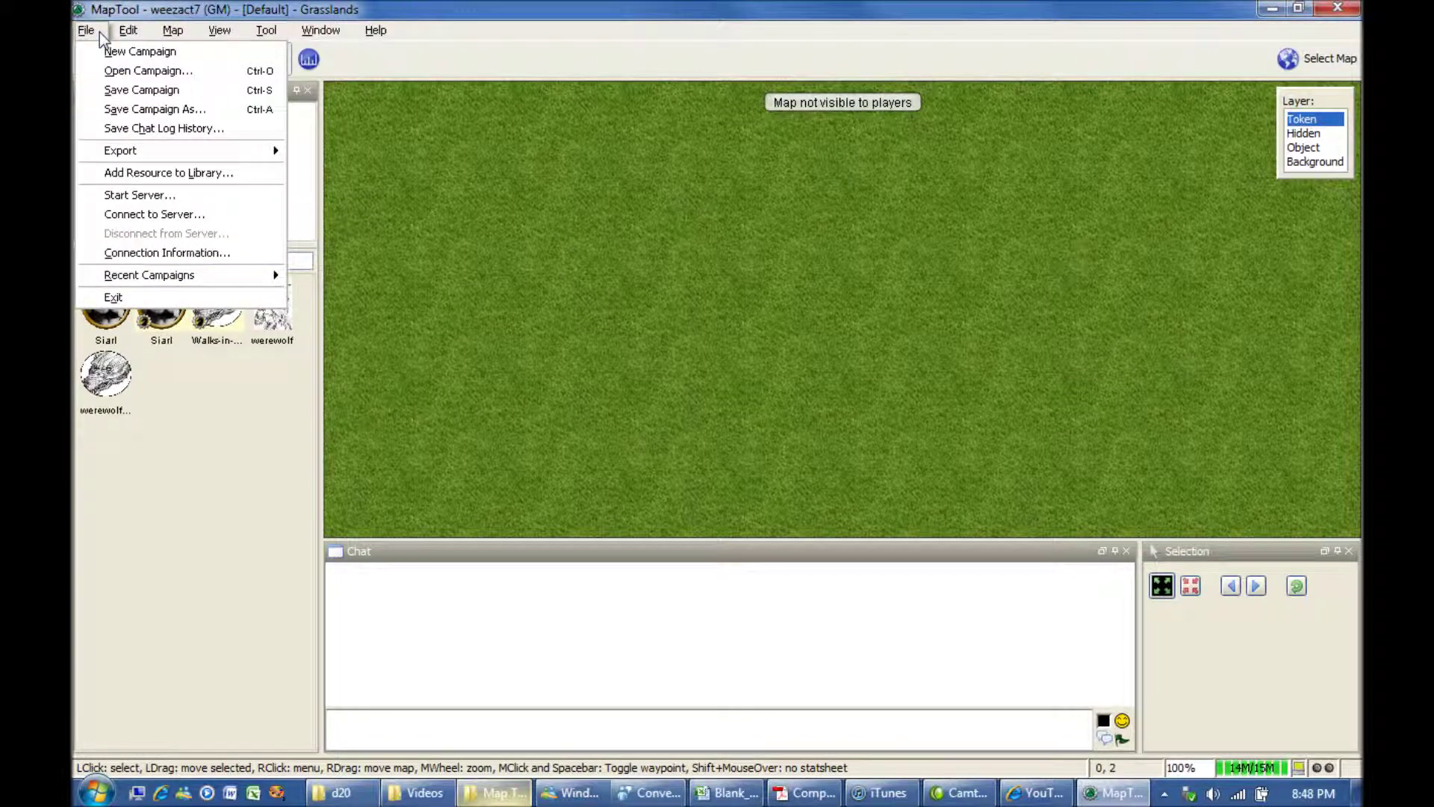
click(136, 222)
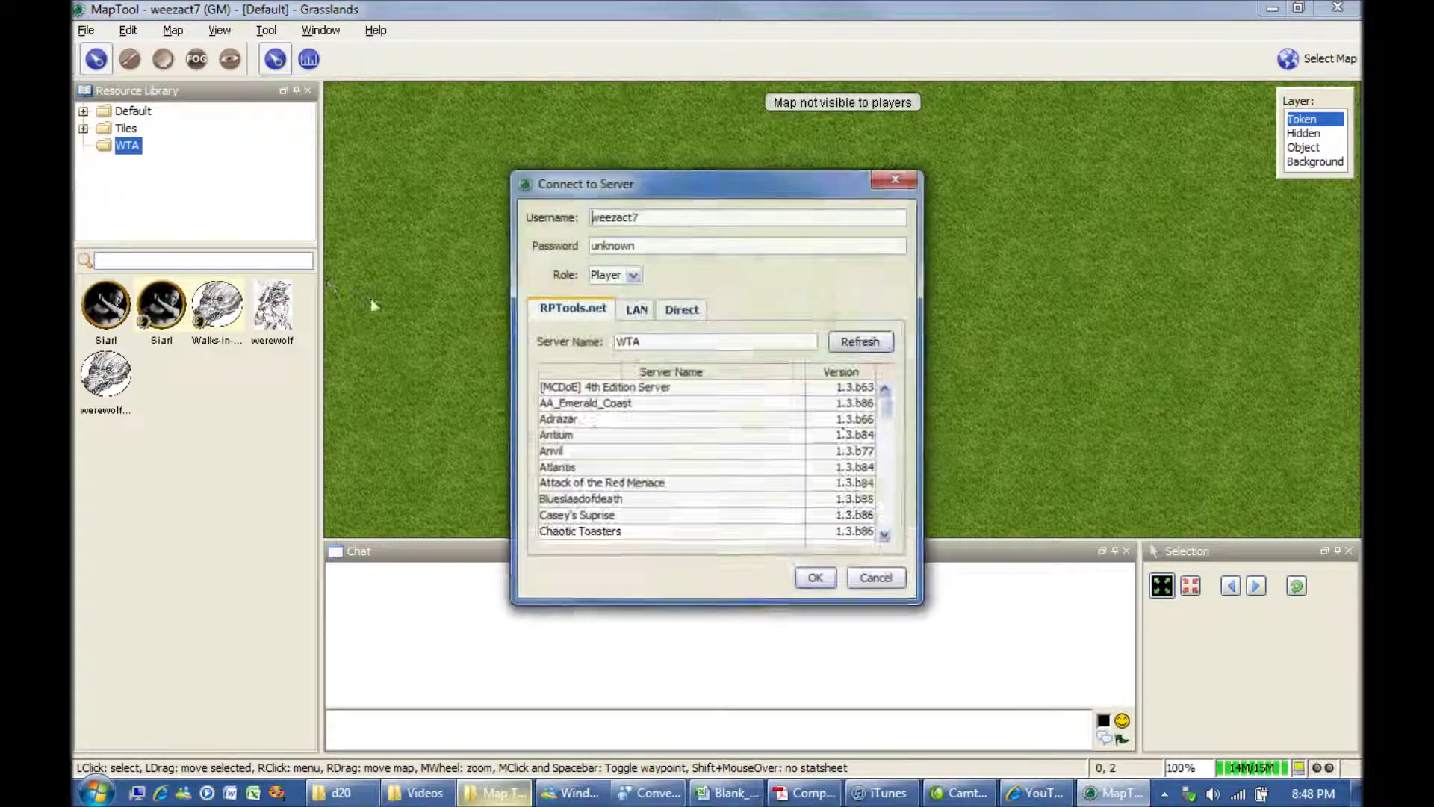
key(Tab)
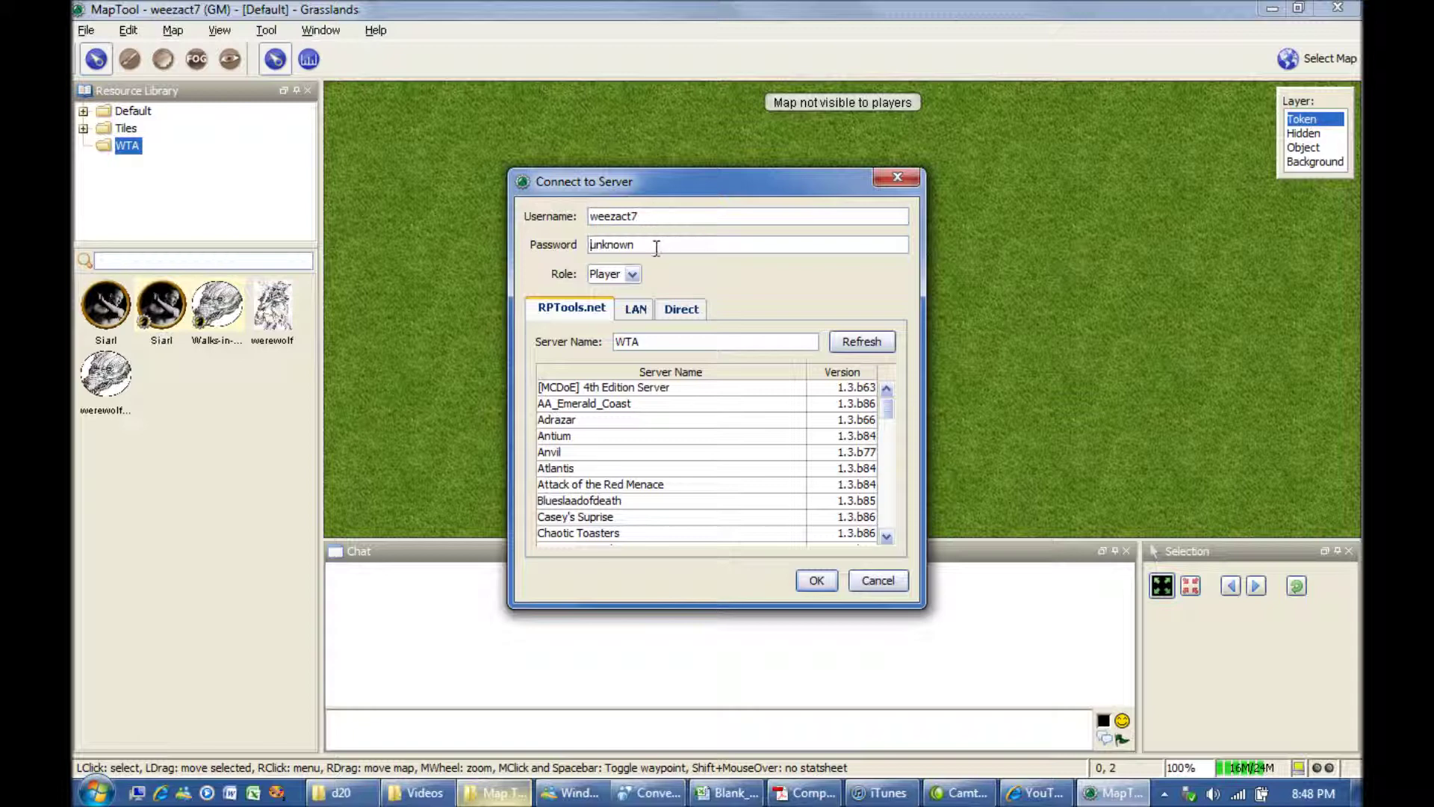
key(Tab)
drag(887, 413, 888, 522)
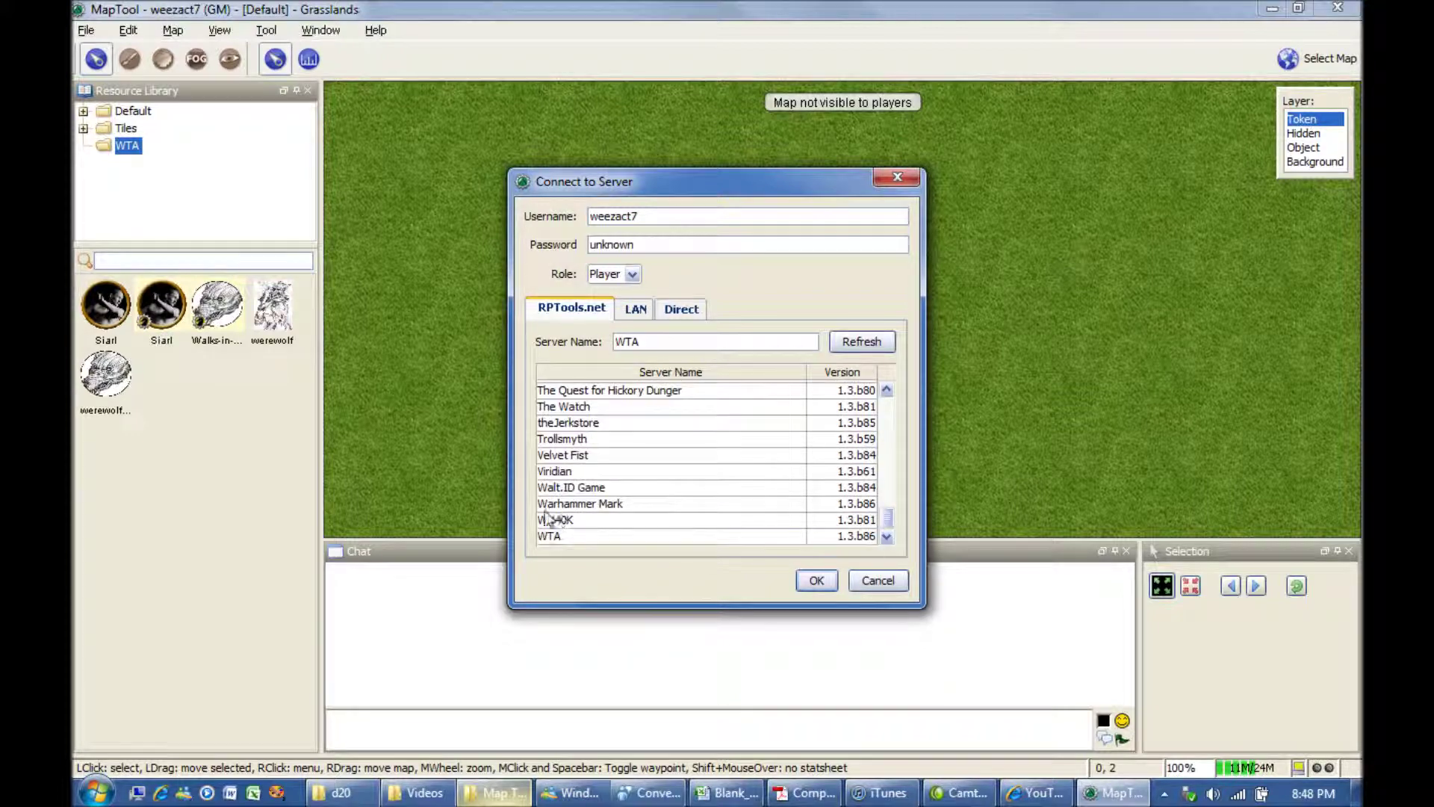
click(562, 536)
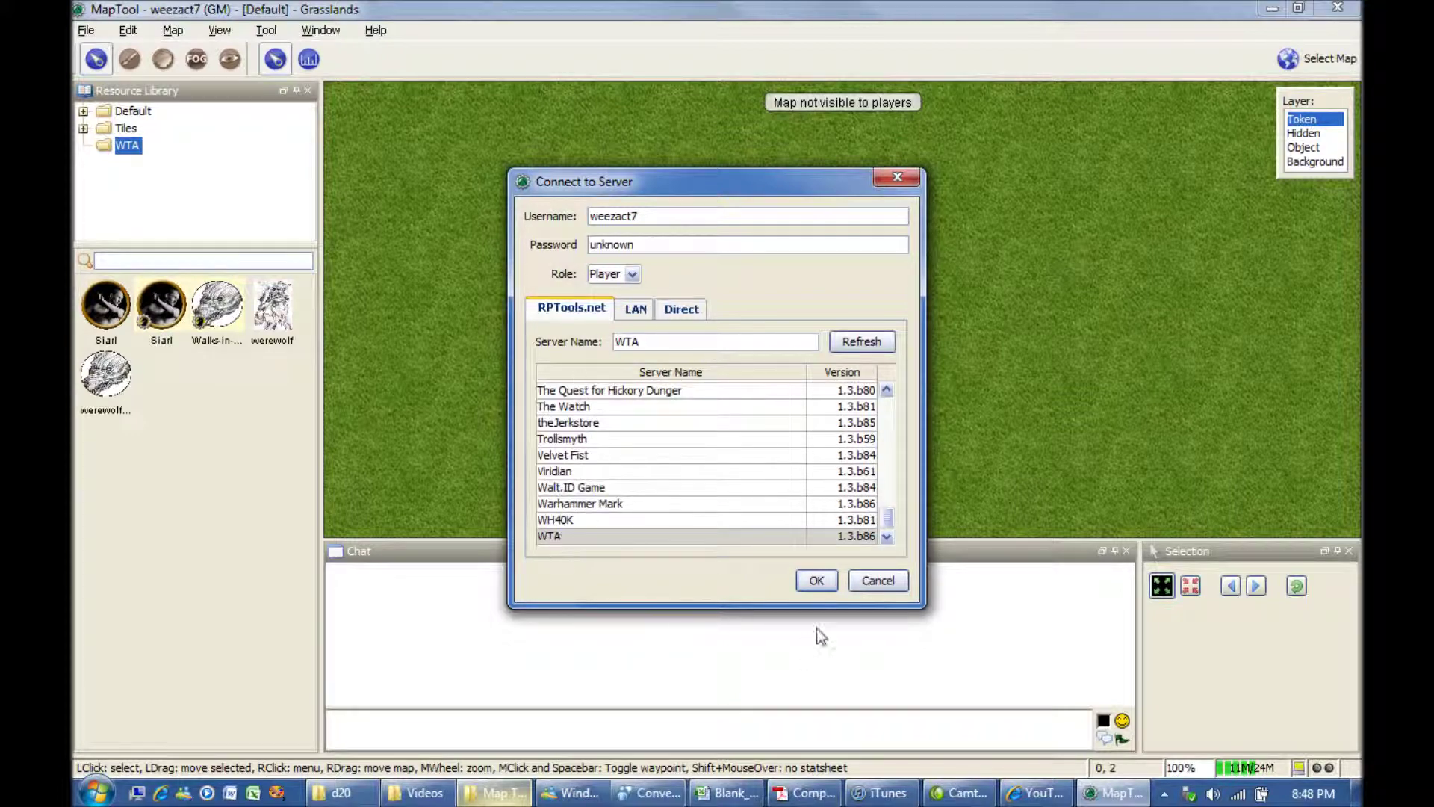
click(816, 590)
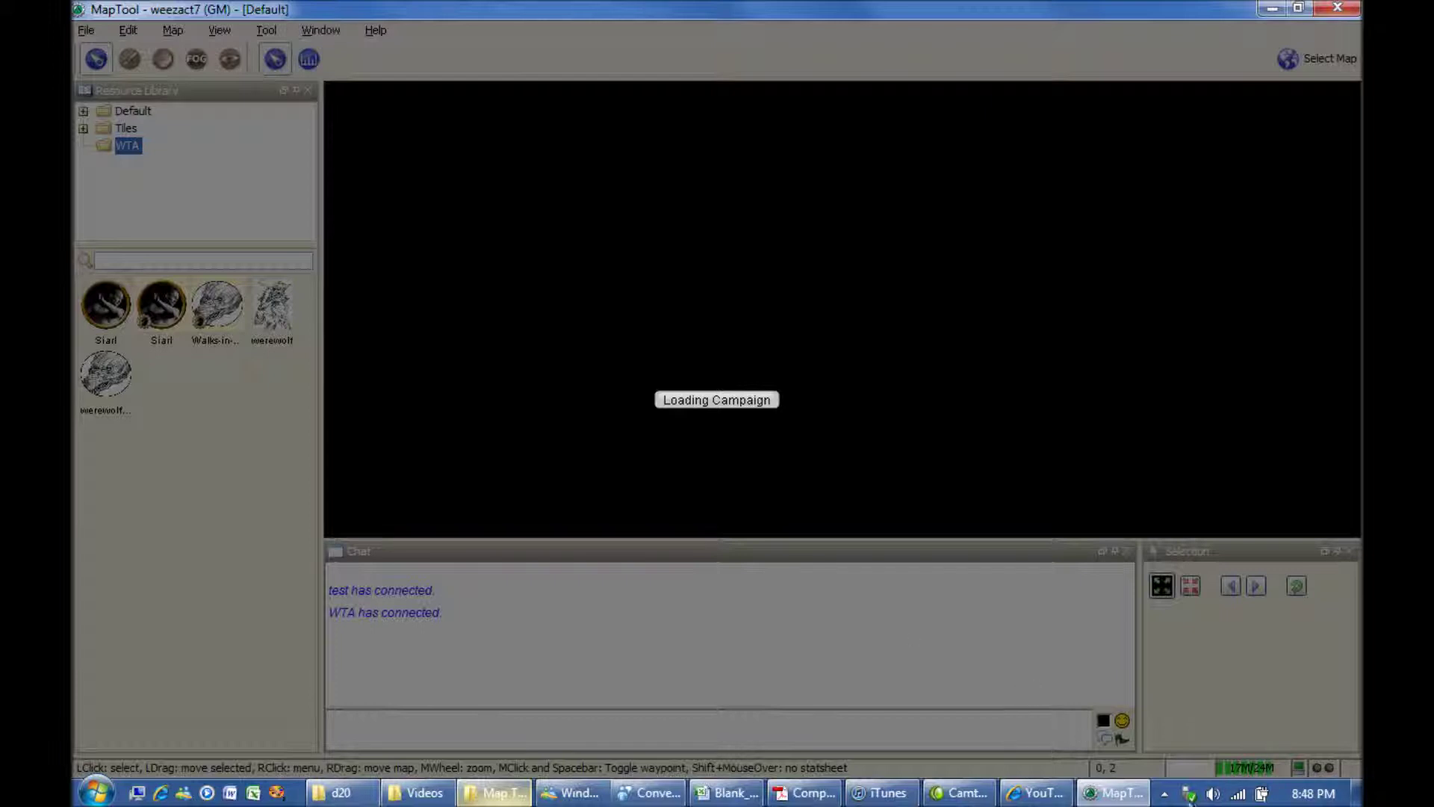
click(1165, 795)
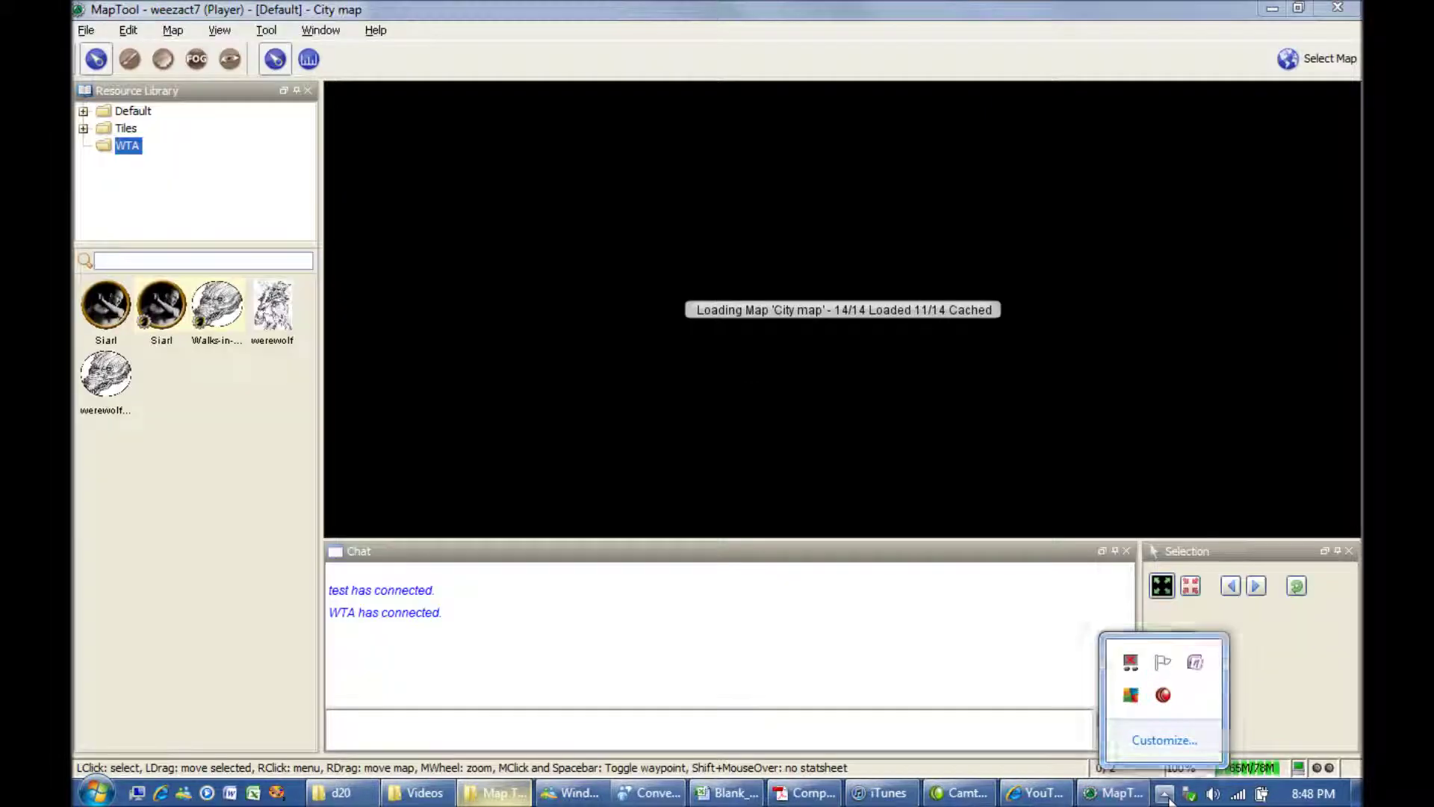
click(970, 681)
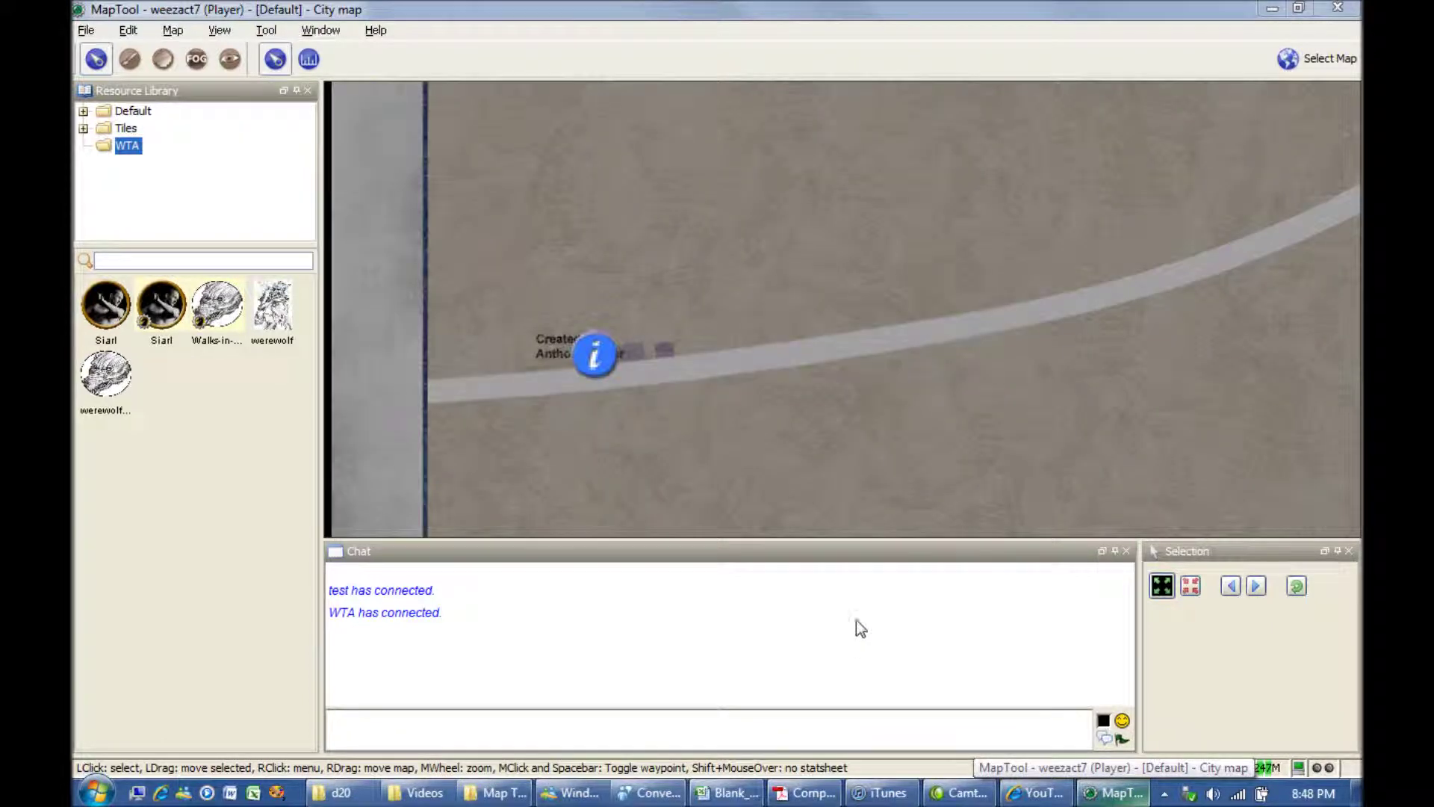
- Examine the Silent Hill city map and the contents of the Tiles, Default and WTA folders in the Resource Library
click(820, 371)
scroll(826, 370, down, 8)
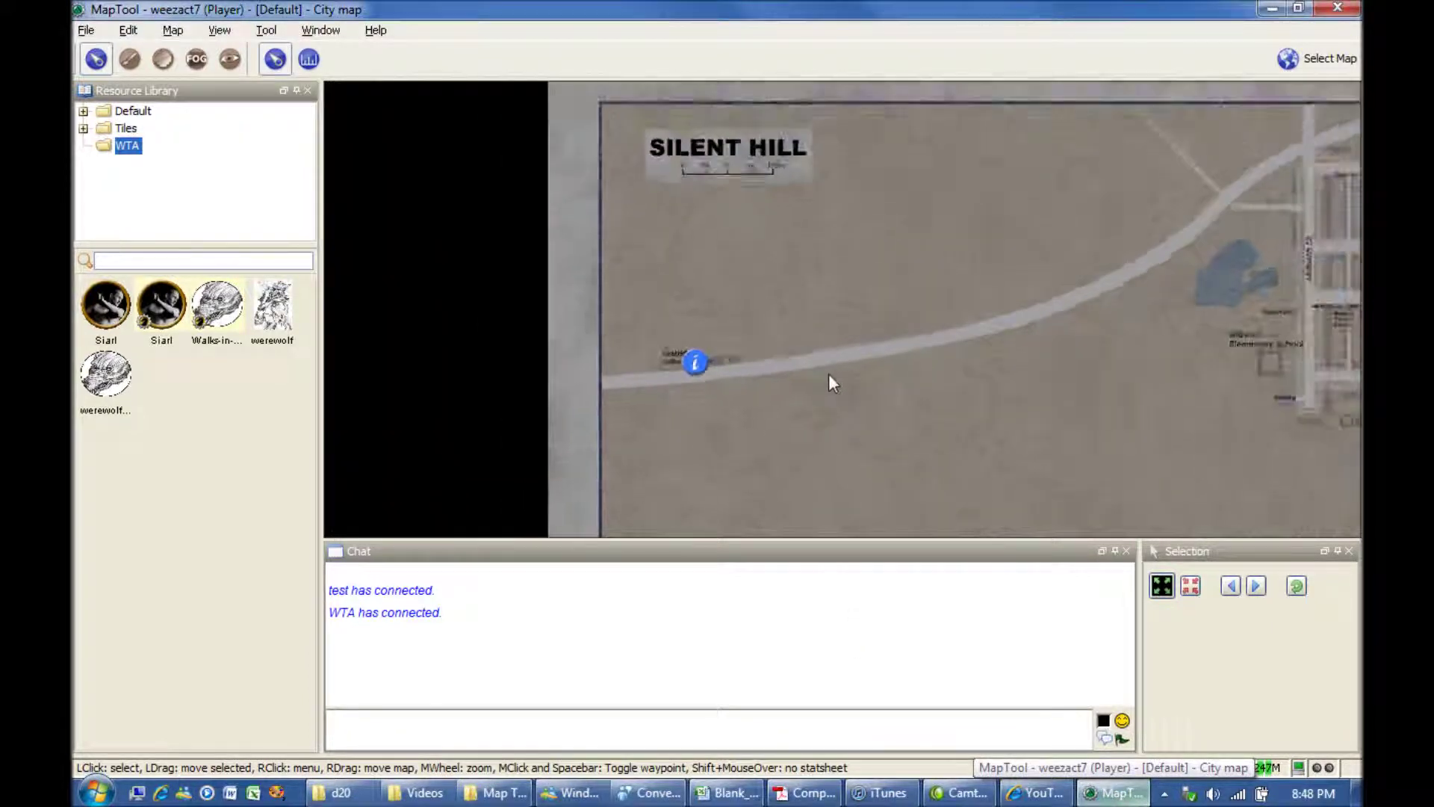
drag(1054, 377, 656, 138)
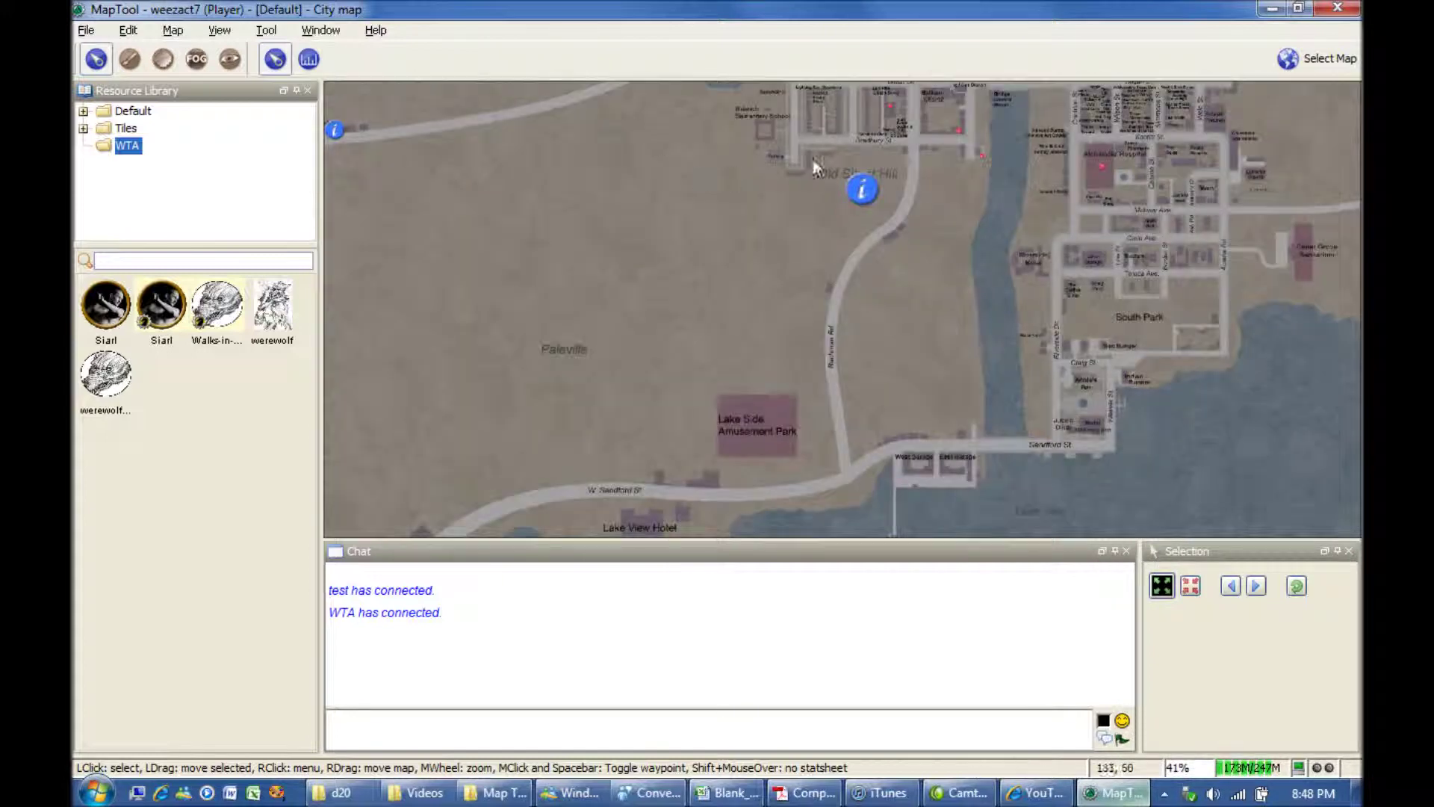
drag(925, 249, 917, 292)
drag(848, 325, 894, 324)
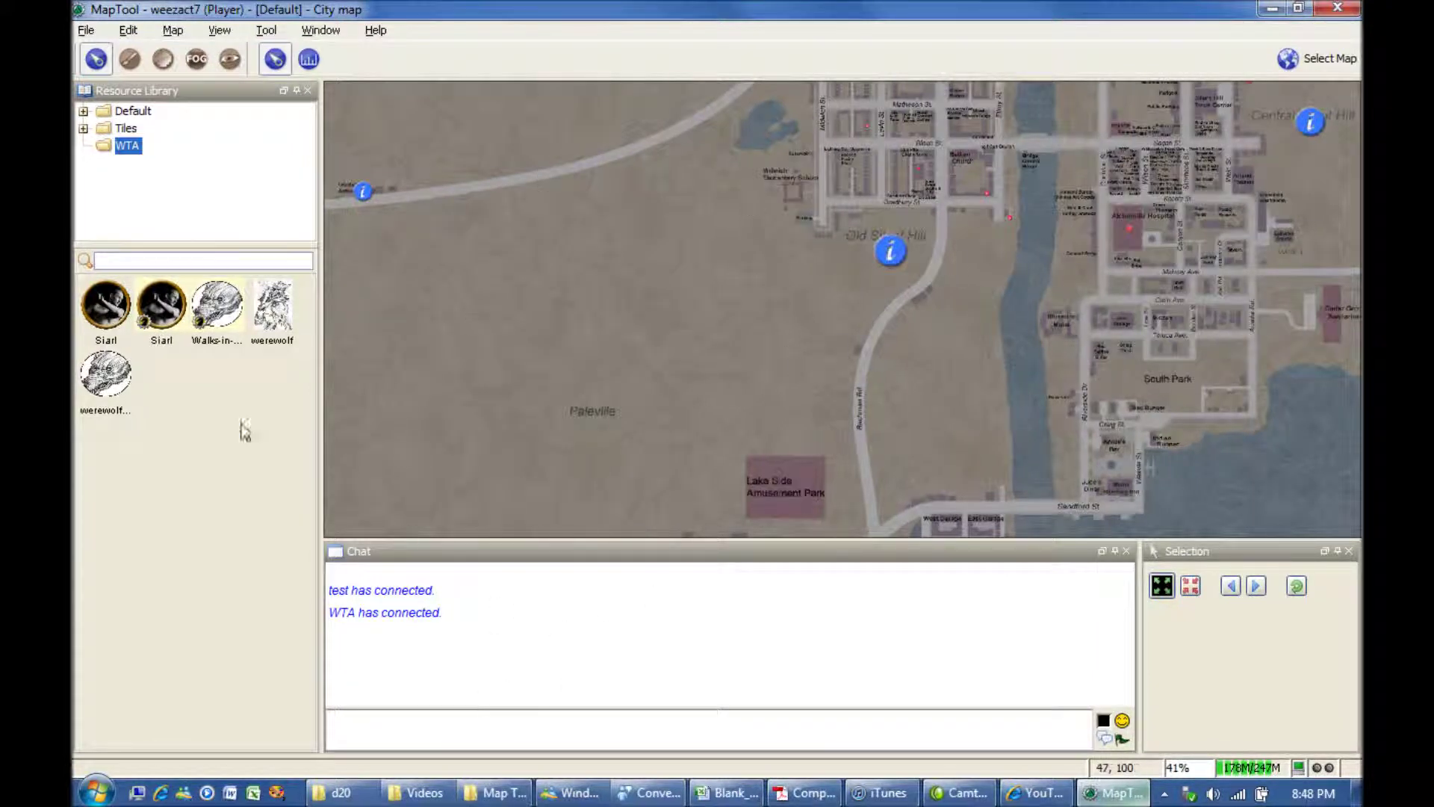
click(125, 128)
click(130, 111)
click(127, 145)
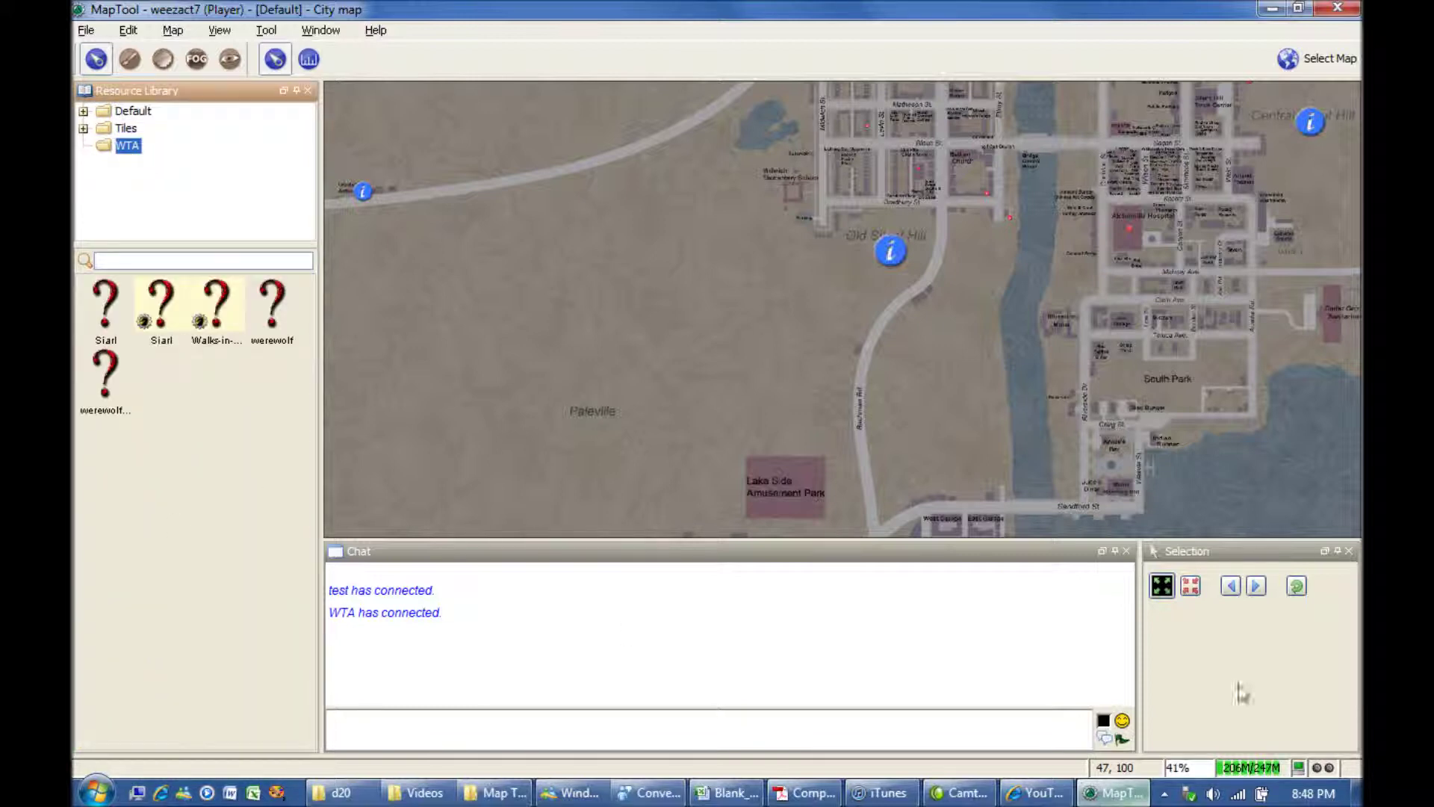
click(1255, 664)
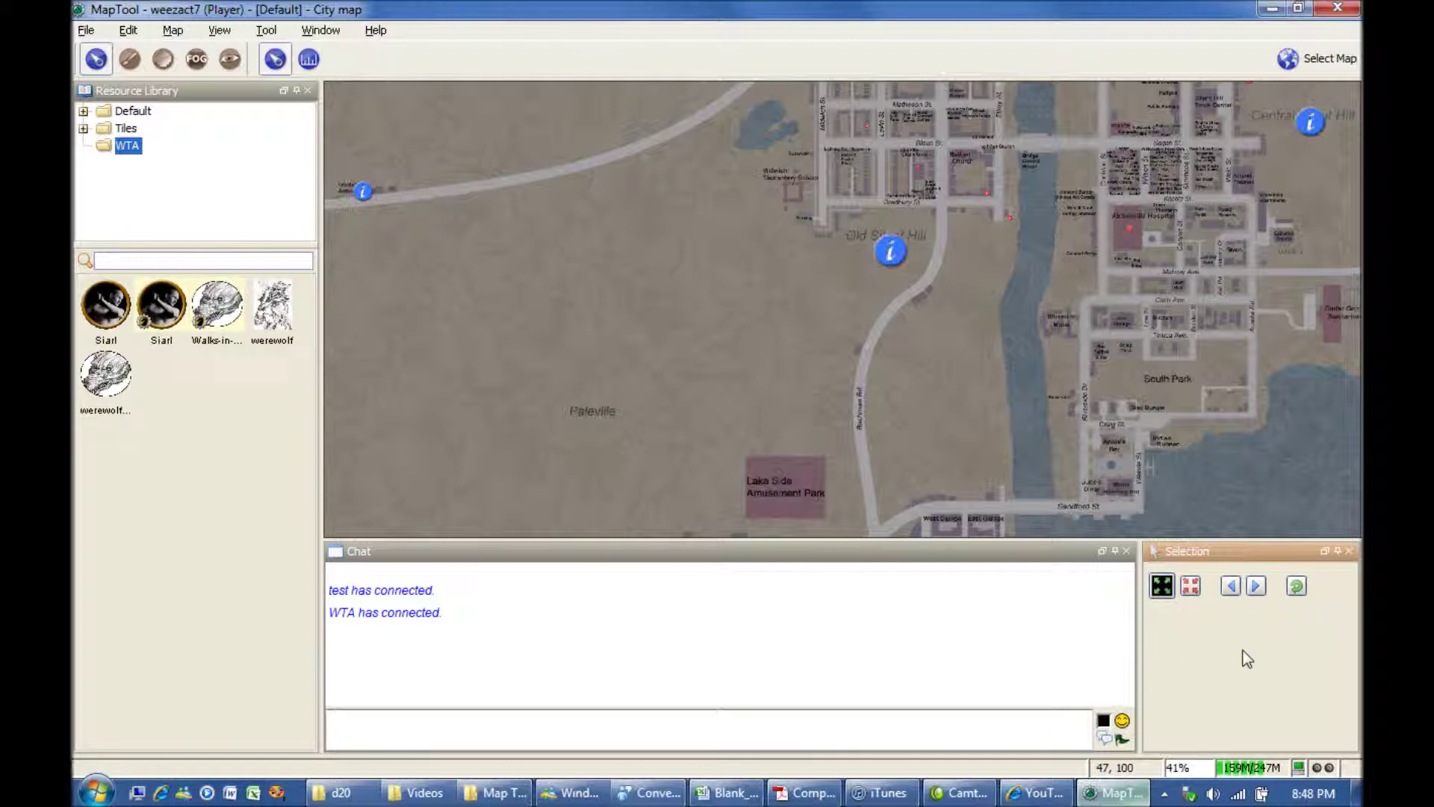
- Switch to the 24x24chapter_Vault_Lv2_72DPI map
click(1327, 59)
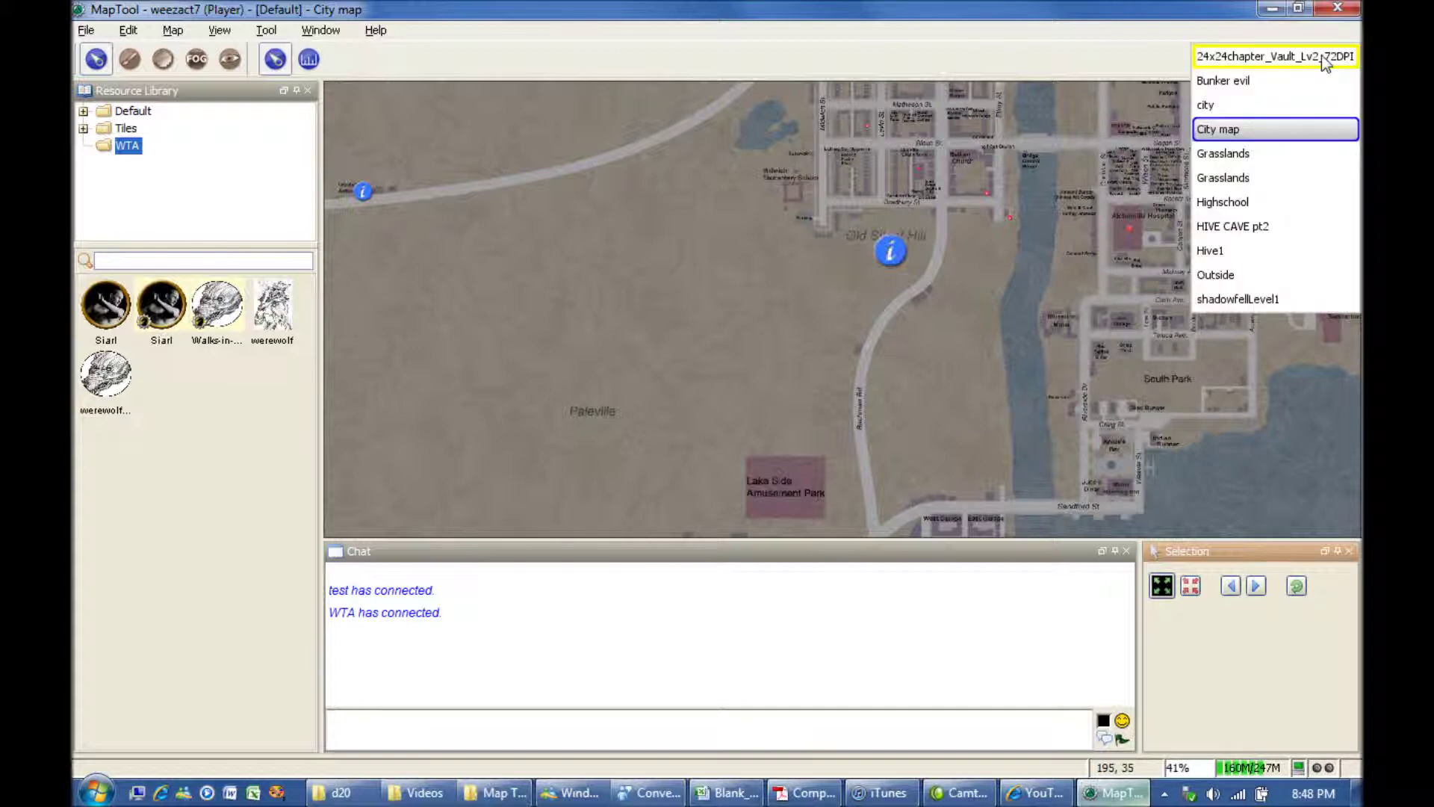
click(1321, 58)
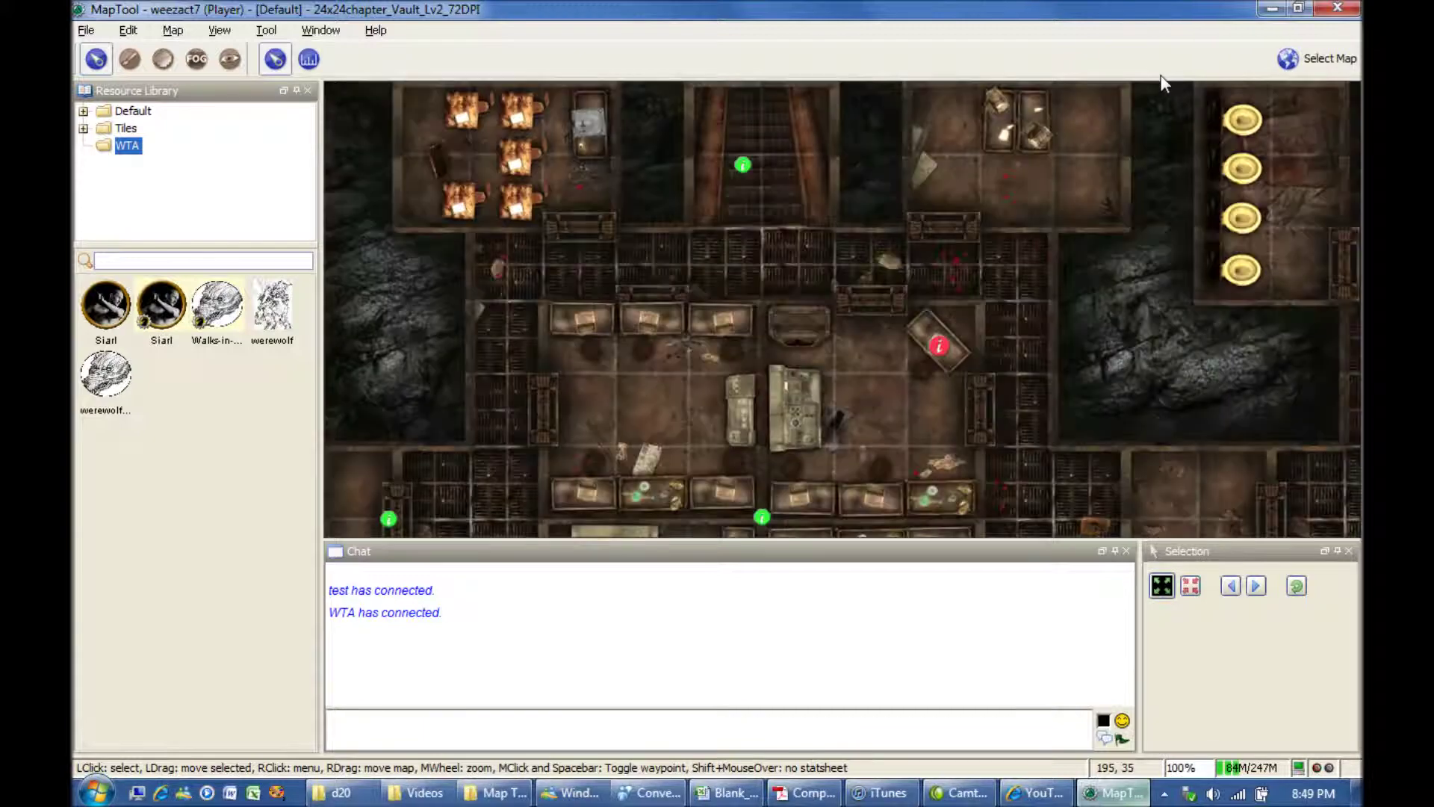
- Examine the rooms of the vault map down to its southern entrance and the EVO token there
drag(904, 418, 853, 184)
drag(947, 432, 850, 234)
drag(1083, 494, 947, 328)
drag(1146, 510, 1042, 338)
drag(1142, 472, 1019, 336)
drag(1091, 462, 1032, 380)
drag(1131, 527, 971, 356)
drag(891, 475, 849, 361)
mouse_move(769, 405)
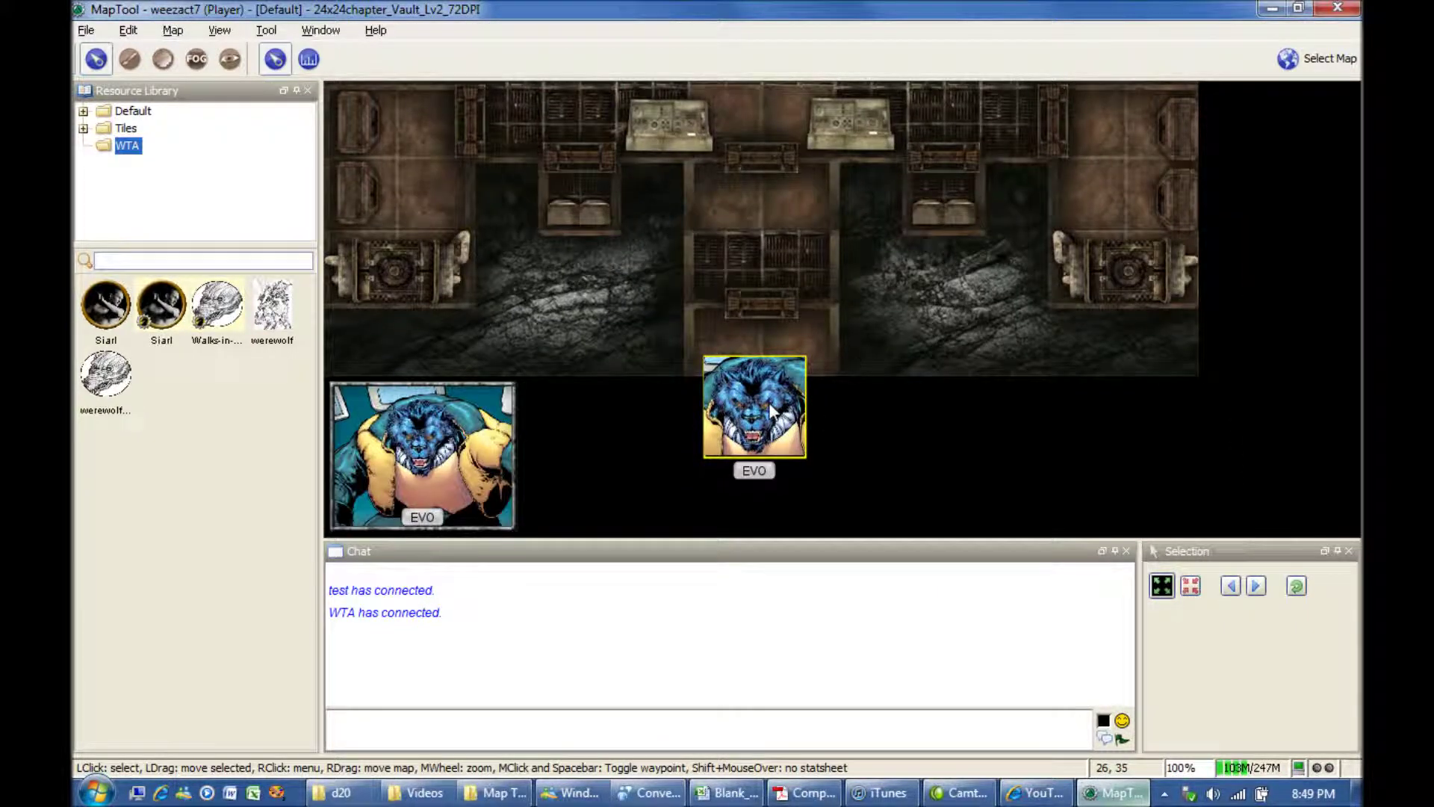
drag(881, 149, 906, 424)
drag(940, 321, 931, 371)
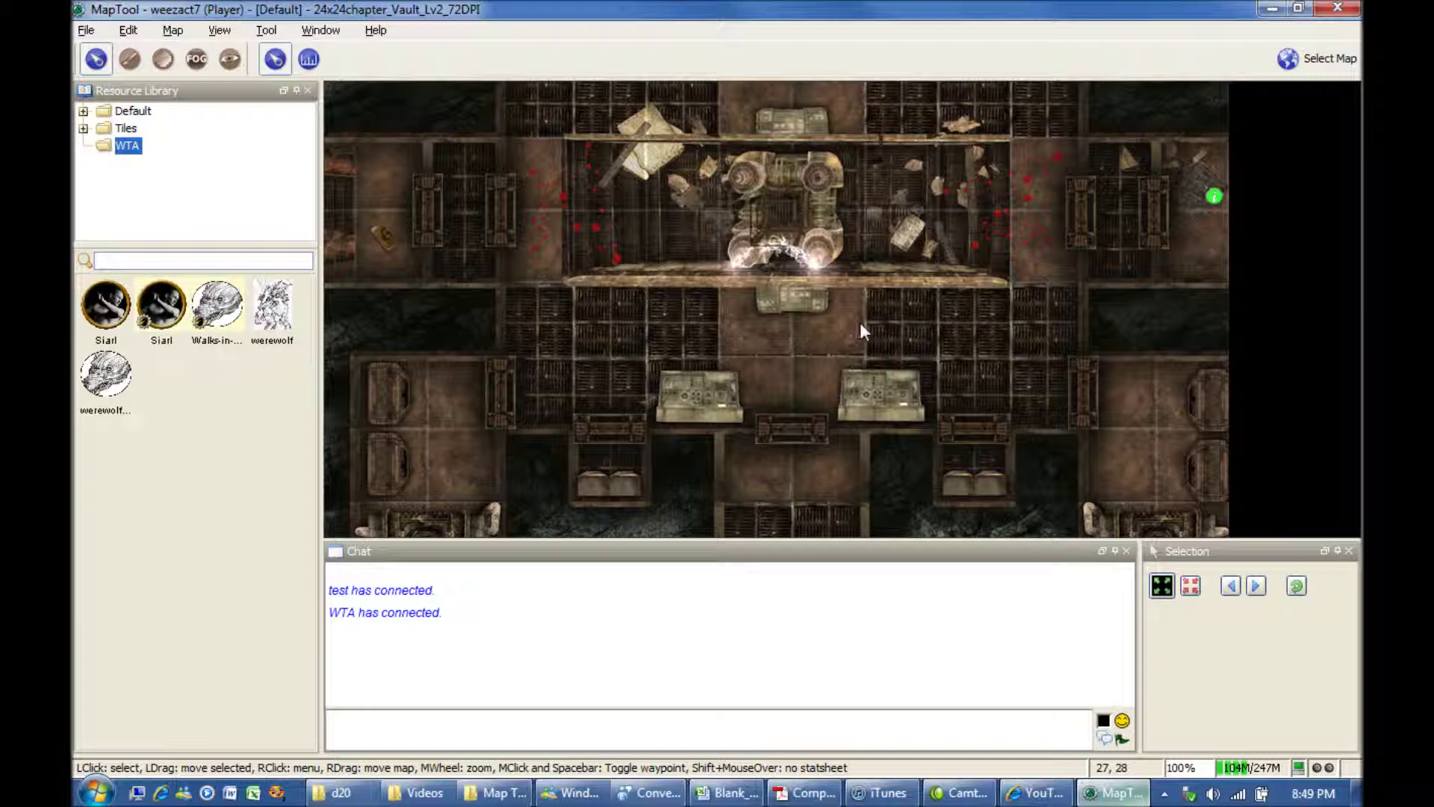
drag(871, 320, 848, 213)
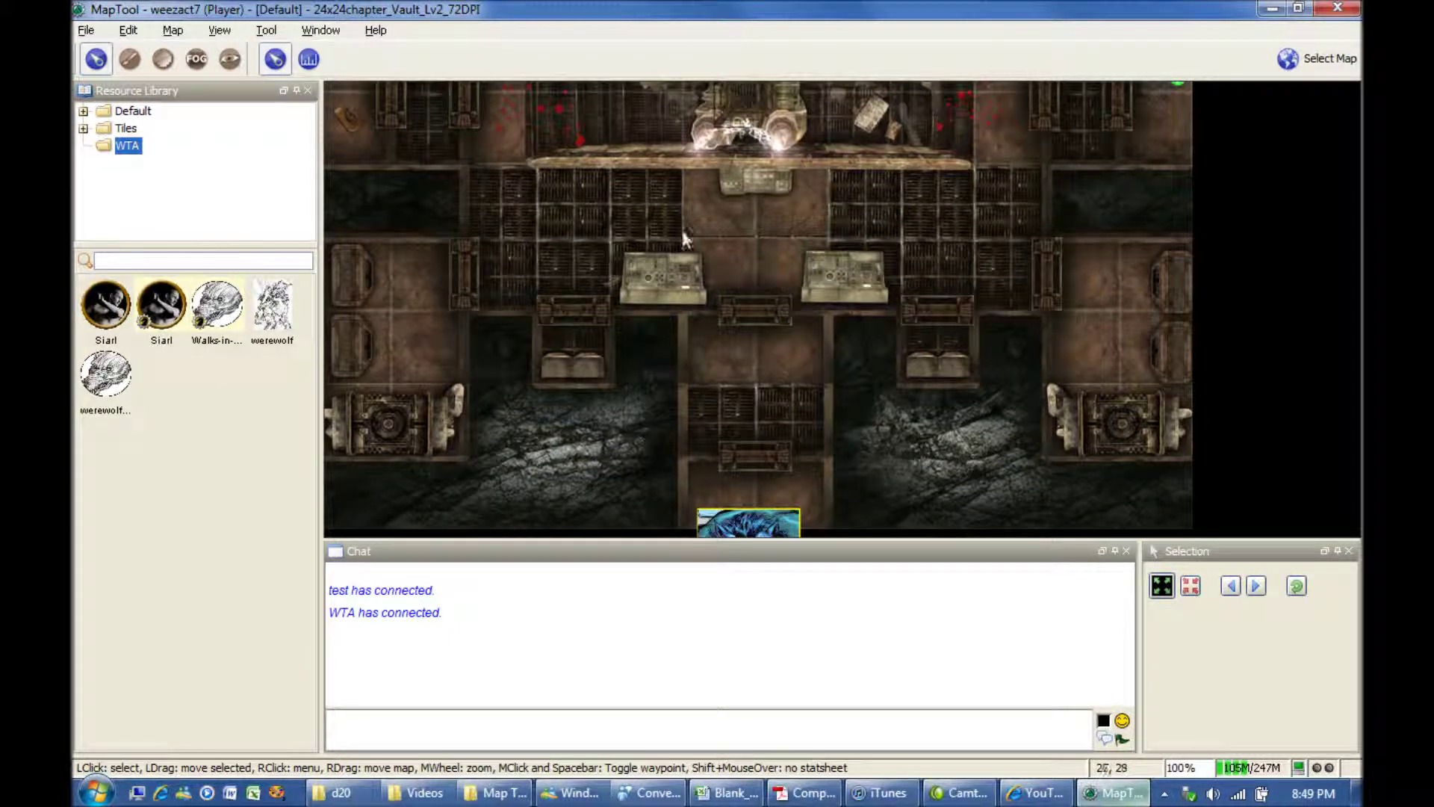
- Place the second Siarl token from the WTA library folder in the corridor north of the EVO token
click(158, 327)
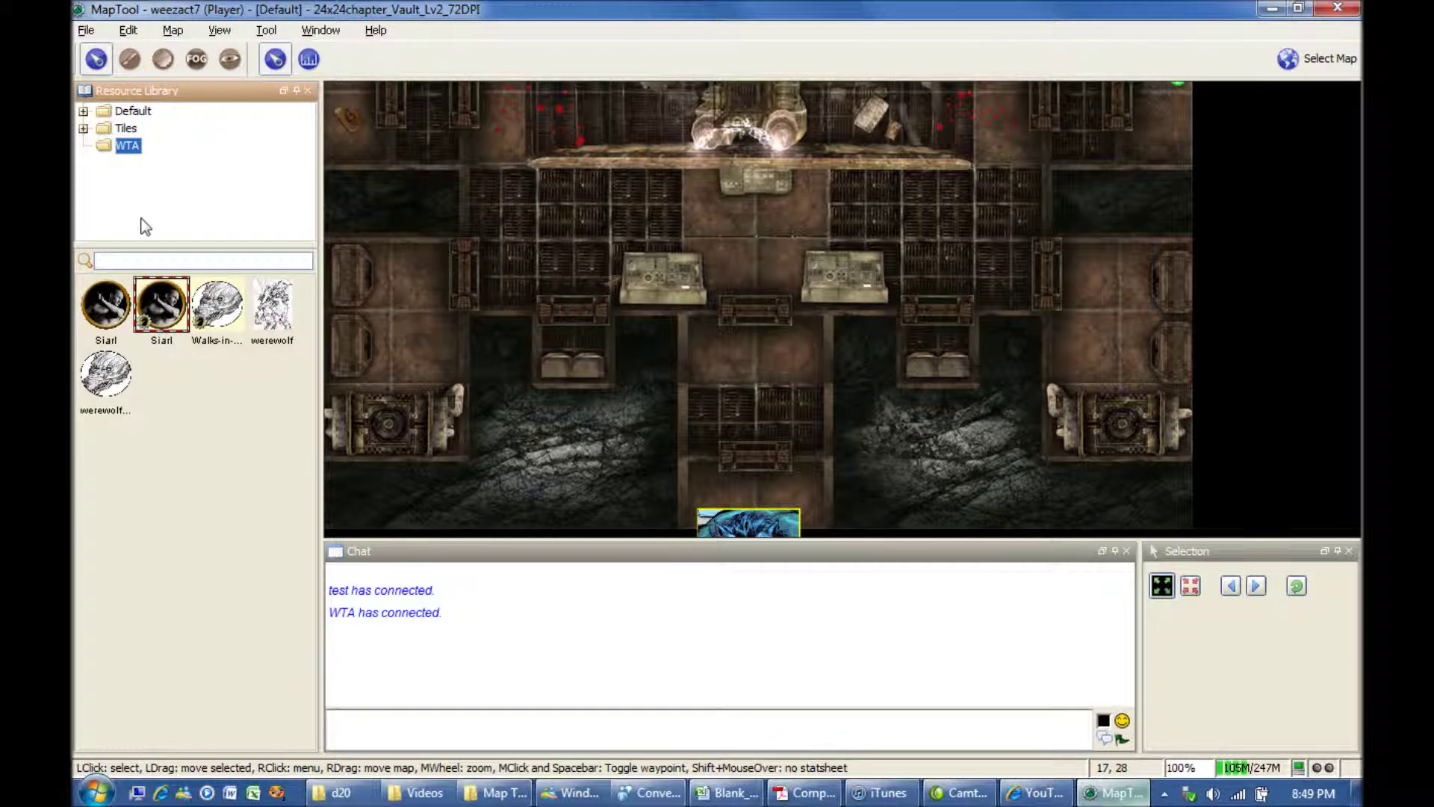
click(124, 127)
click(125, 146)
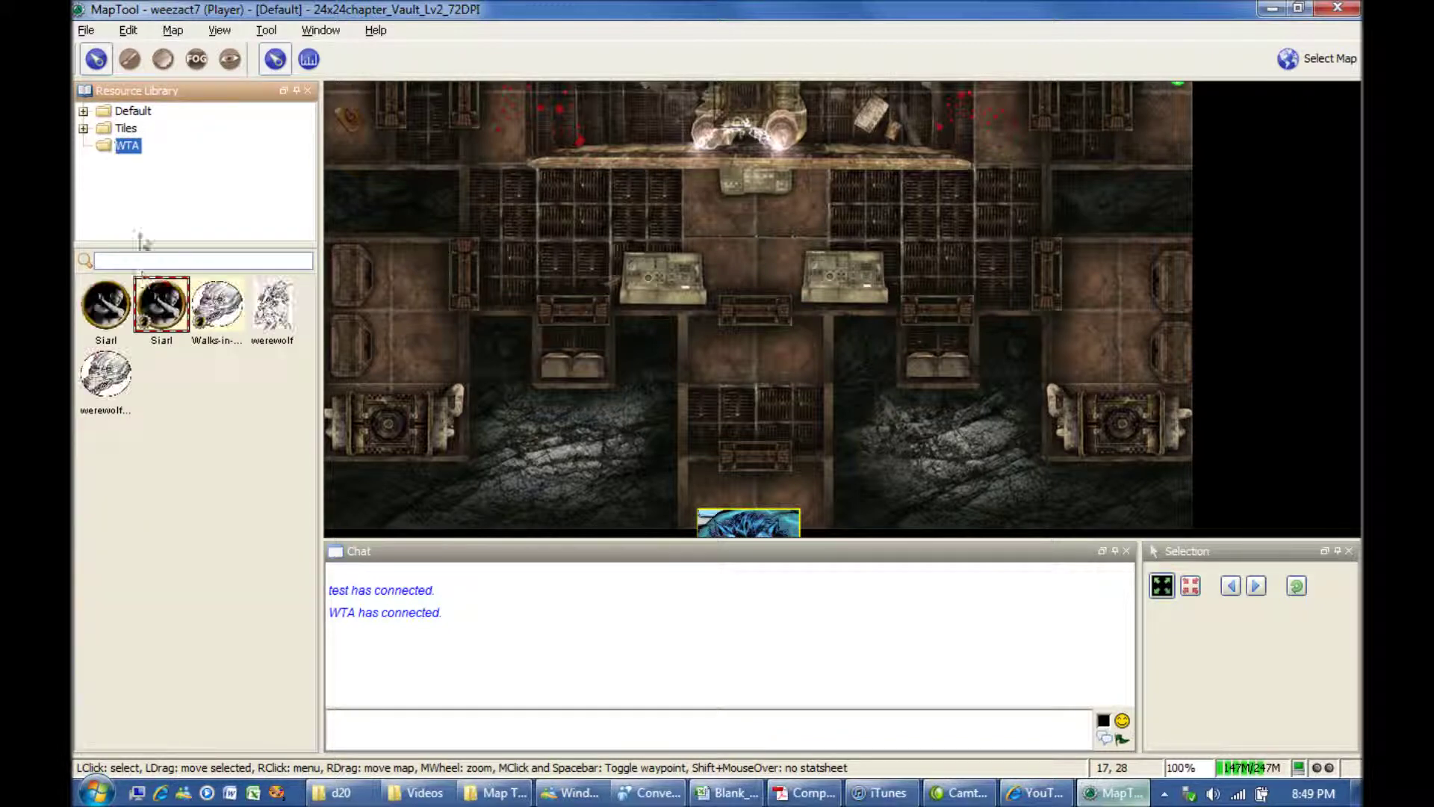
drag(161, 313, 757, 390)
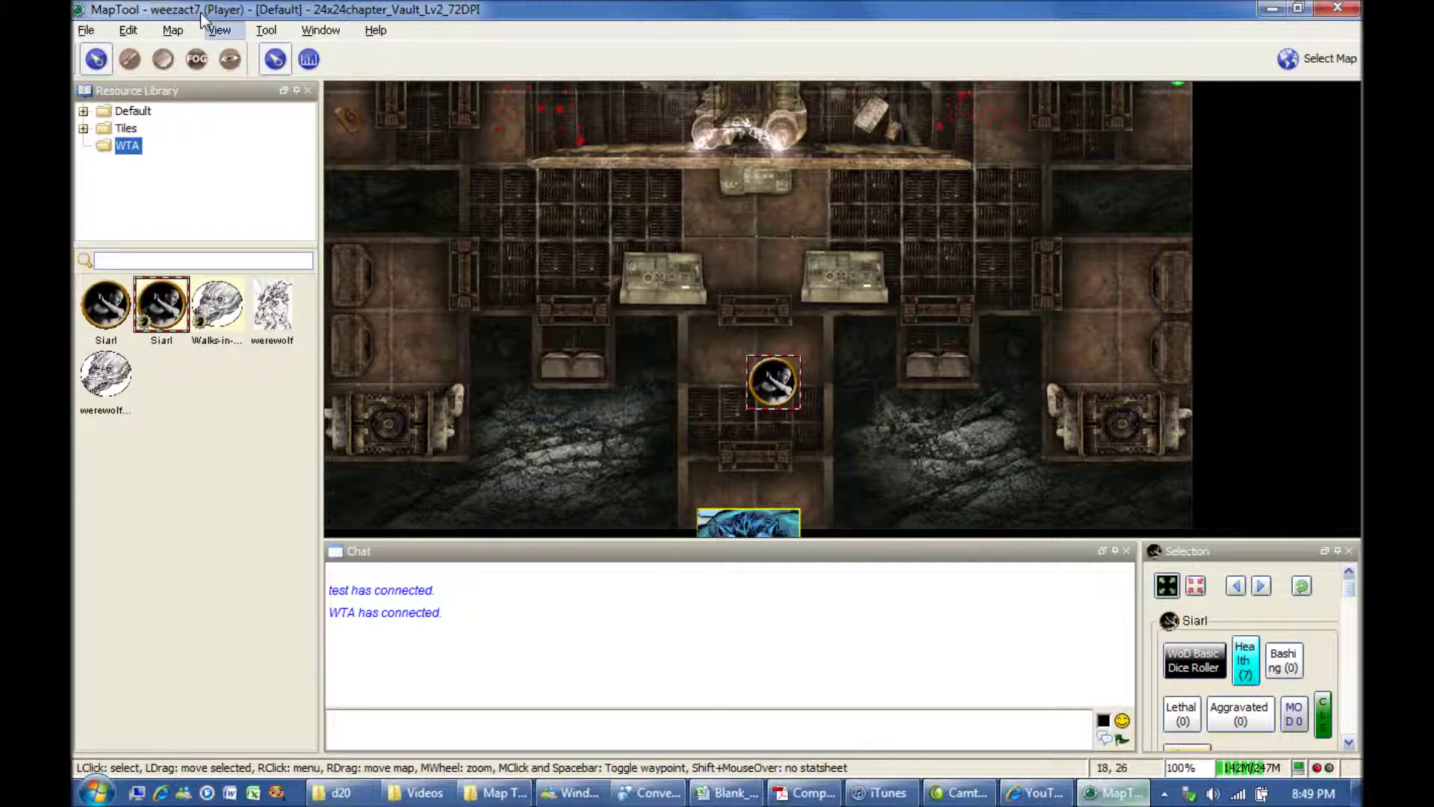
- Impersonate the placed Siarl token for chat and look through its macros
right_click(769, 377)
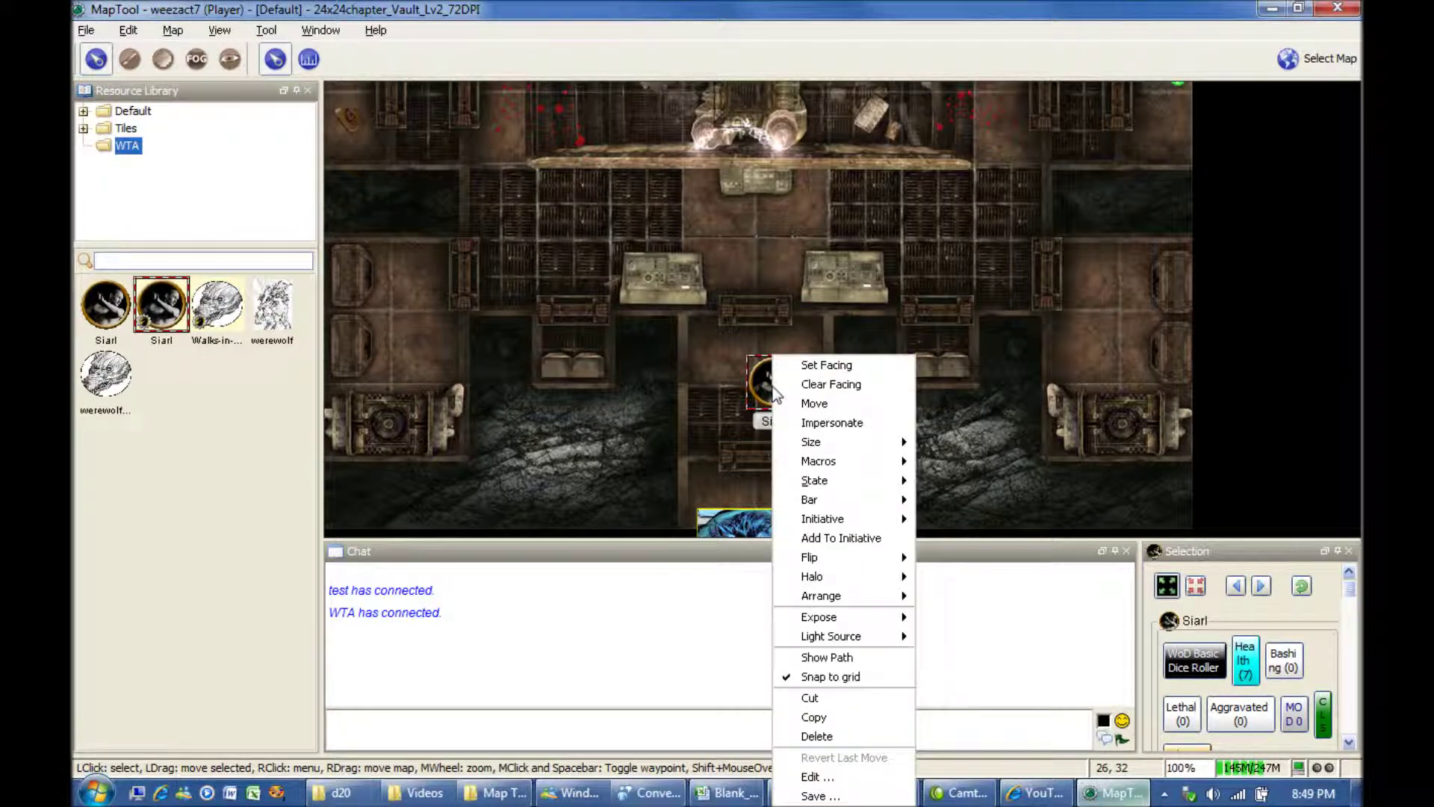
click(817, 424)
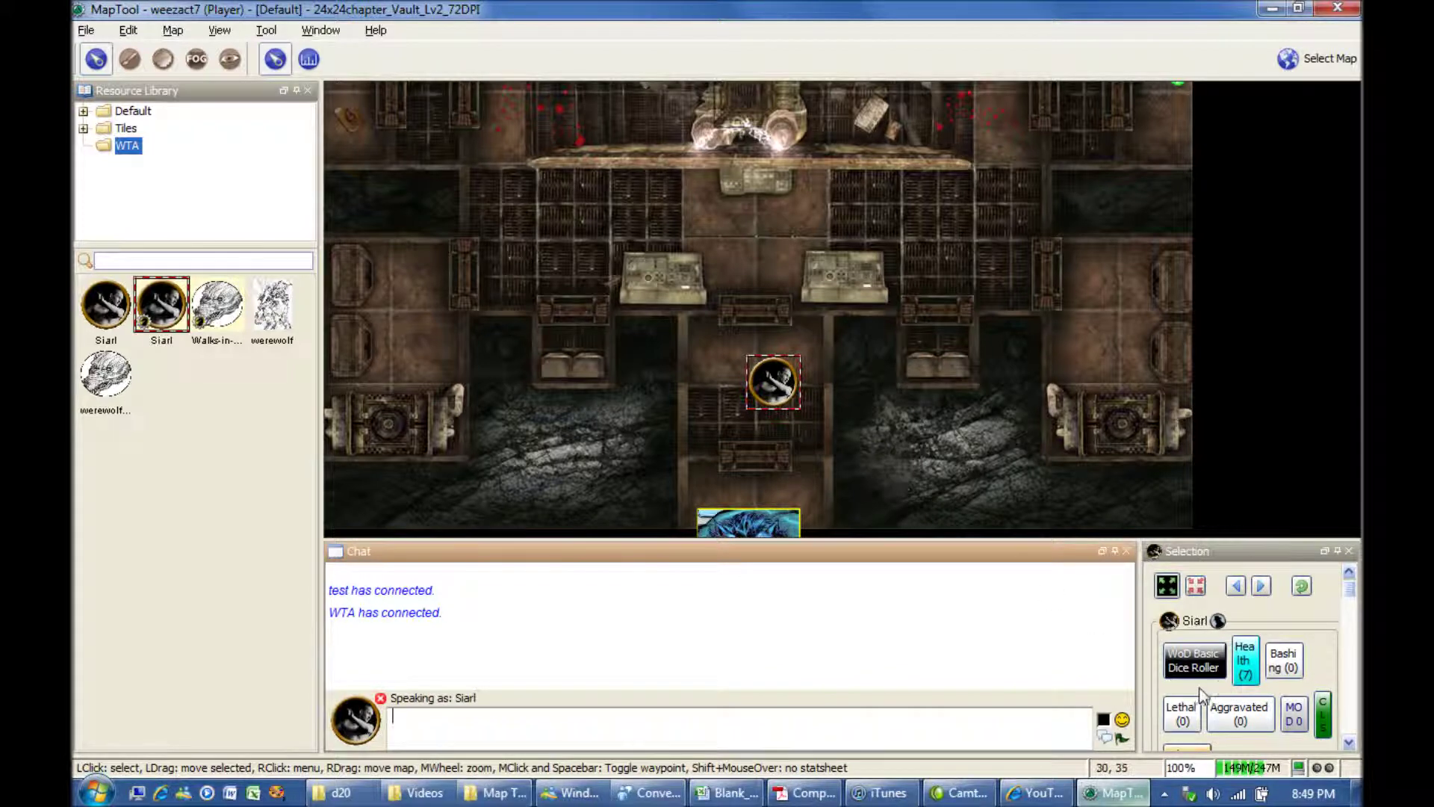
scroll(1237, 659, down, 3)
scroll(1236, 659, up, 3)
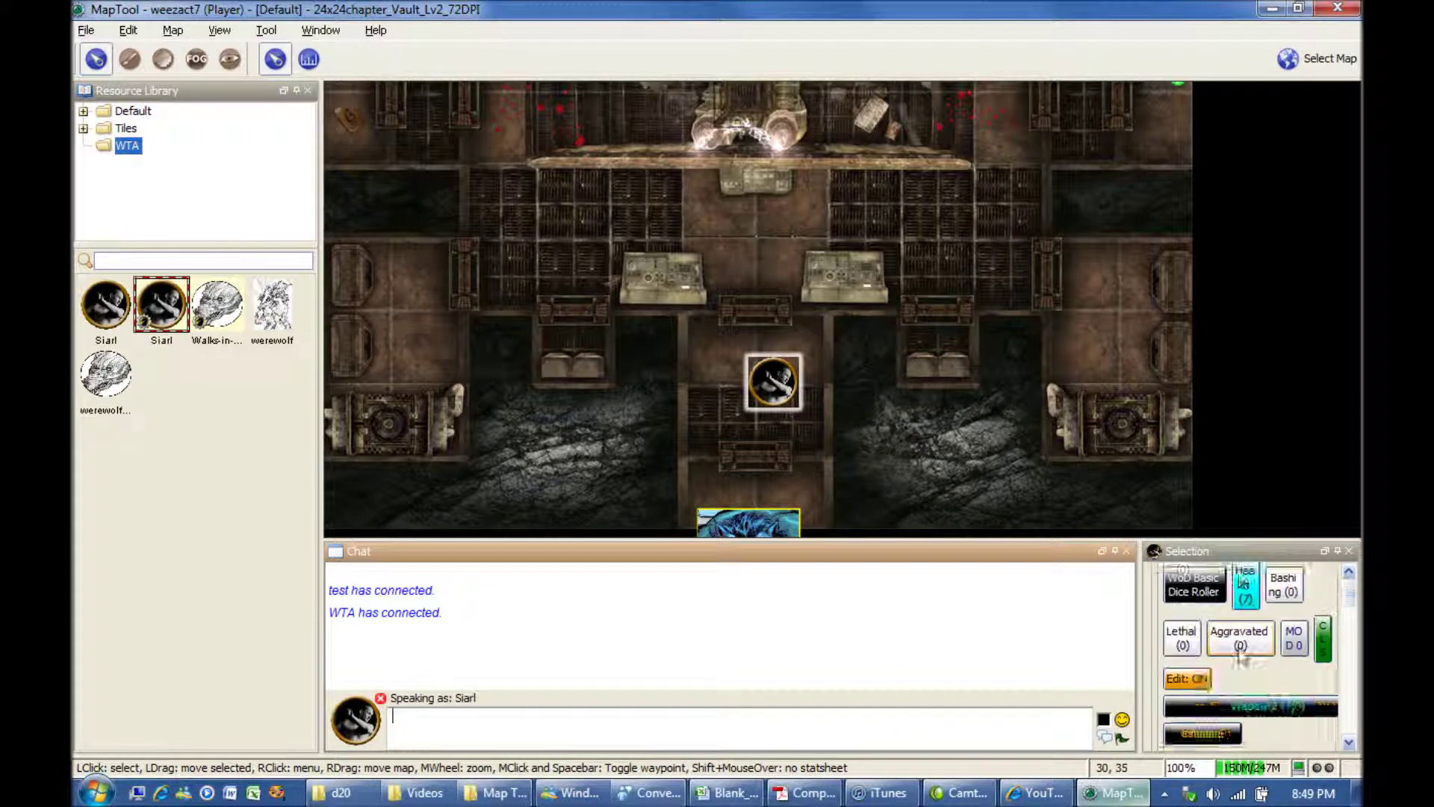
scroll(1270, 629, up, 2)
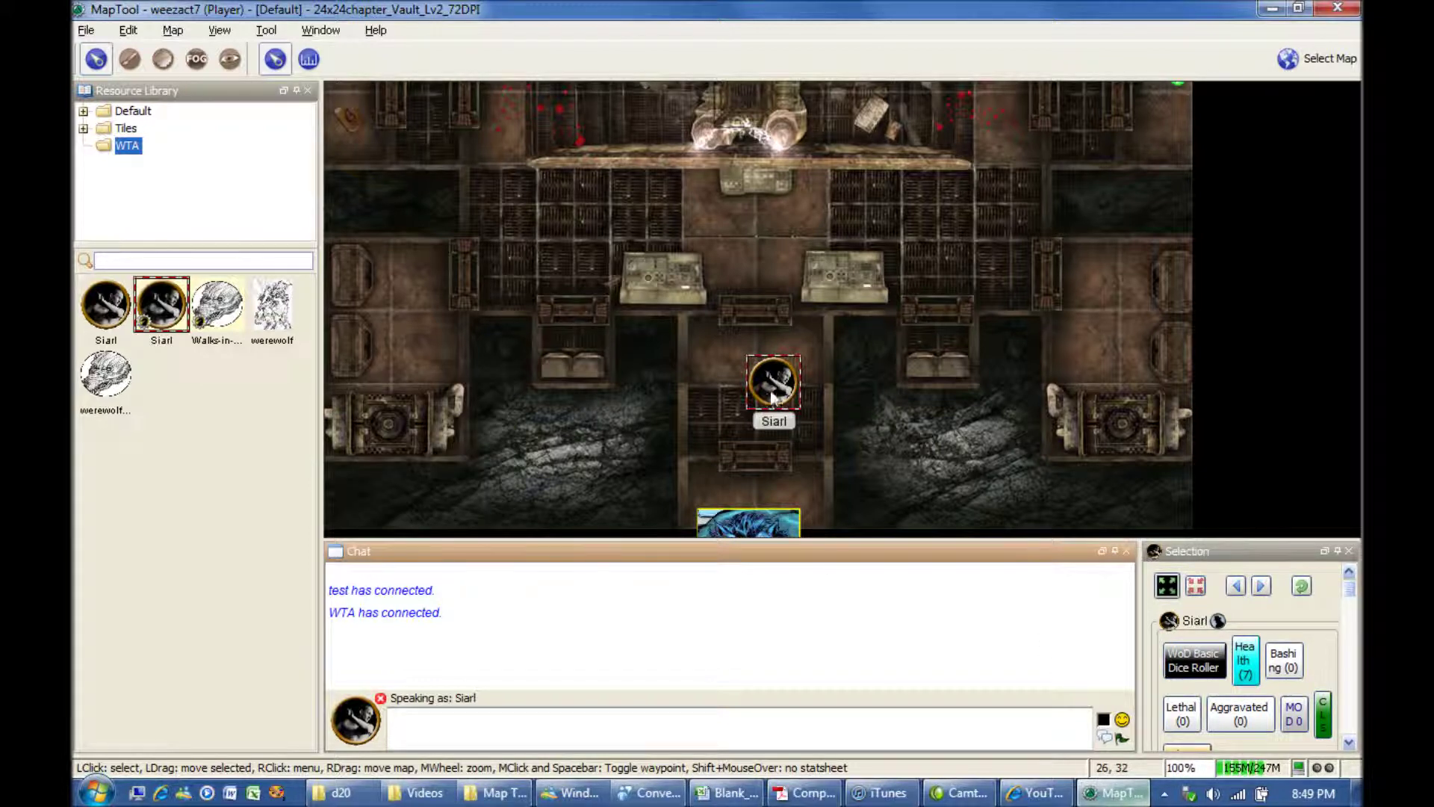
- Inspect the EVO and Siarl tokens on the vault map close up and from farther out, leaving Siarl selected
scroll(799, 409, down, 1)
mouse_move(758, 515)
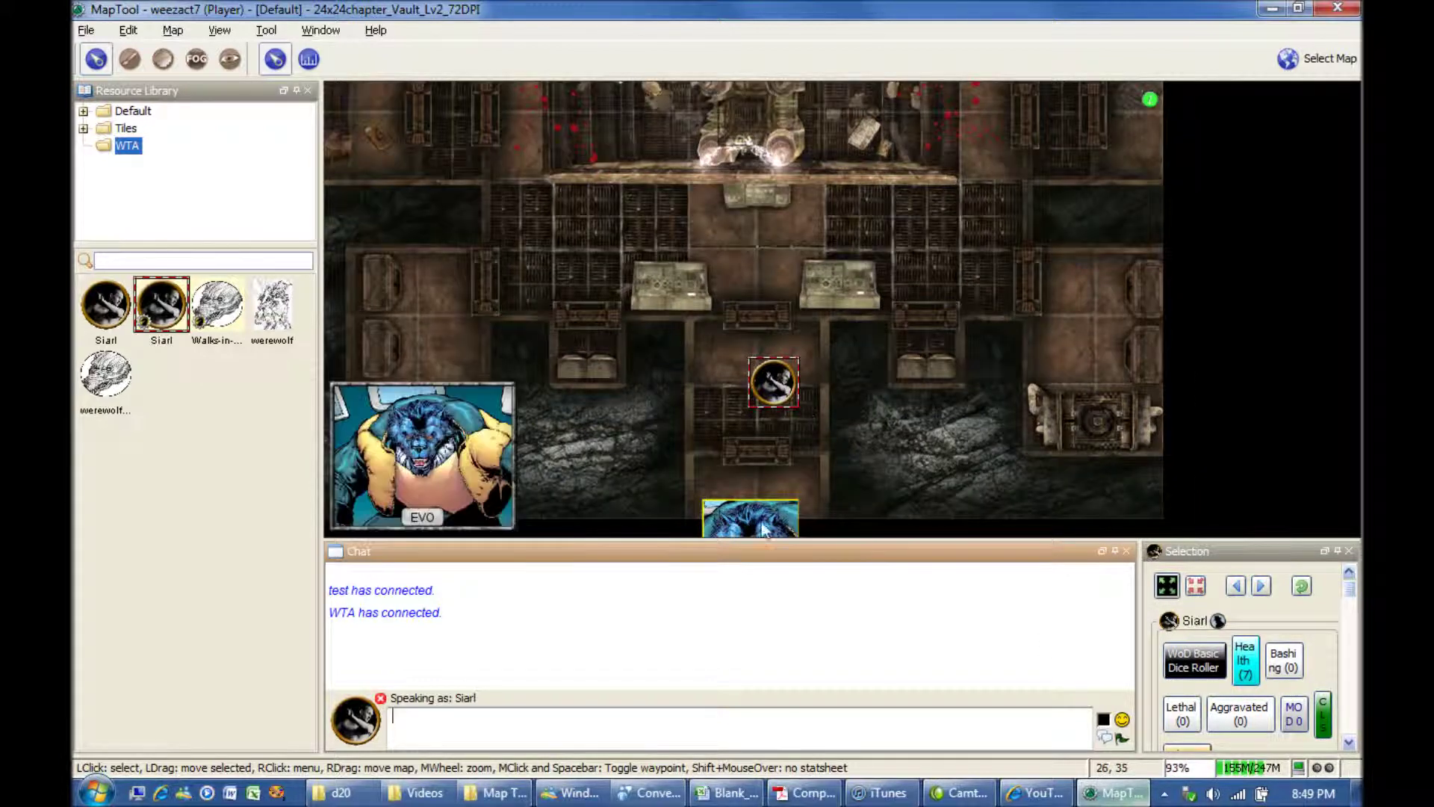
click(760, 490)
click(776, 384)
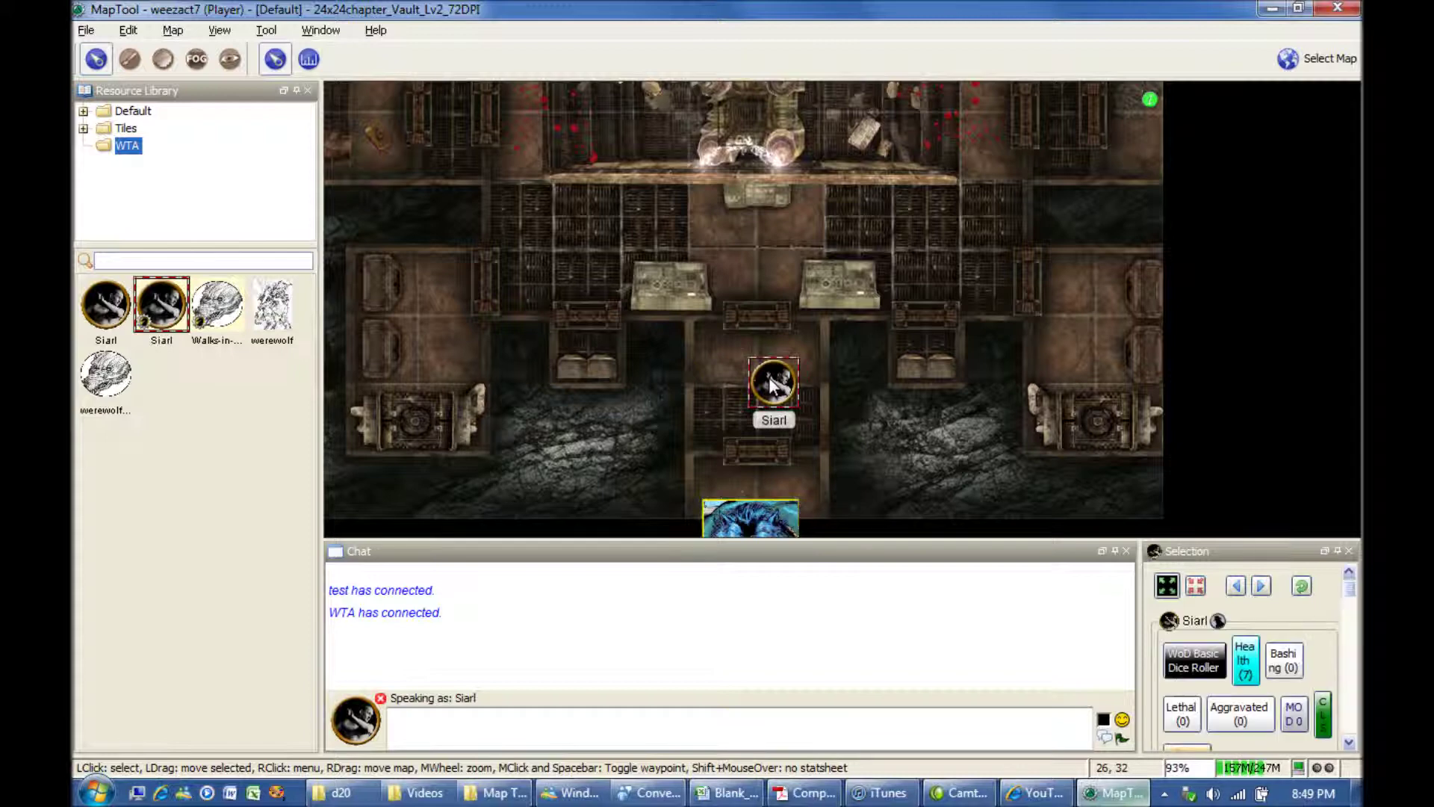
mouse_move(777, 387)
mouse_down()
mouse_move(733, 340)
mouse_move(685, 334)
mouse_move(588, 244)
mouse_move(728, 386)
mouse_move(774, 384)
mouse_up()
click(448, 728)
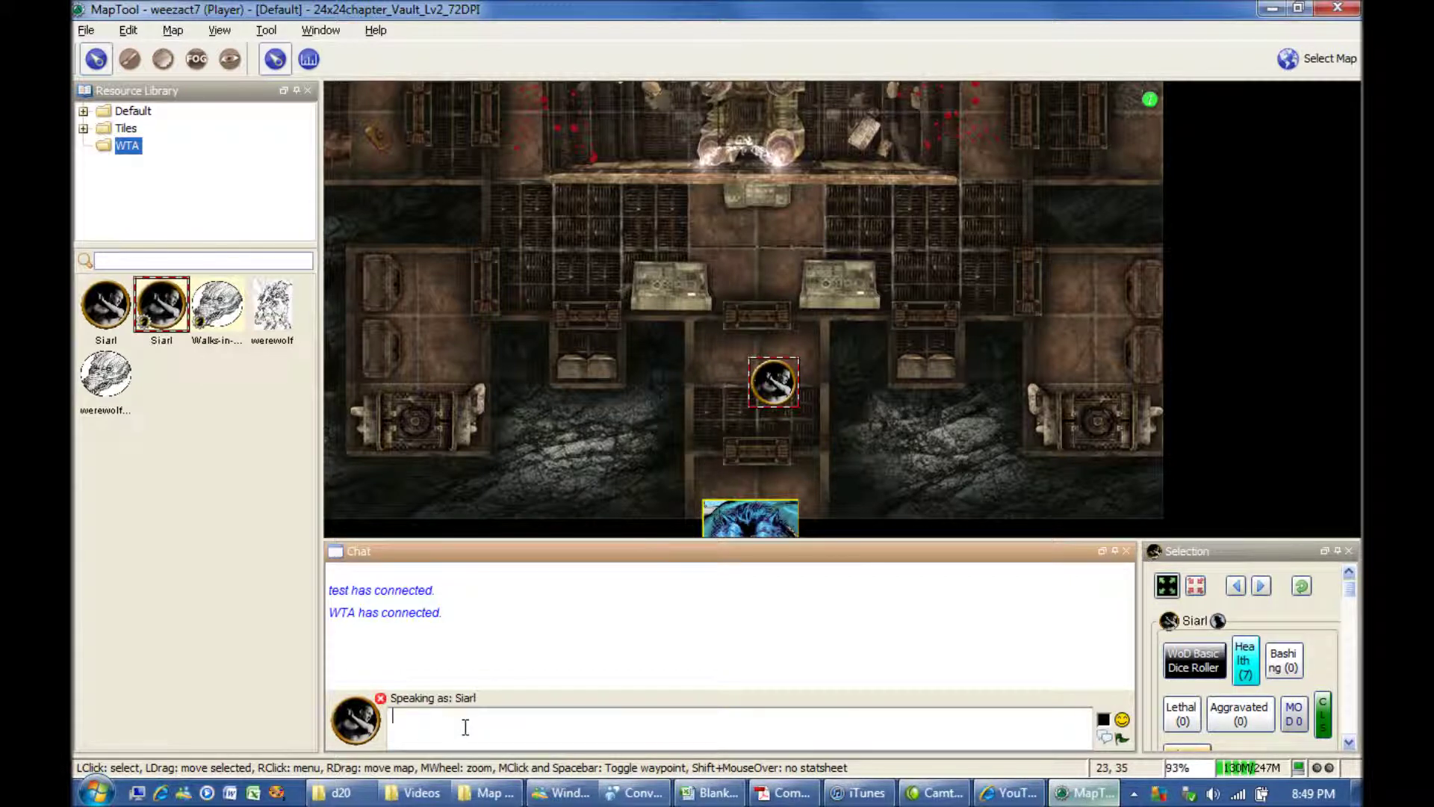
scroll(780, 378, up, 3)
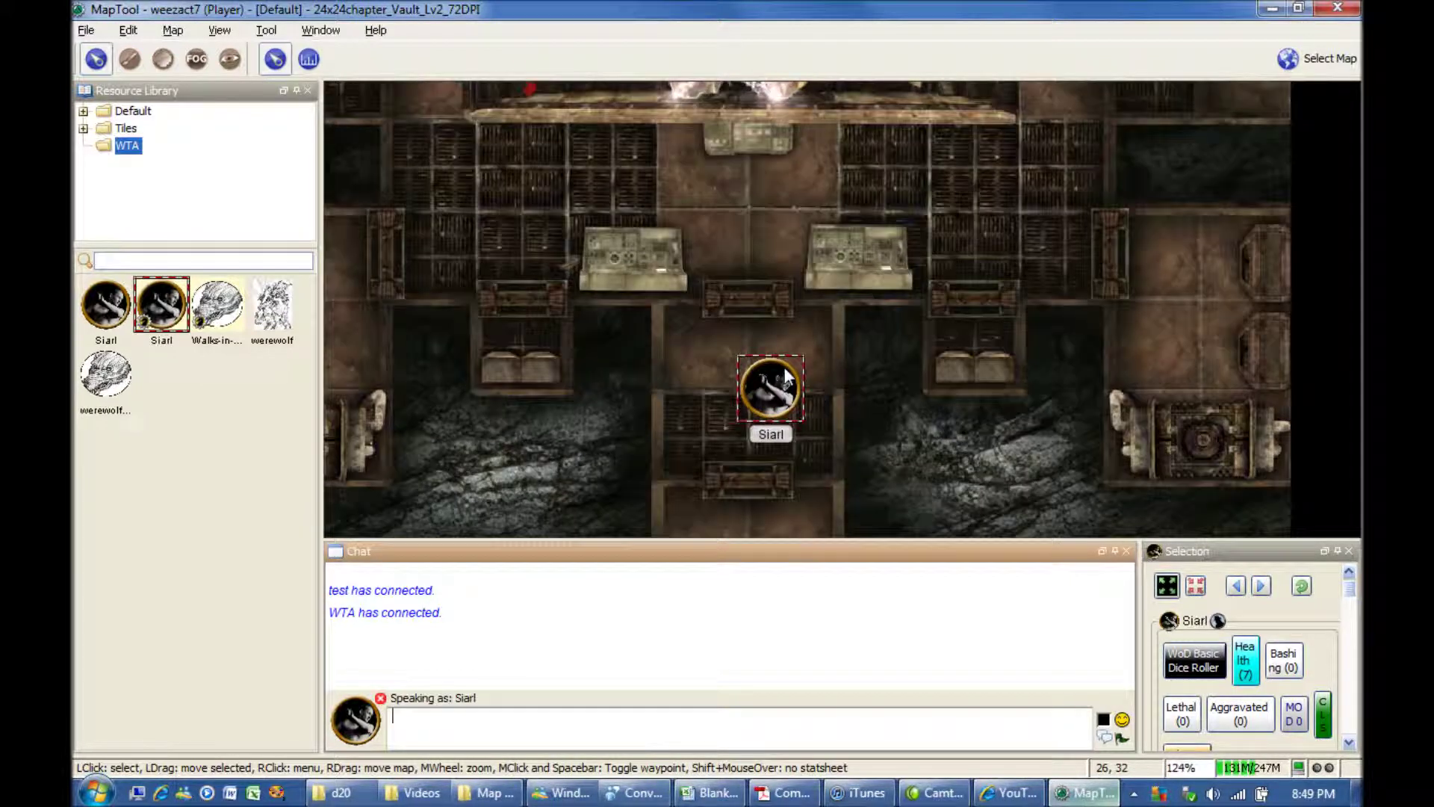
click(827, 369)
drag(832, 379, 957, 358)
scroll(902, 326, up, 4)
scroll(906, 337, down, 2)
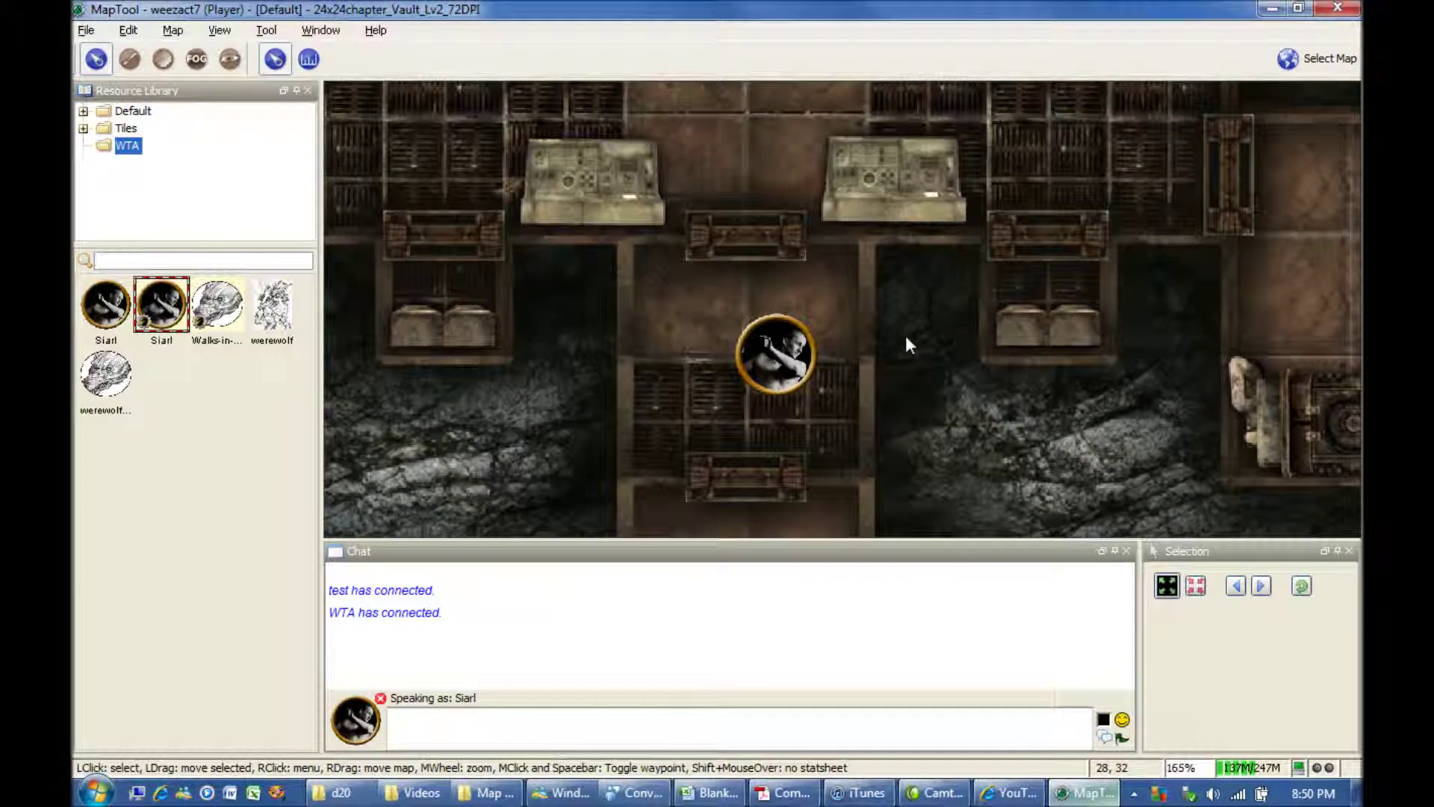
scroll(906, 334, up, 1)
scroll(905, 334, down, 1)
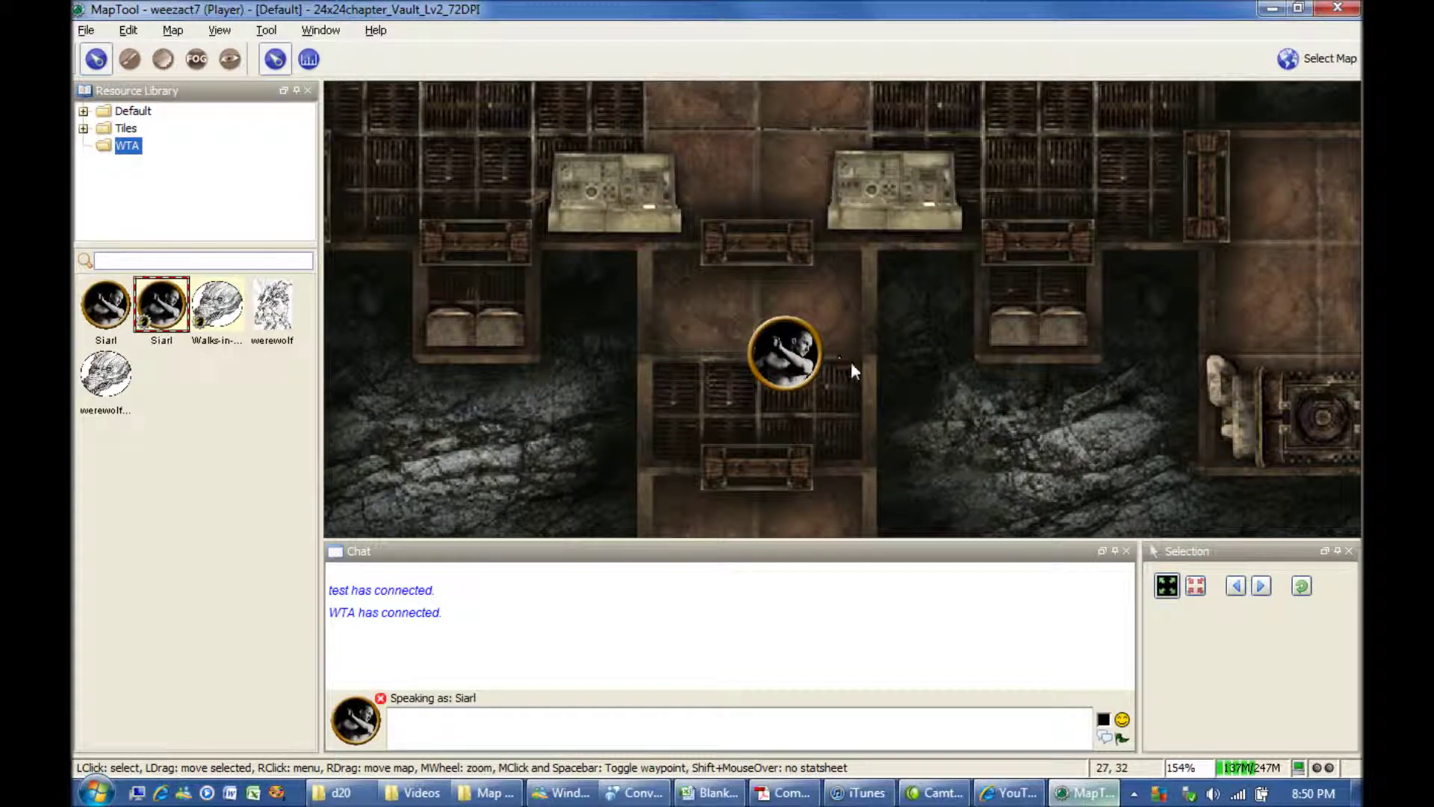
click(811, 359)
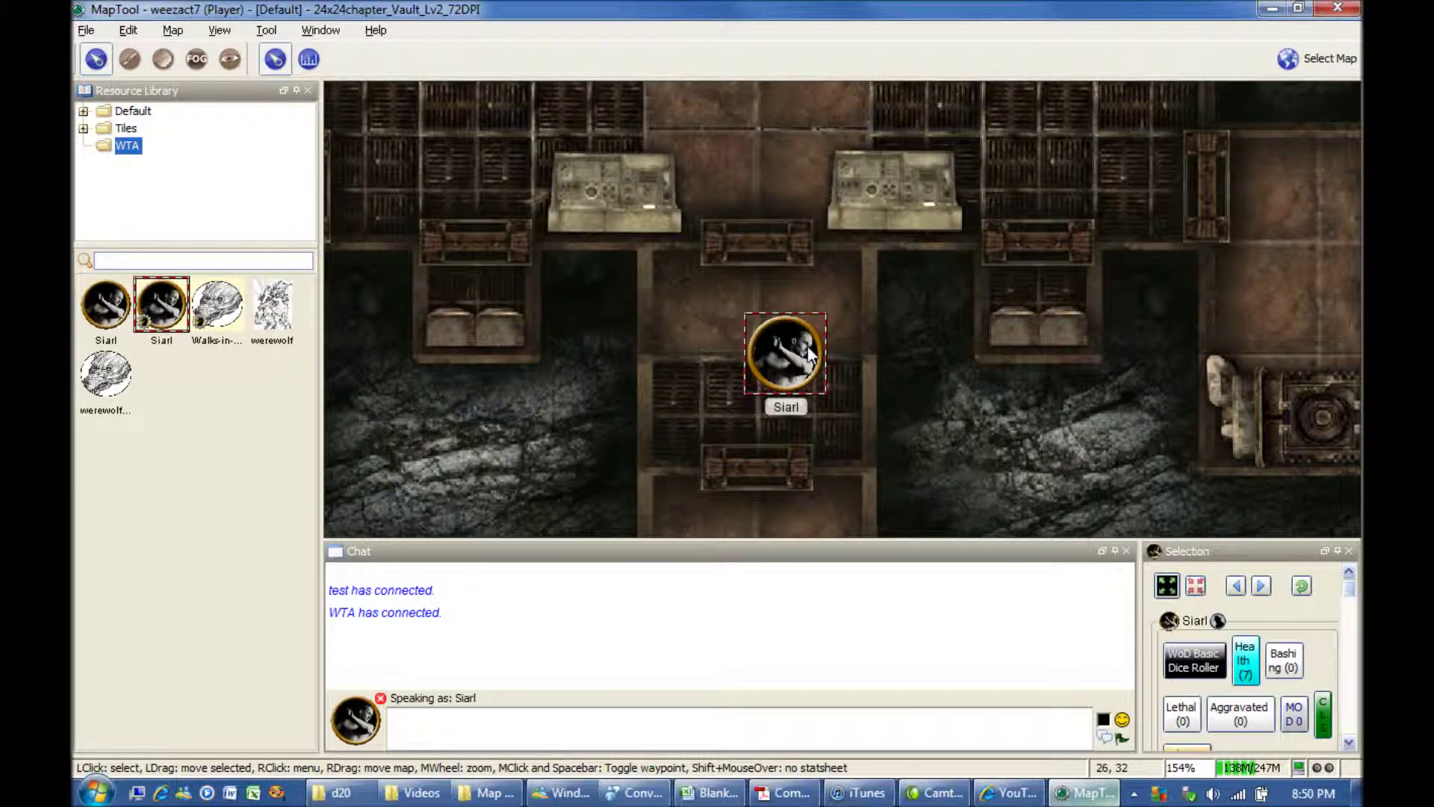
scroll(866, 304, down, 1)
scroll(867, 304, down, 1)
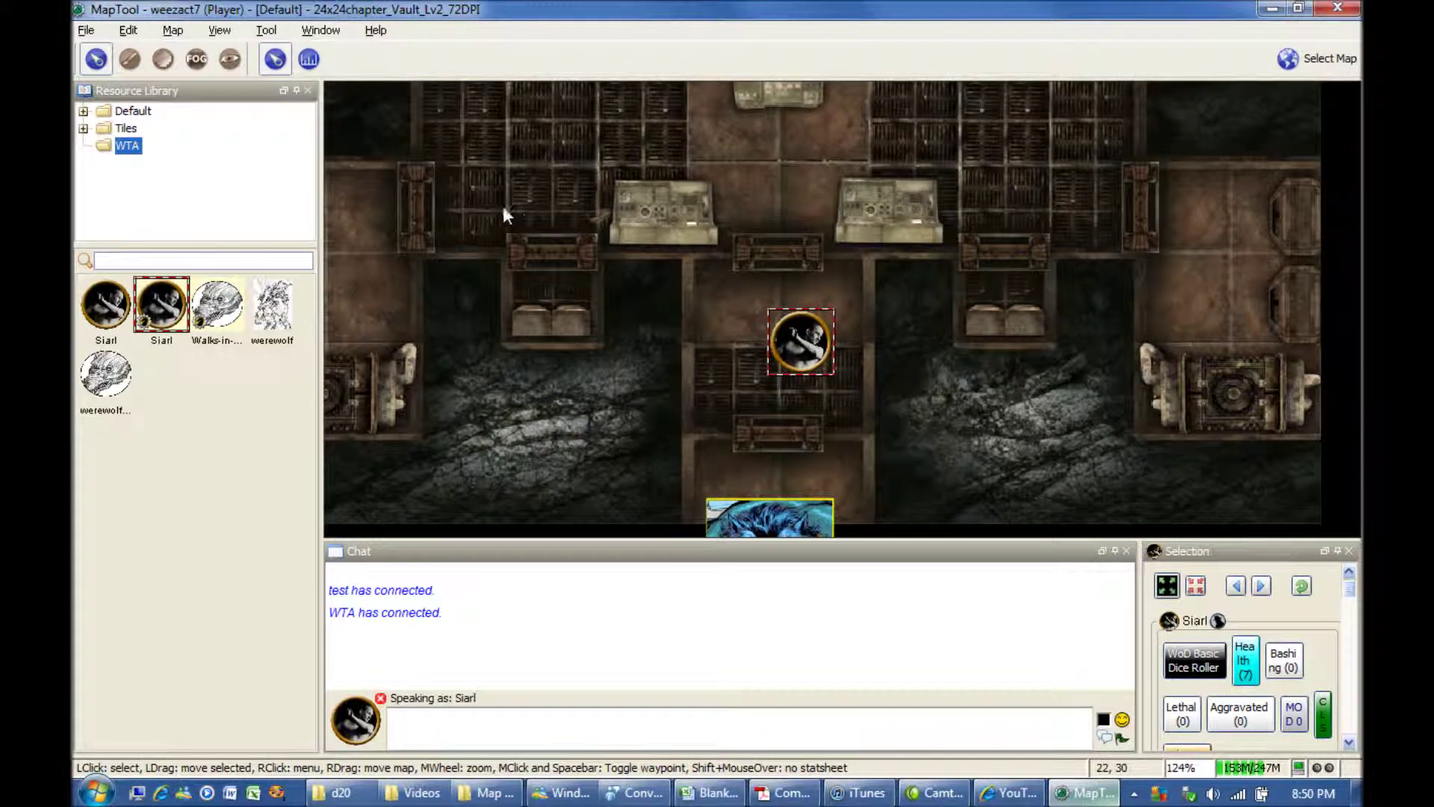
- Turn on the grid display over the vault map
click(89, 34)
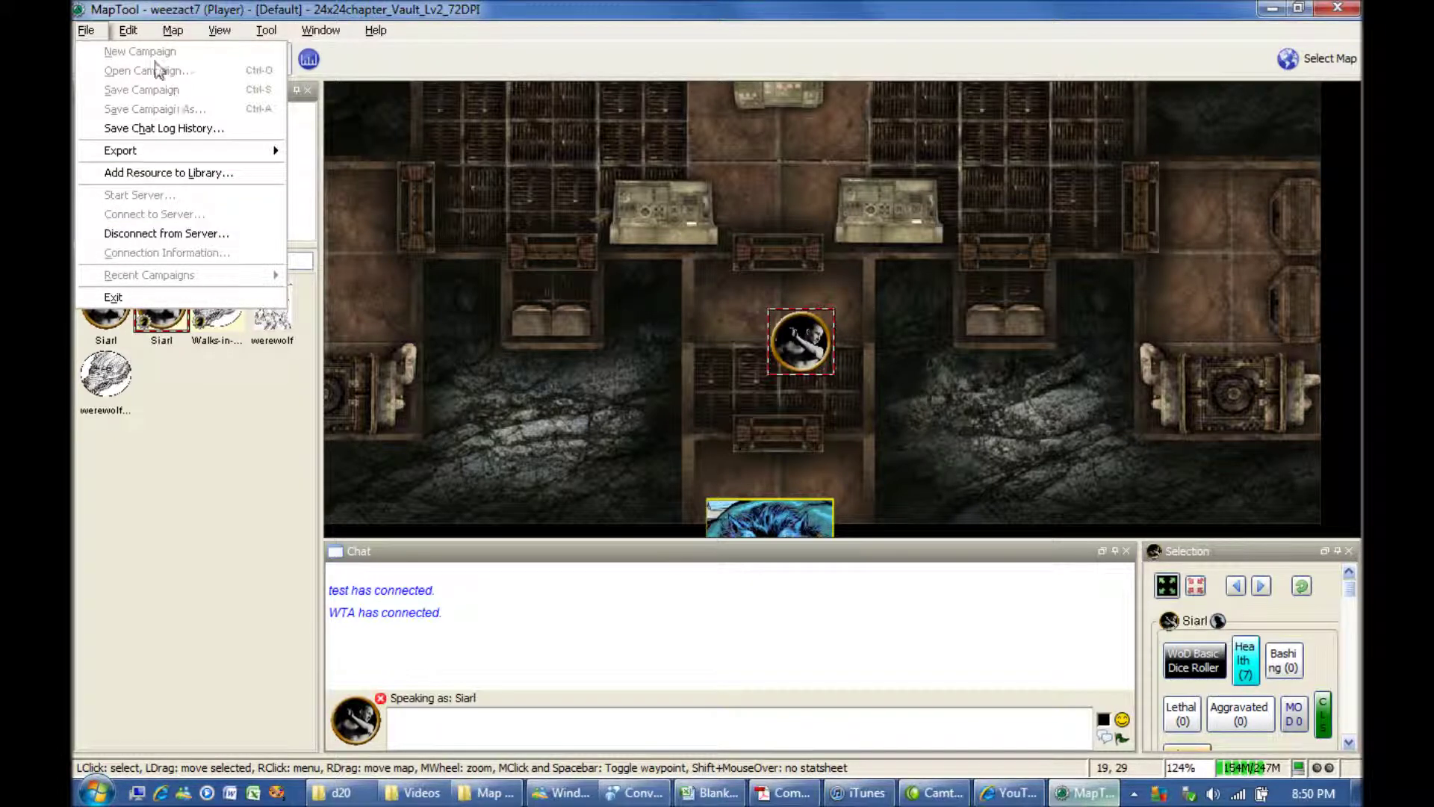
mouse_move(133, 37)
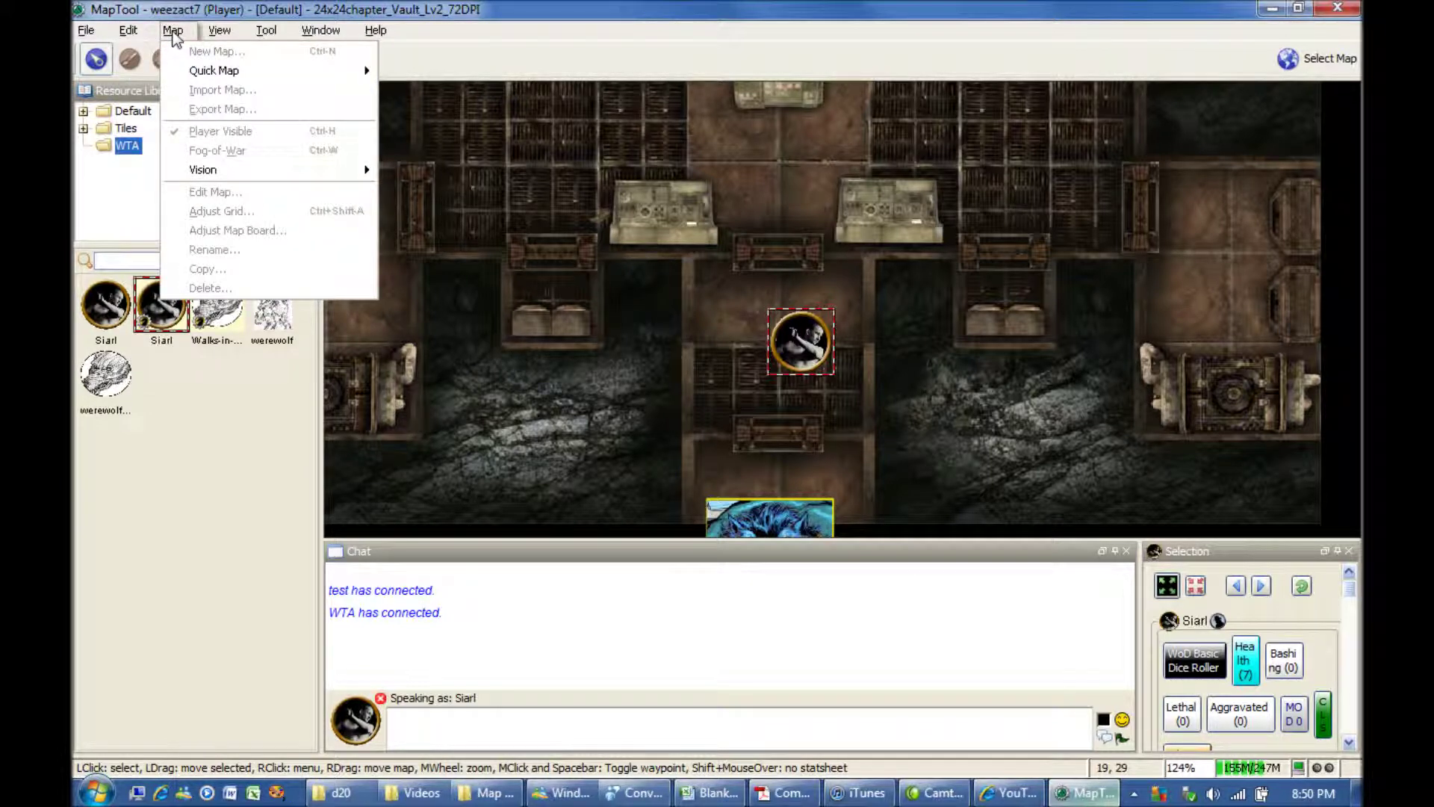
mouse_move(209, 172)
mouse_move(223, 31)
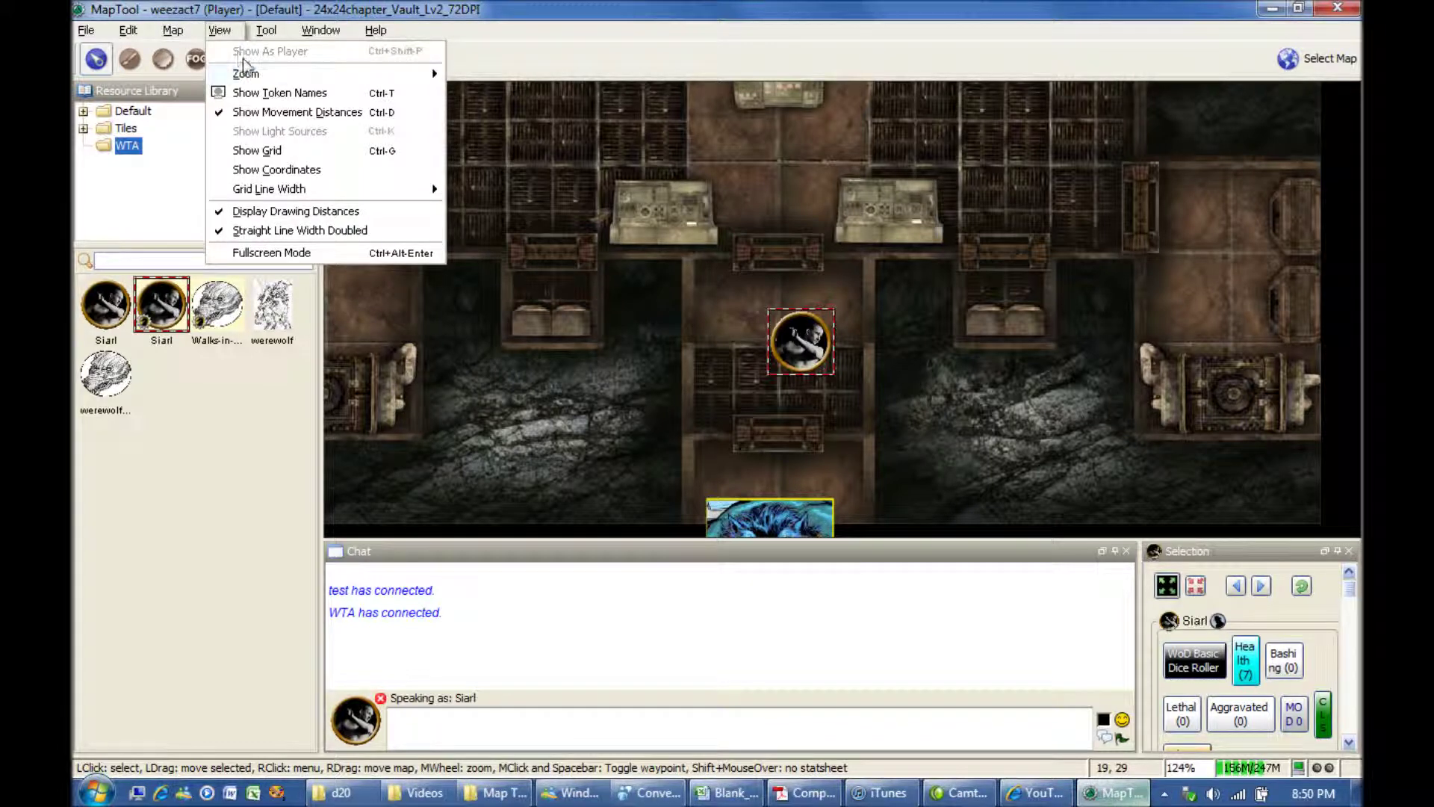
mouse_move(265, 84)
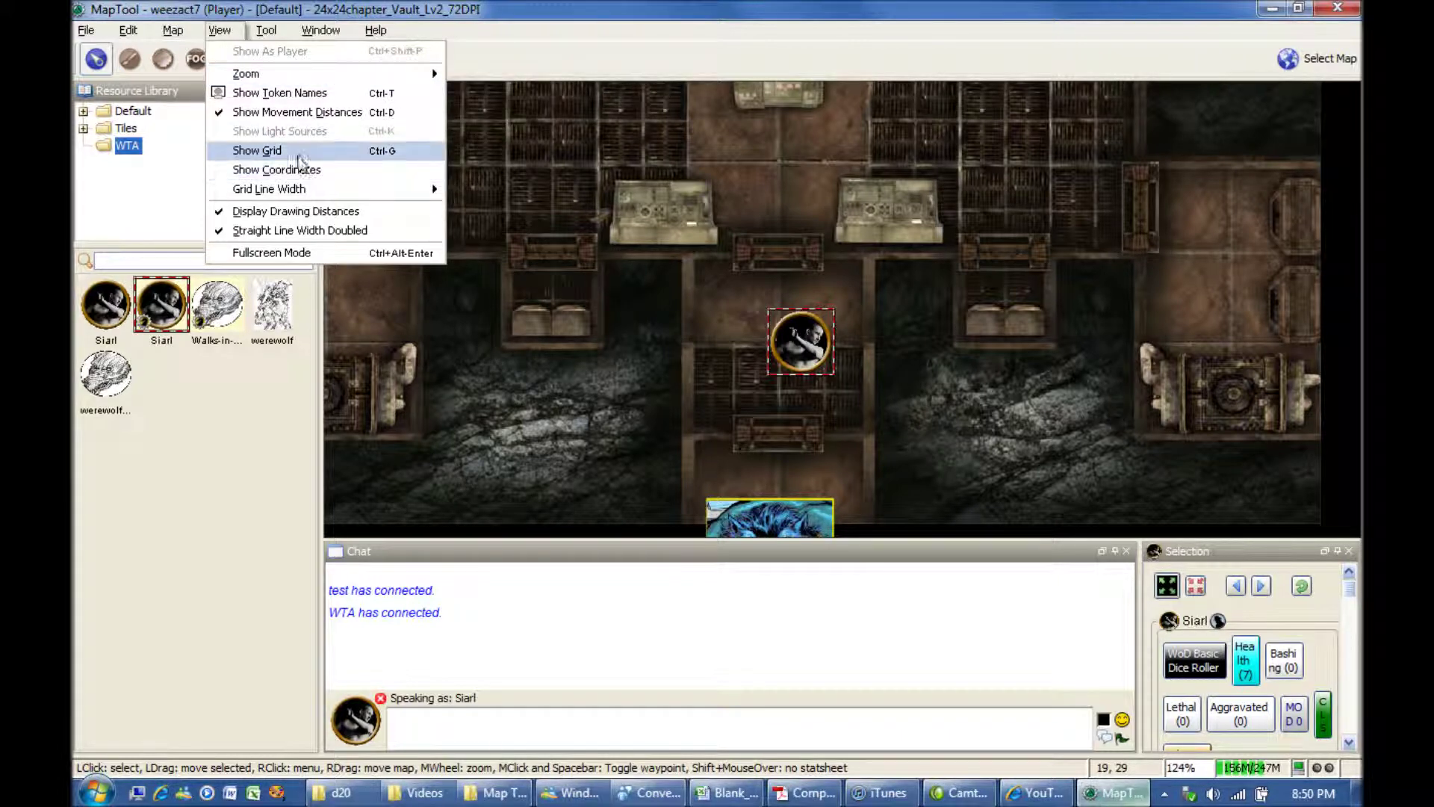
click(299, 153)
- Show the row and column coordinates on the map and hide them again
click(219, 30)
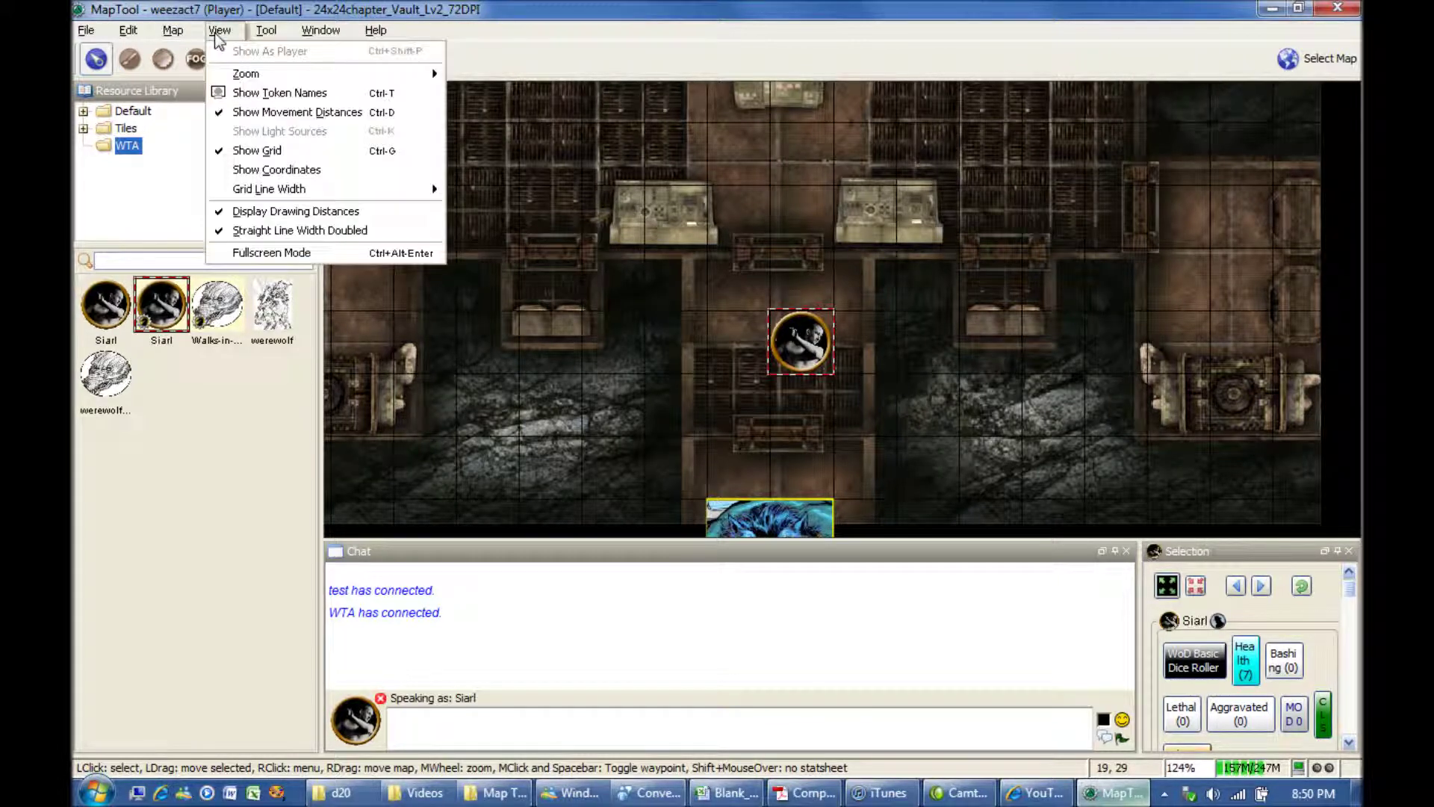
click(265, 172)
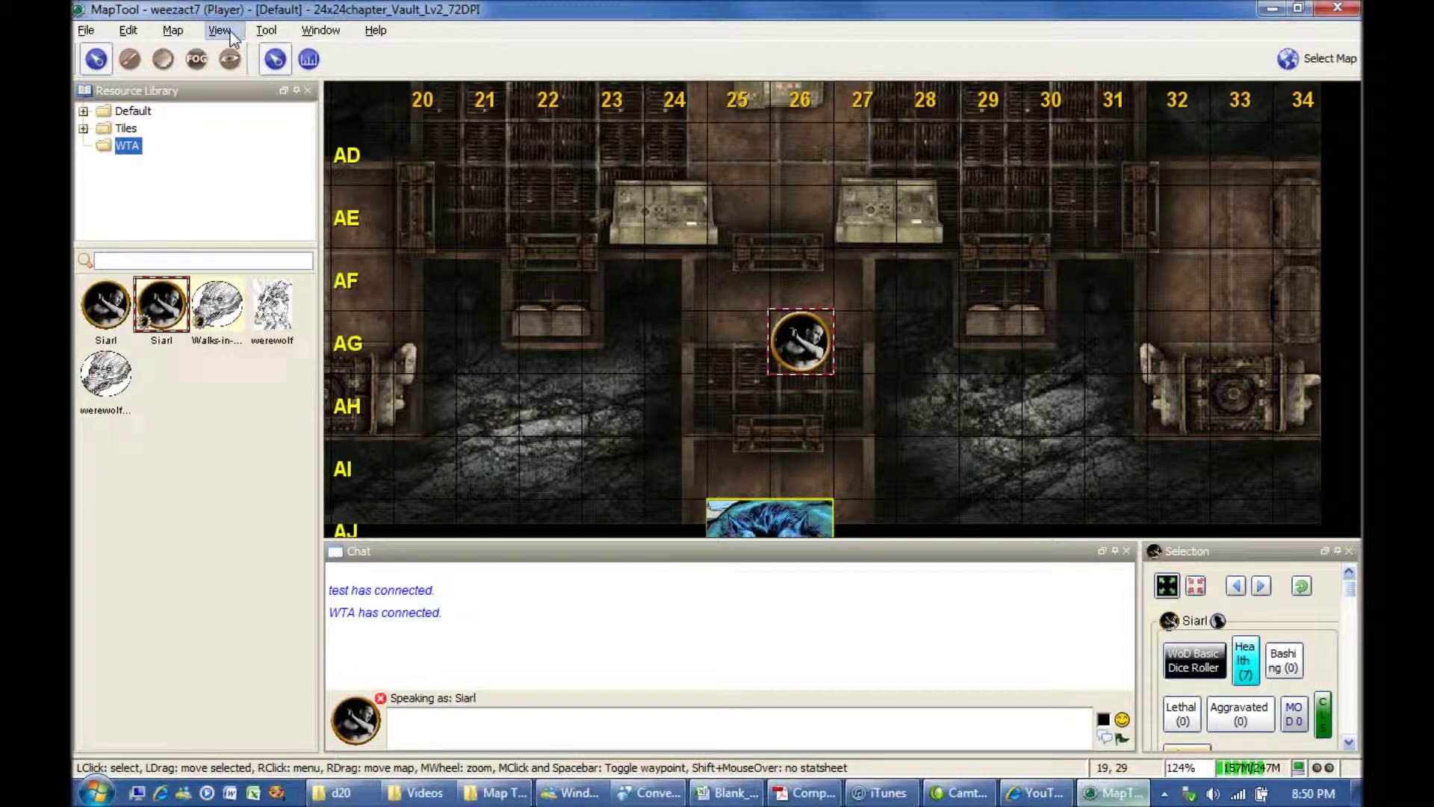
click(228, 31)
click(271, 174)
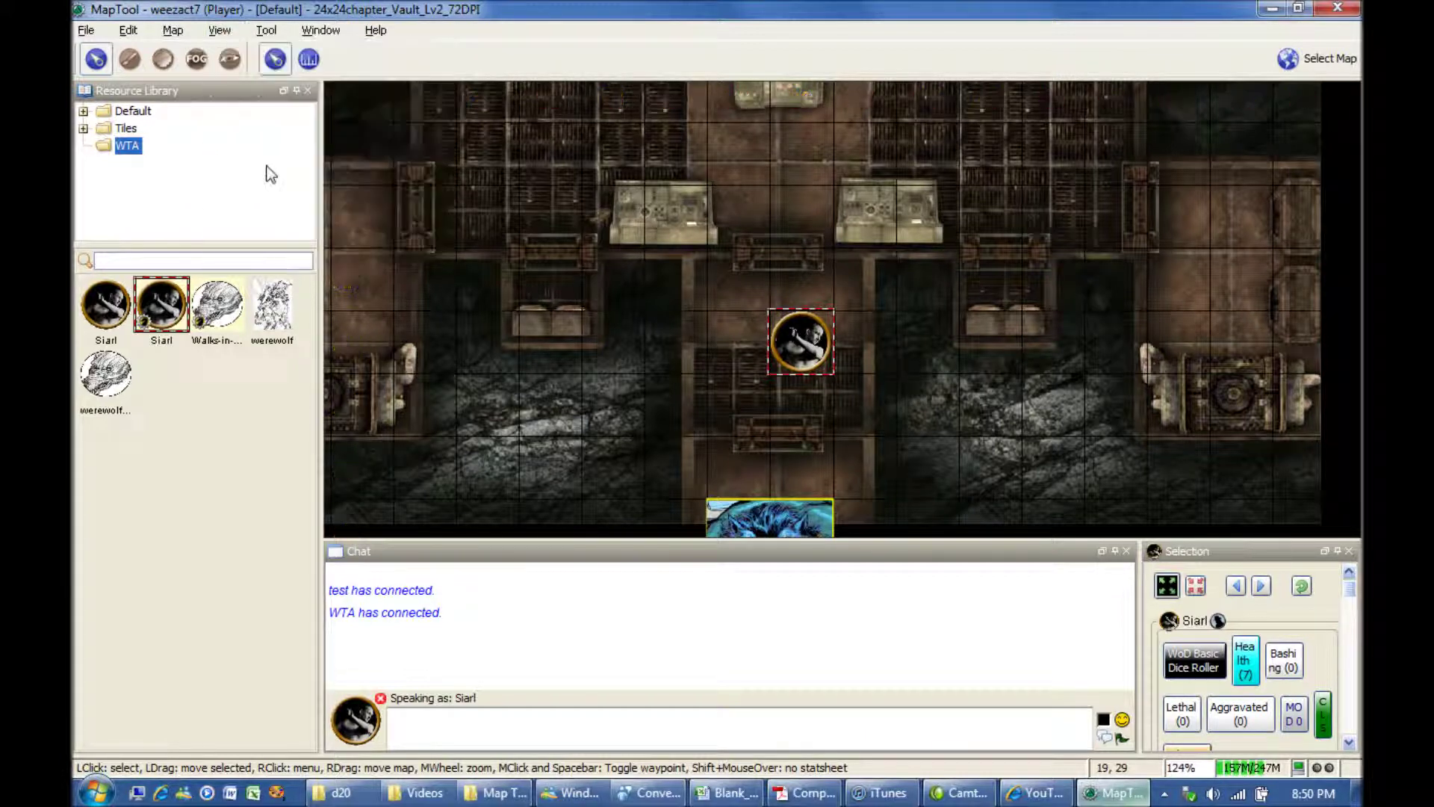
- Switch the map to fullscreen mode and return to the normal window
click(219, 30)
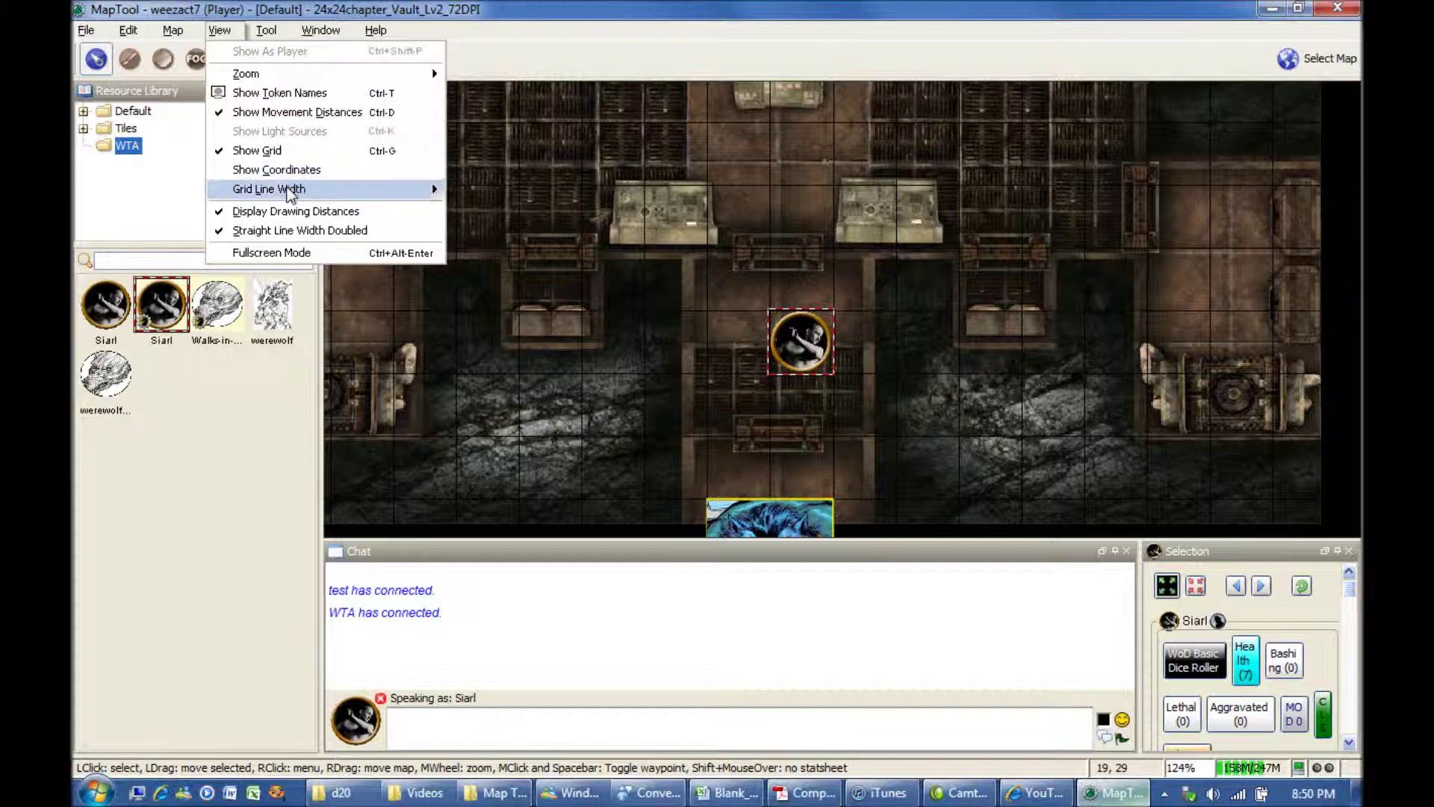
mouse_move(291, 193)
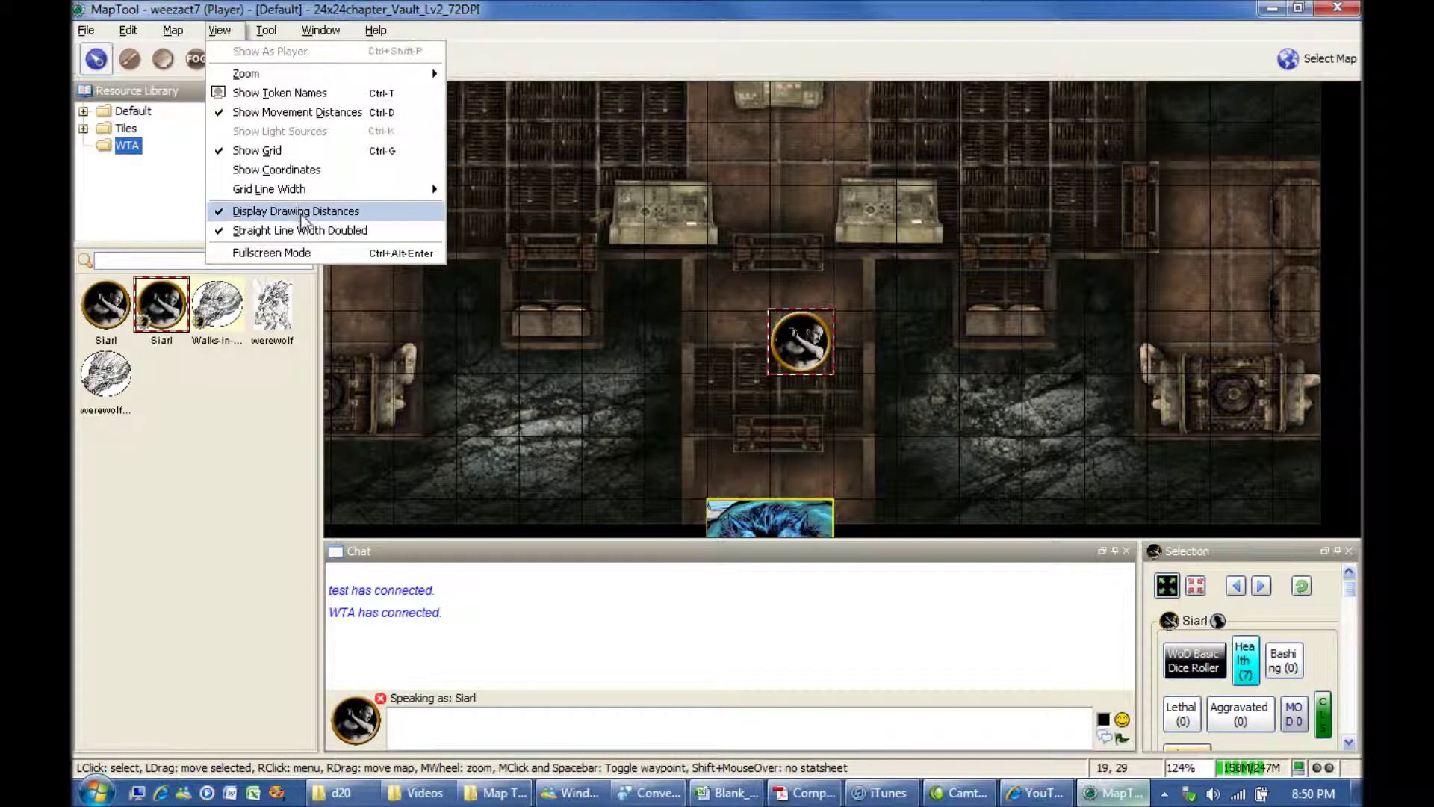
click(305, 254)
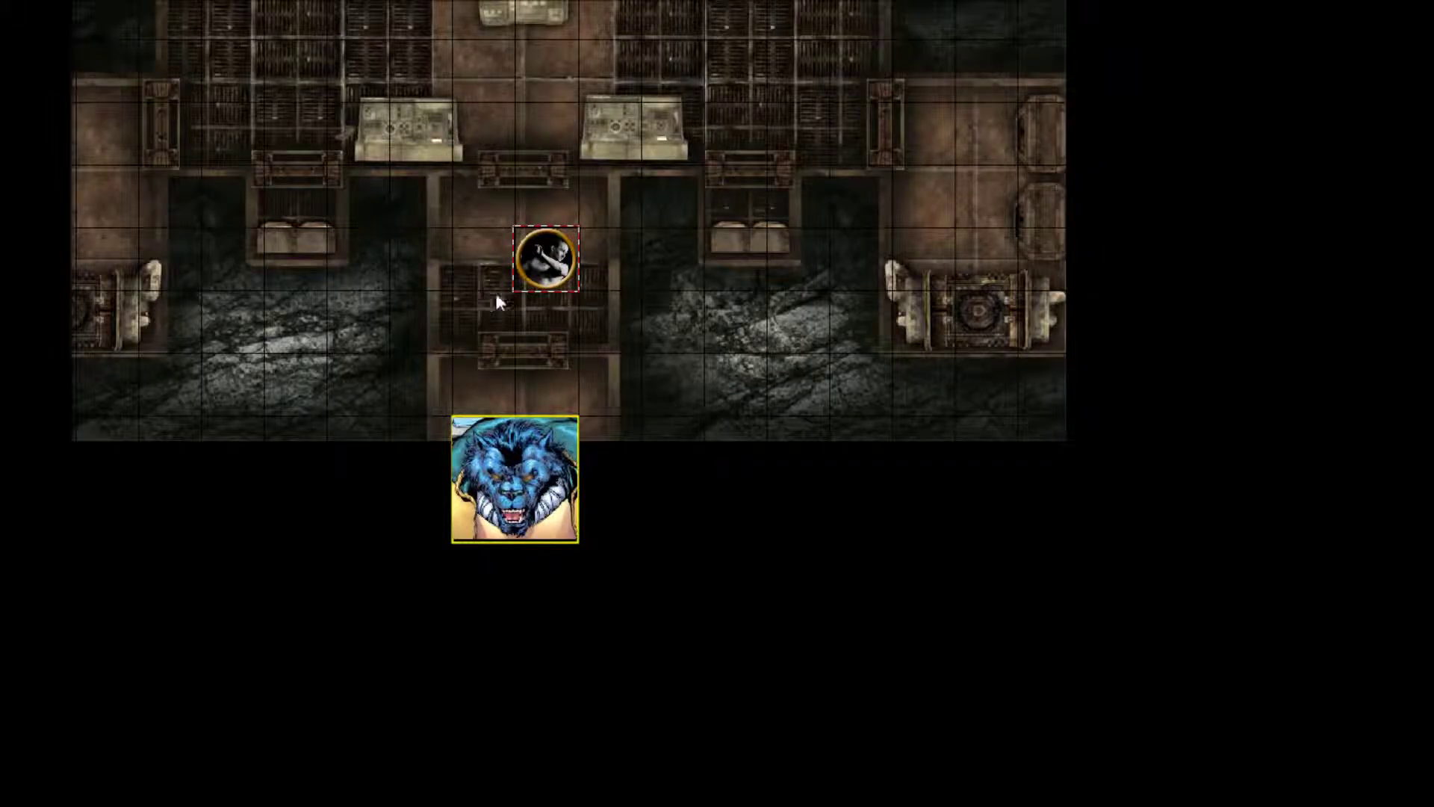
key(ctrl+alt+Return)
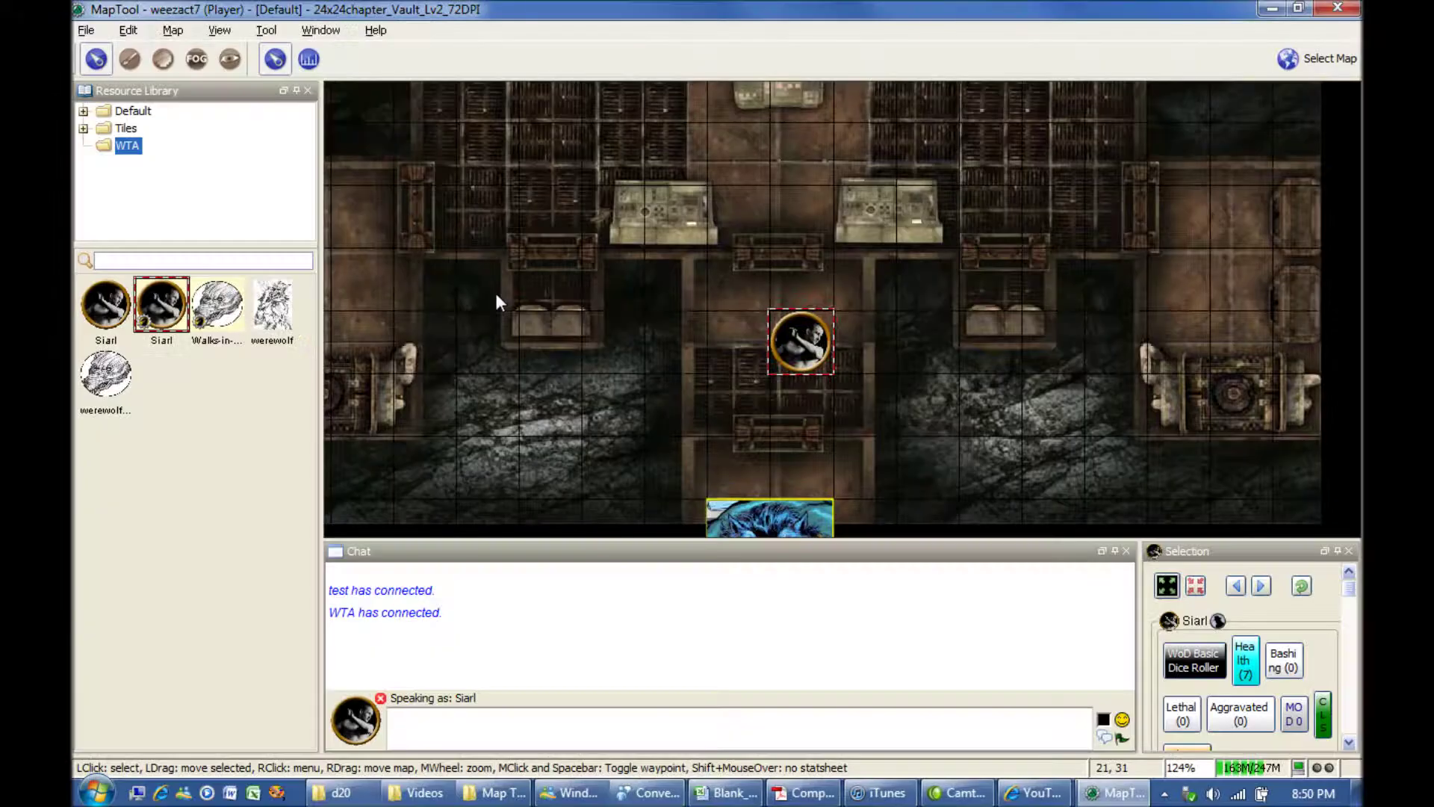
- Lock the map zoom and unlock it again
click(219, 30)
mouse_move(265, 34)
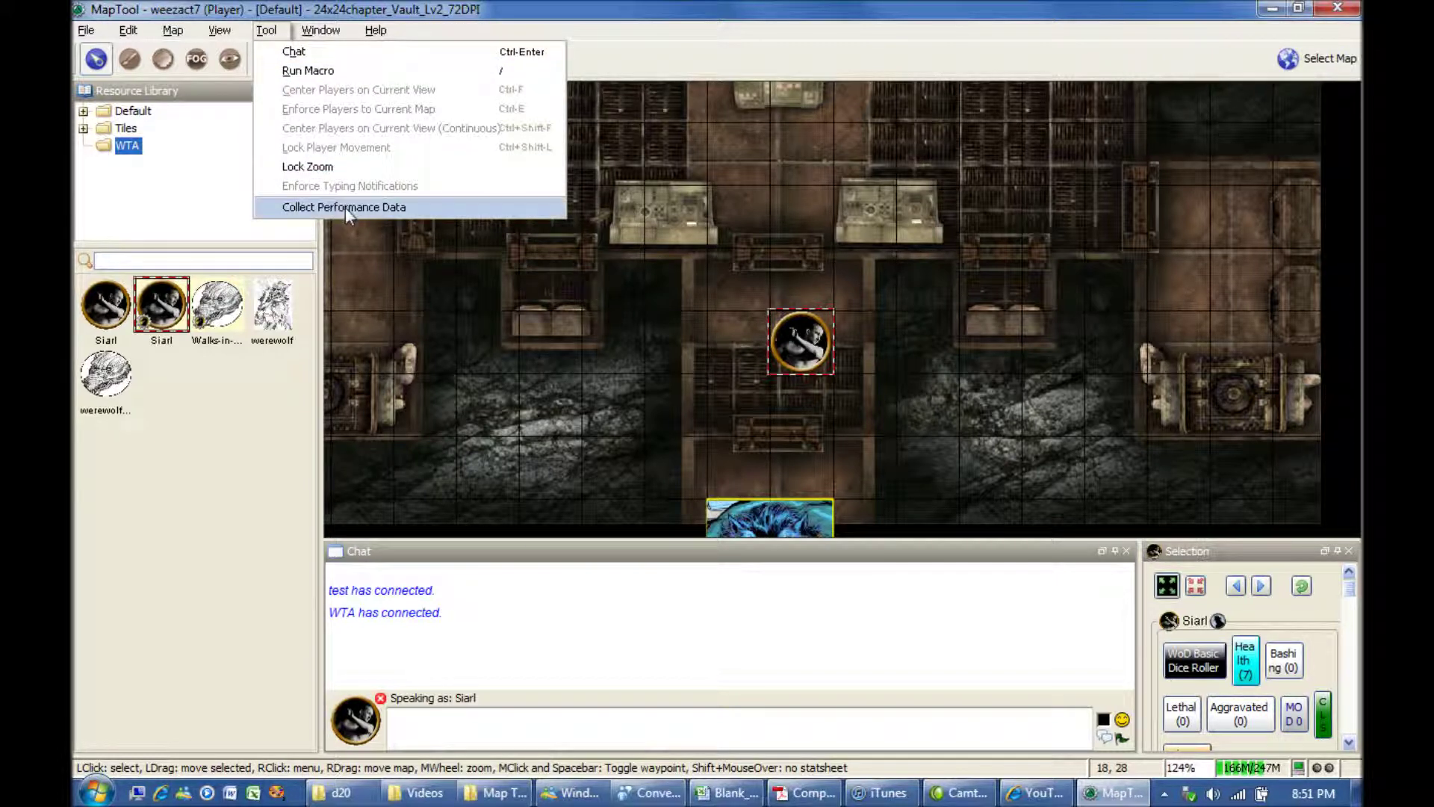
click(272, 170)
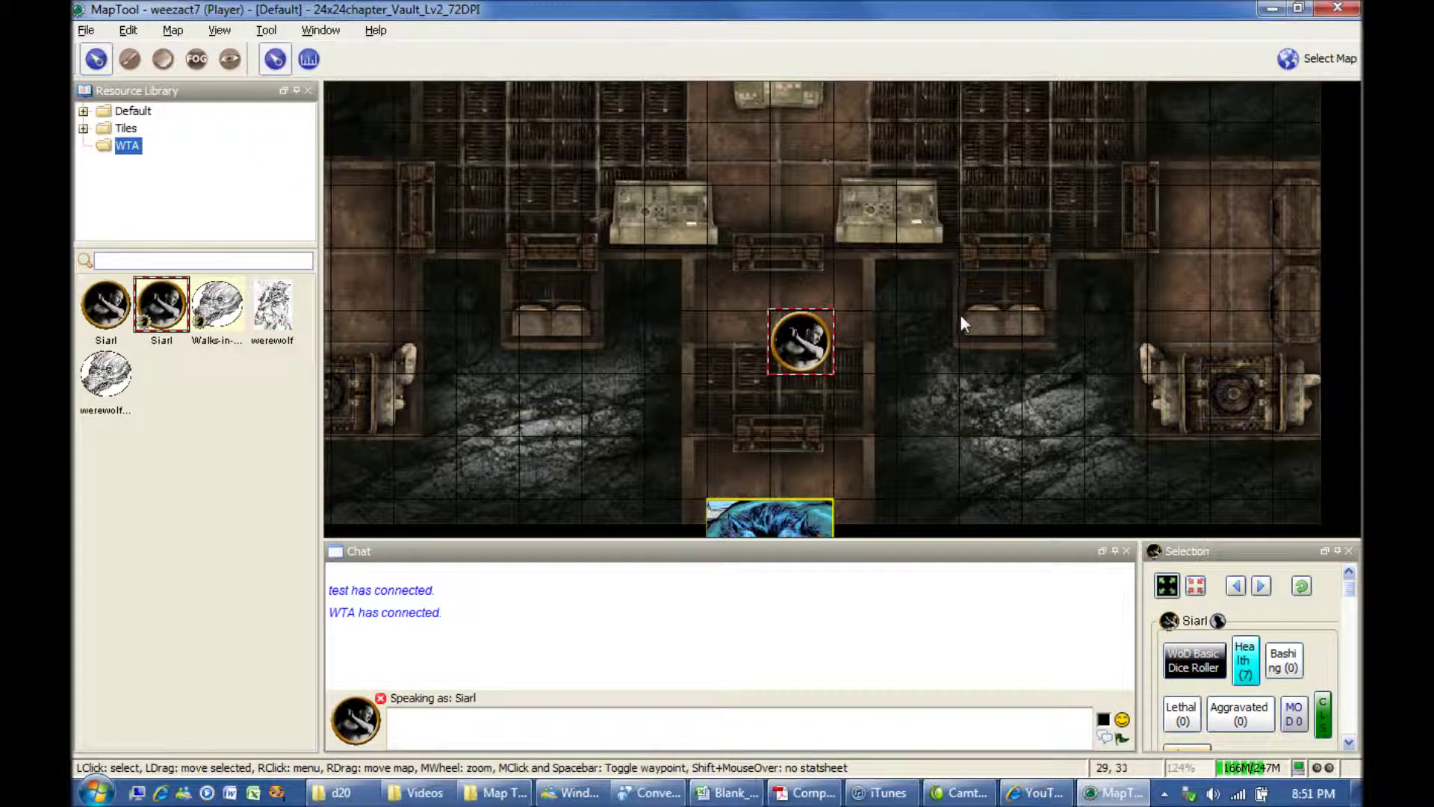
click(280, 34)
click(275, 169)
click(266, 30)
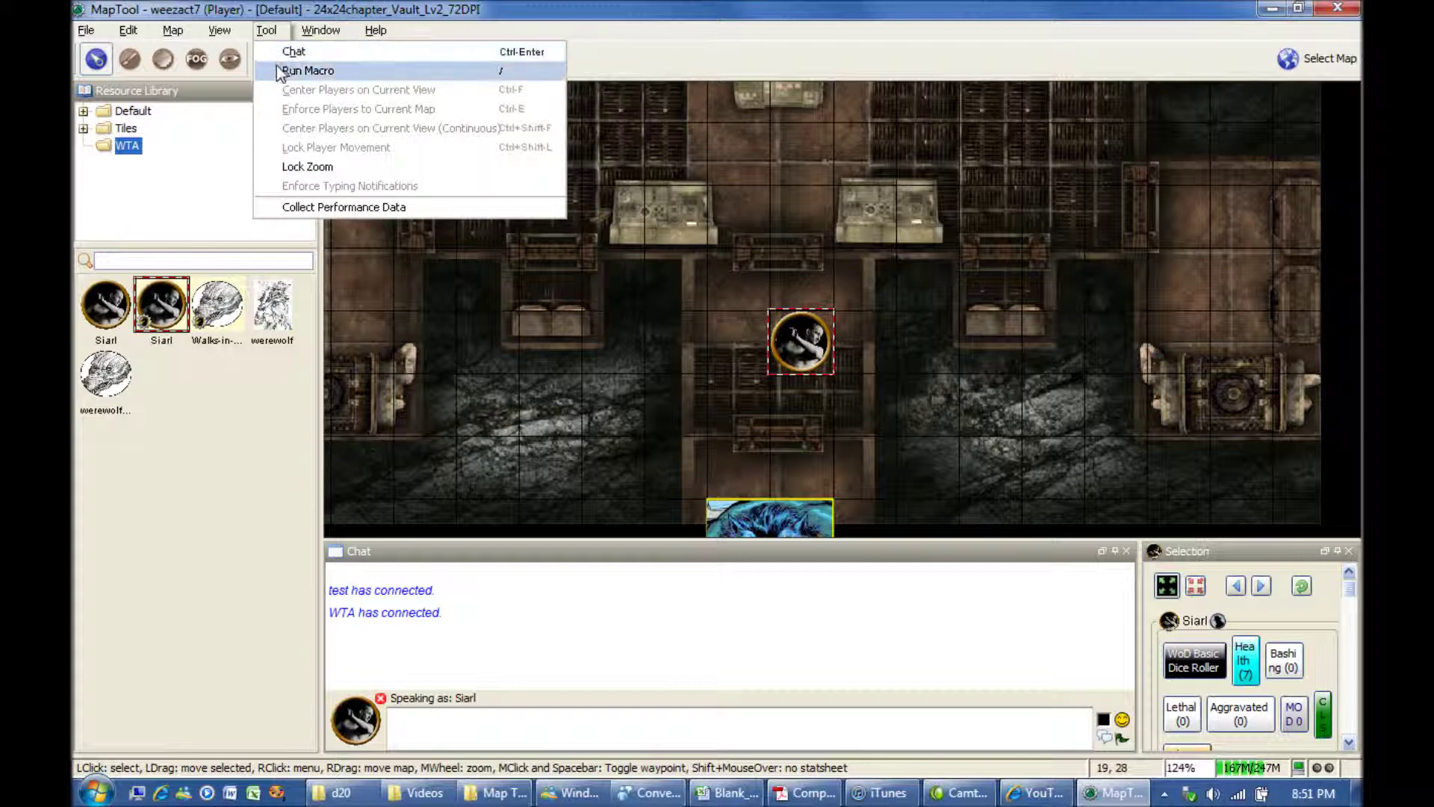
mouse_move(322, 33)
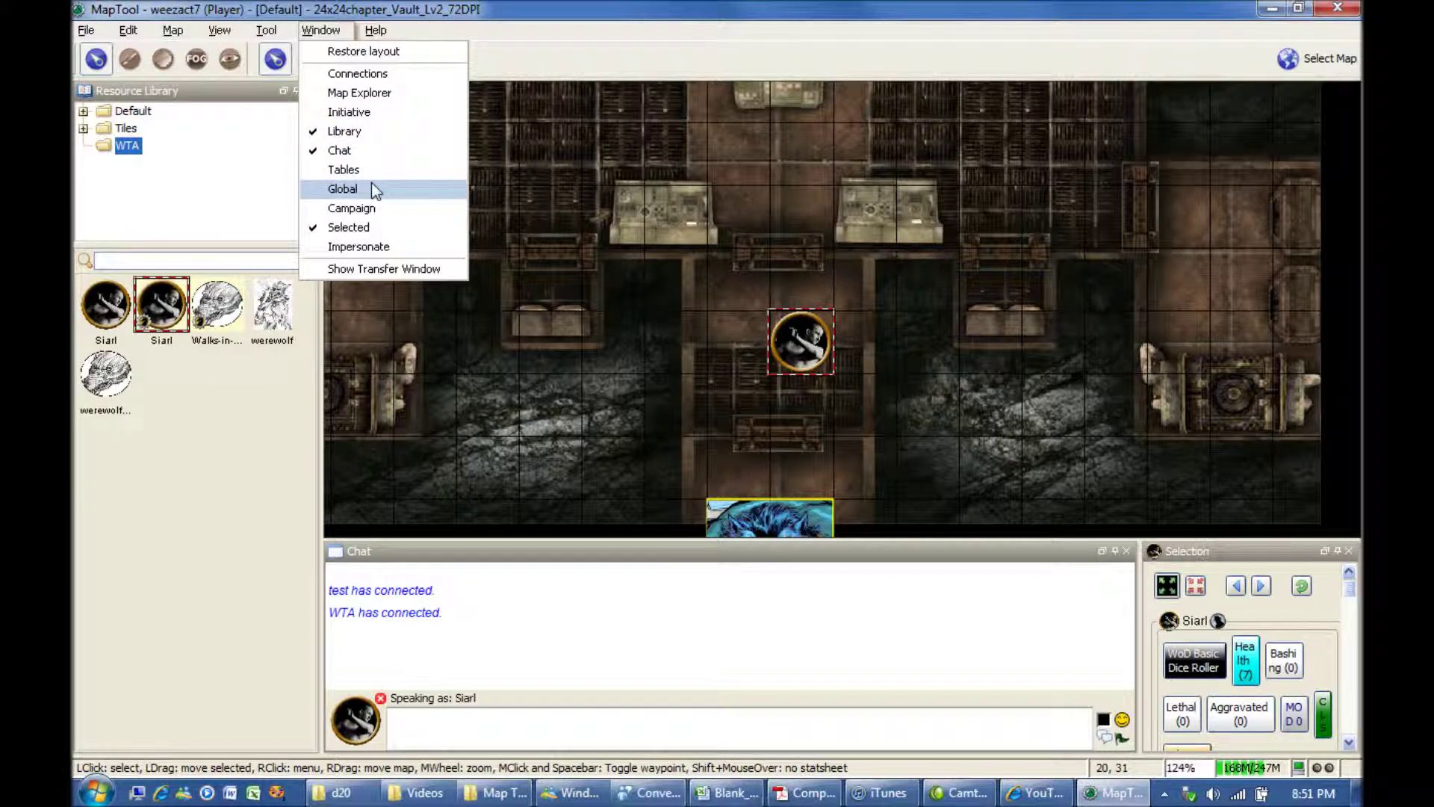
mouse_move(376, 30)
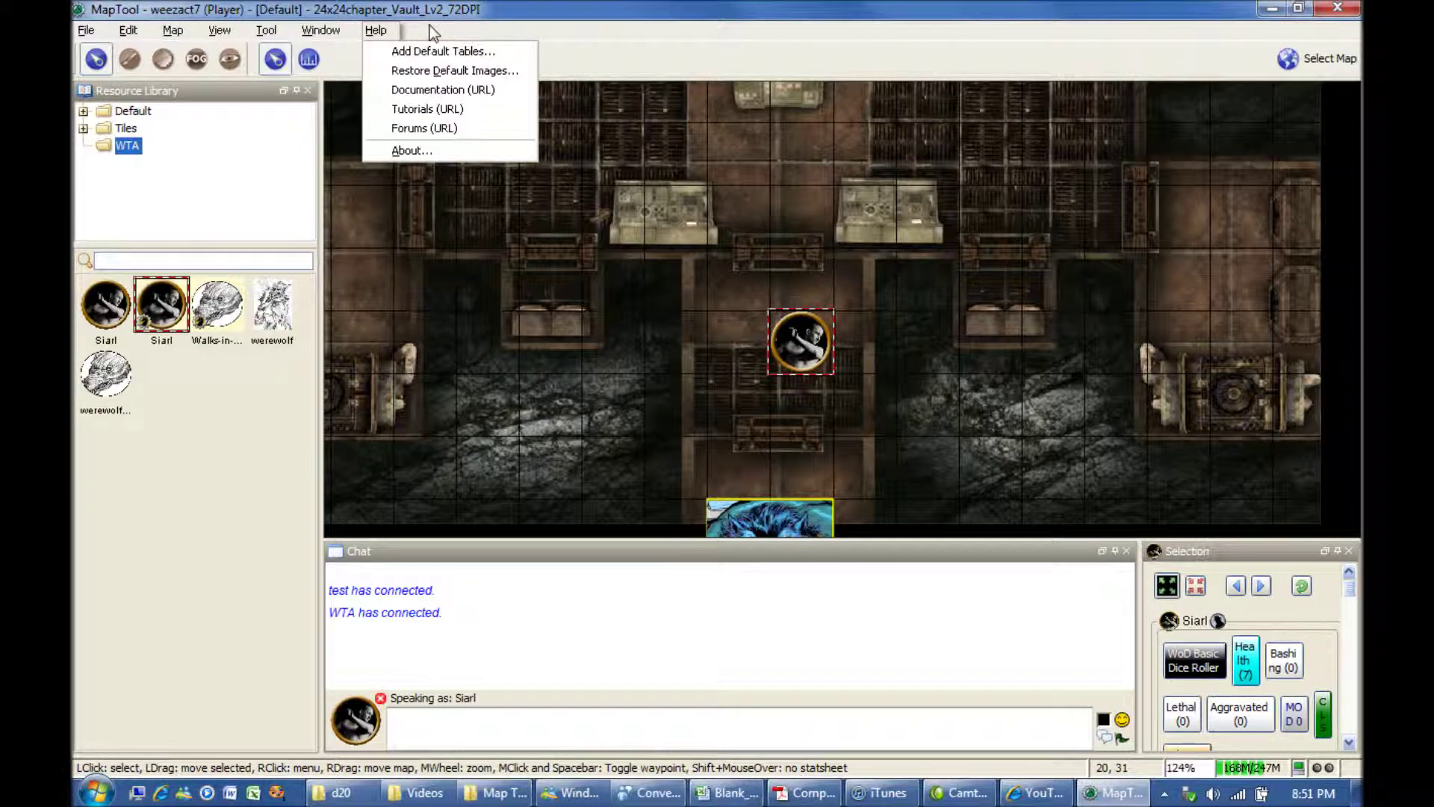
click(576, 33)
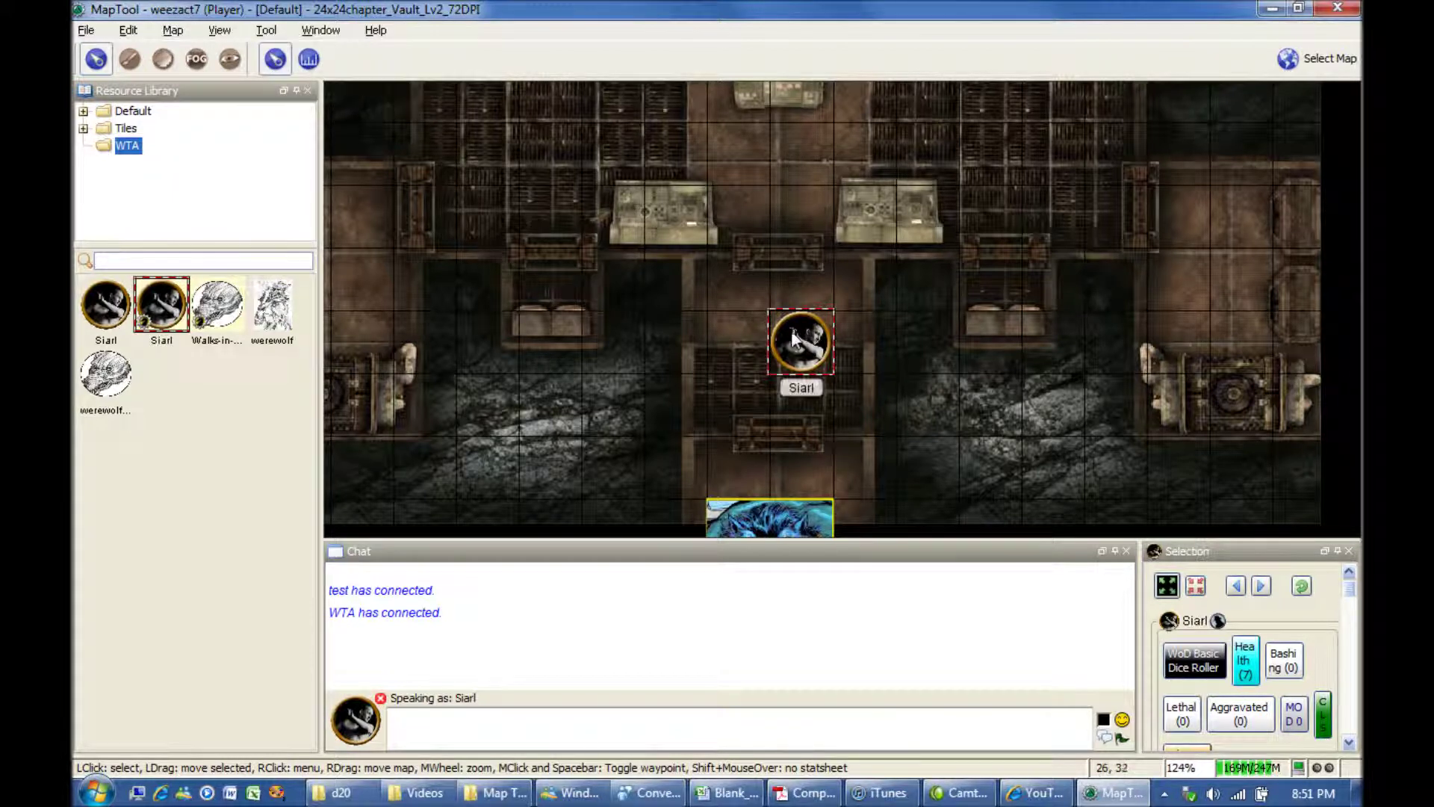
- Reselect the Siarl token and measure the cell distance from it to the grated floor area in the northwest
click(707, 395)
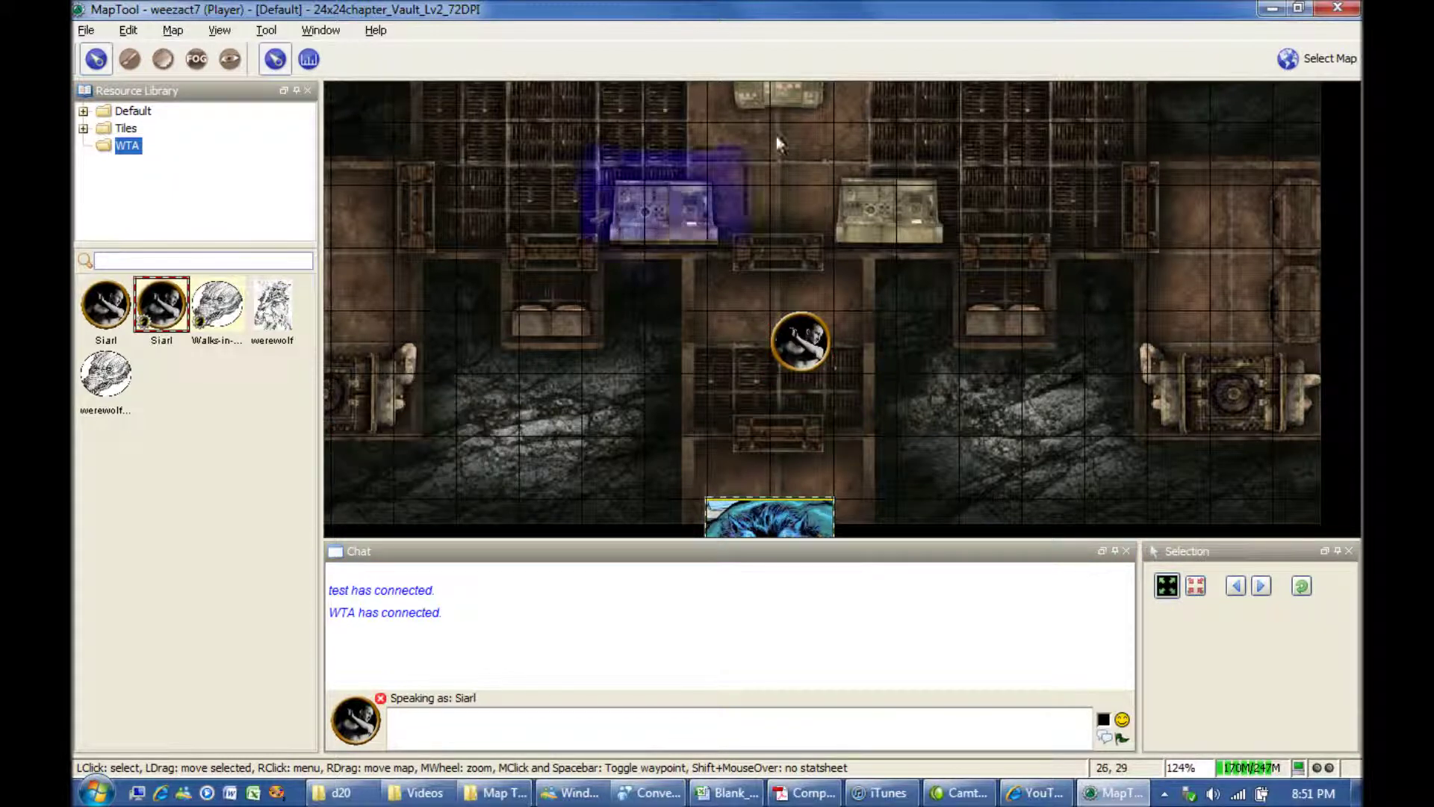
click(787, 318)
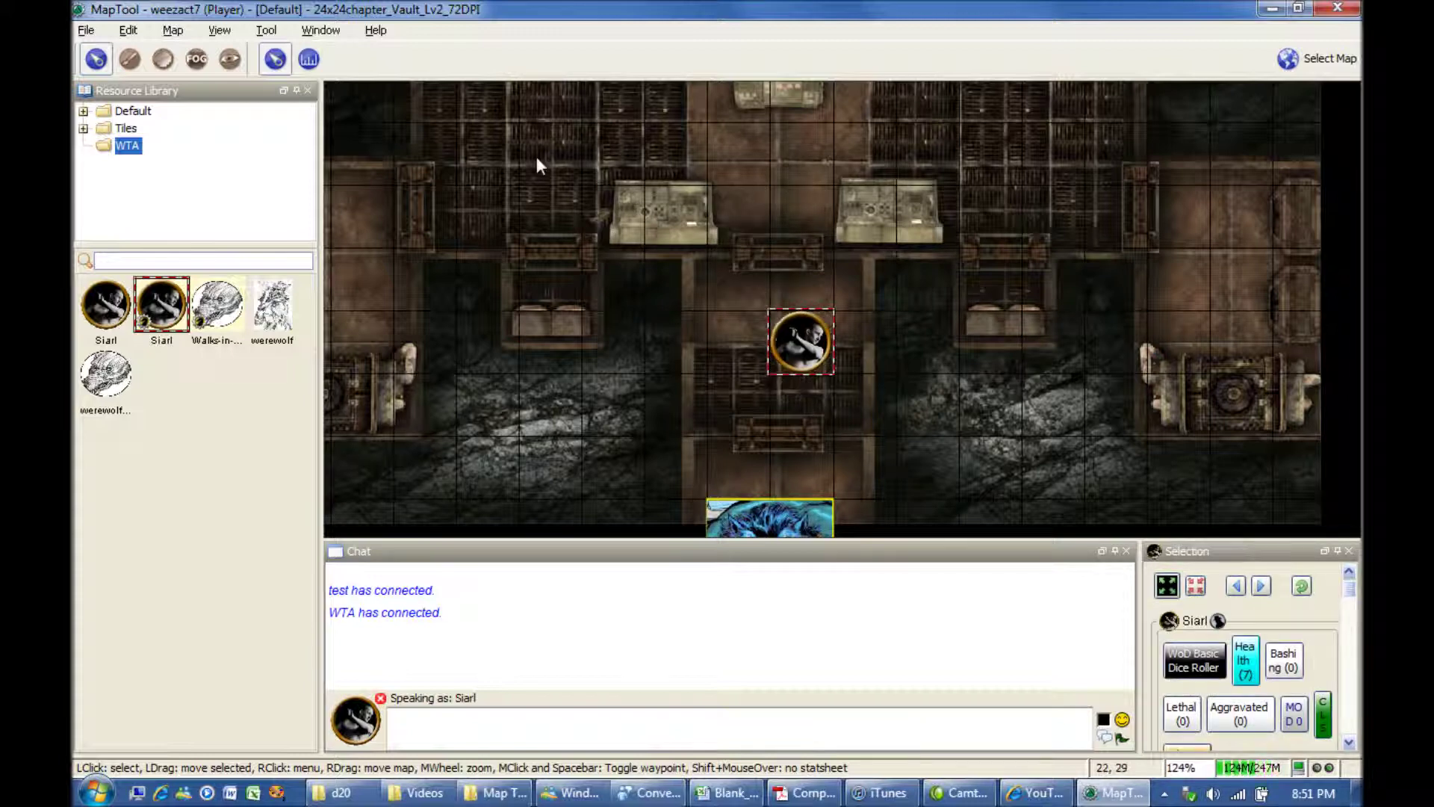
click(308, 59)
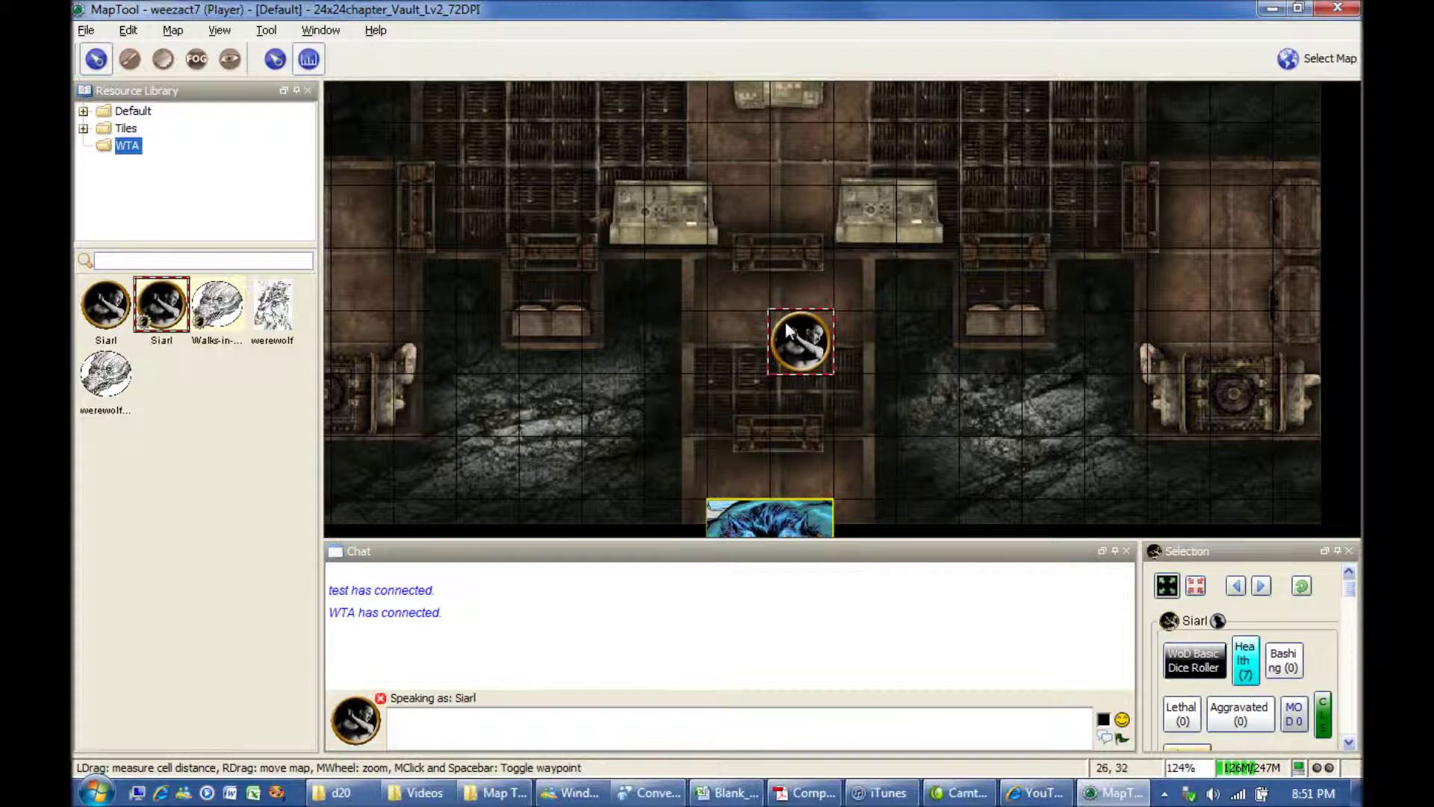
drag(810, 343, 435, 159)
- Move the Siarl token two squares north so that it stands between the two consoles
click(275, 59)
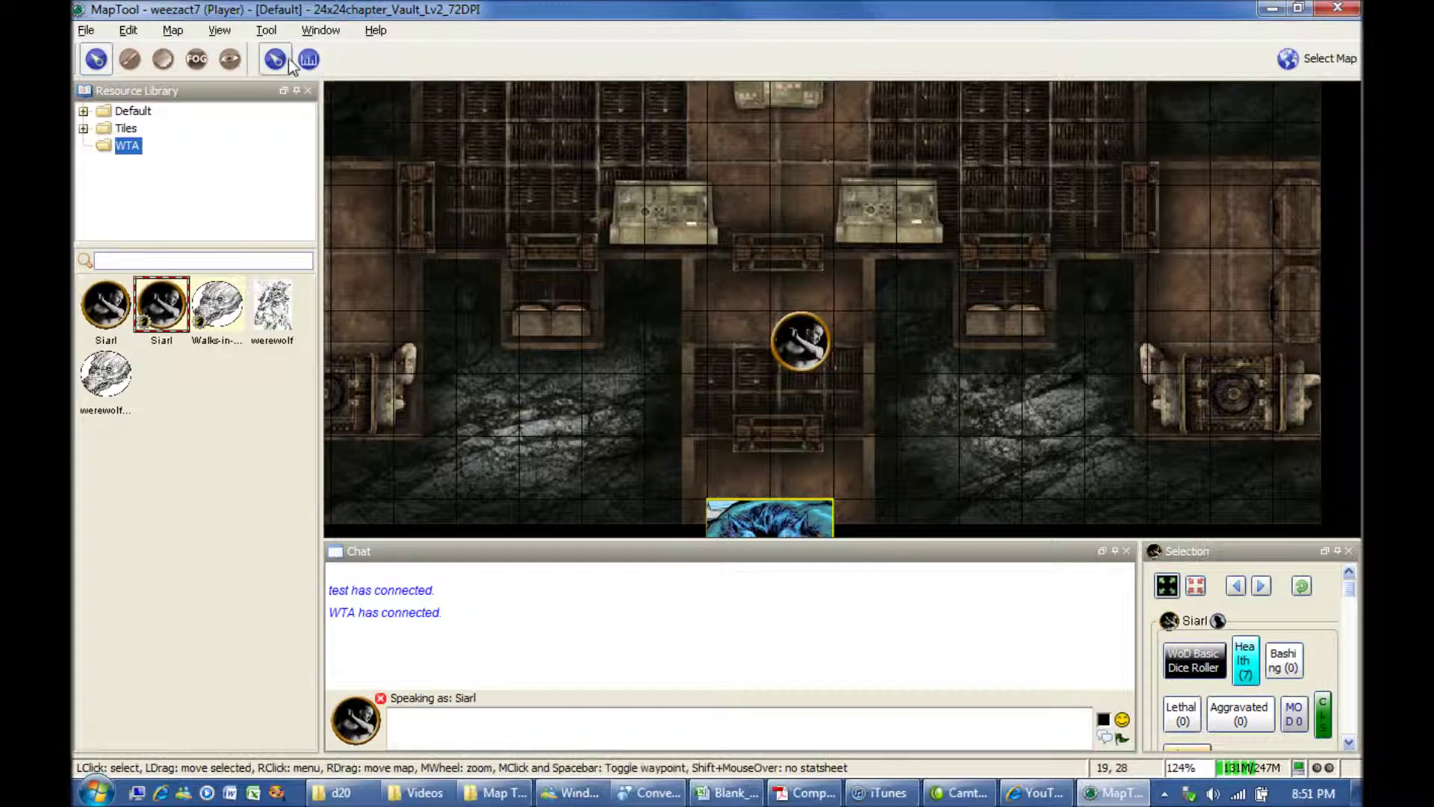
drag(790, 340, 778, 221)
scroll(885, 228, down, 1)
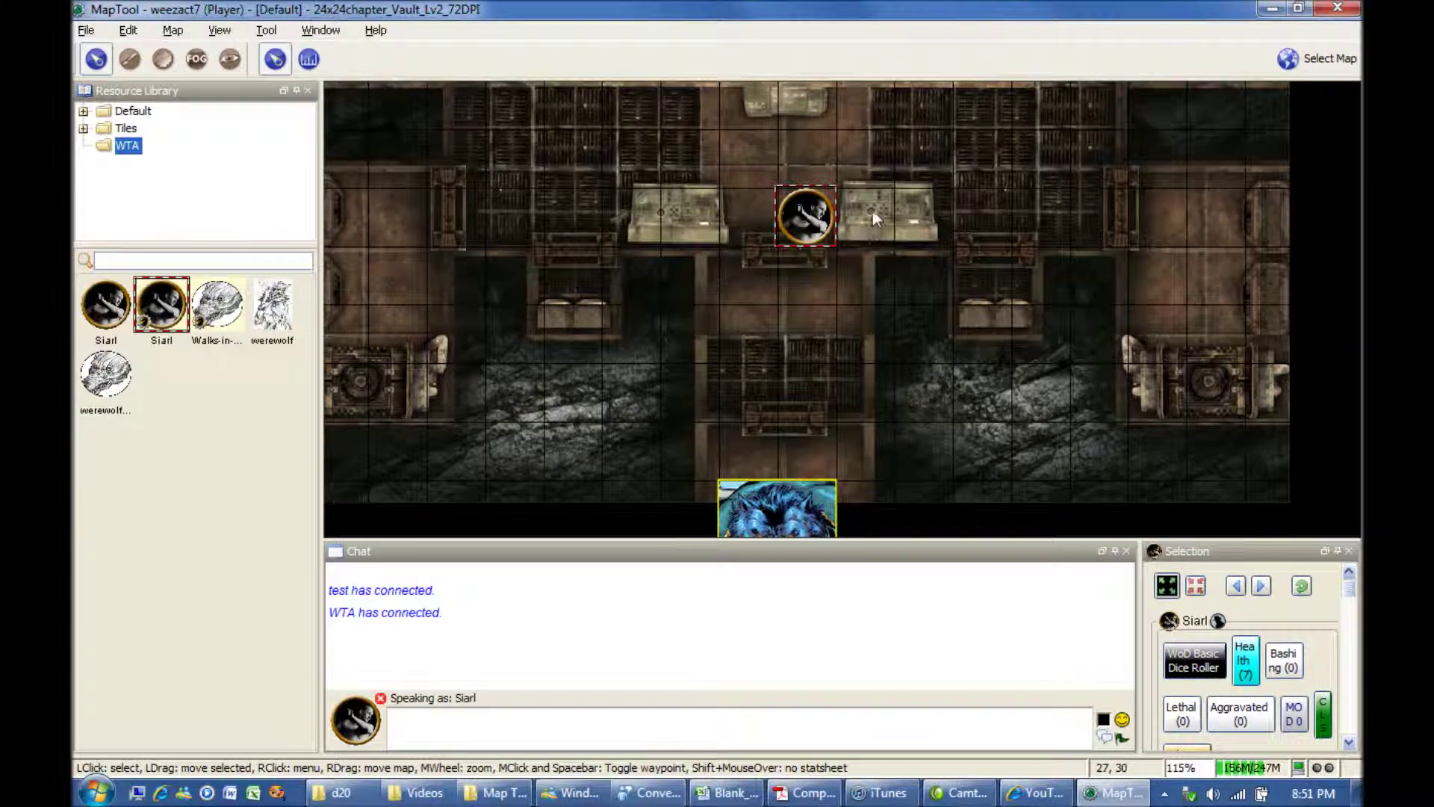
- Examine the vault map from farther out and close up around the Siarl token, and check the available grid line widths
drag(872, 210, 847, 329)
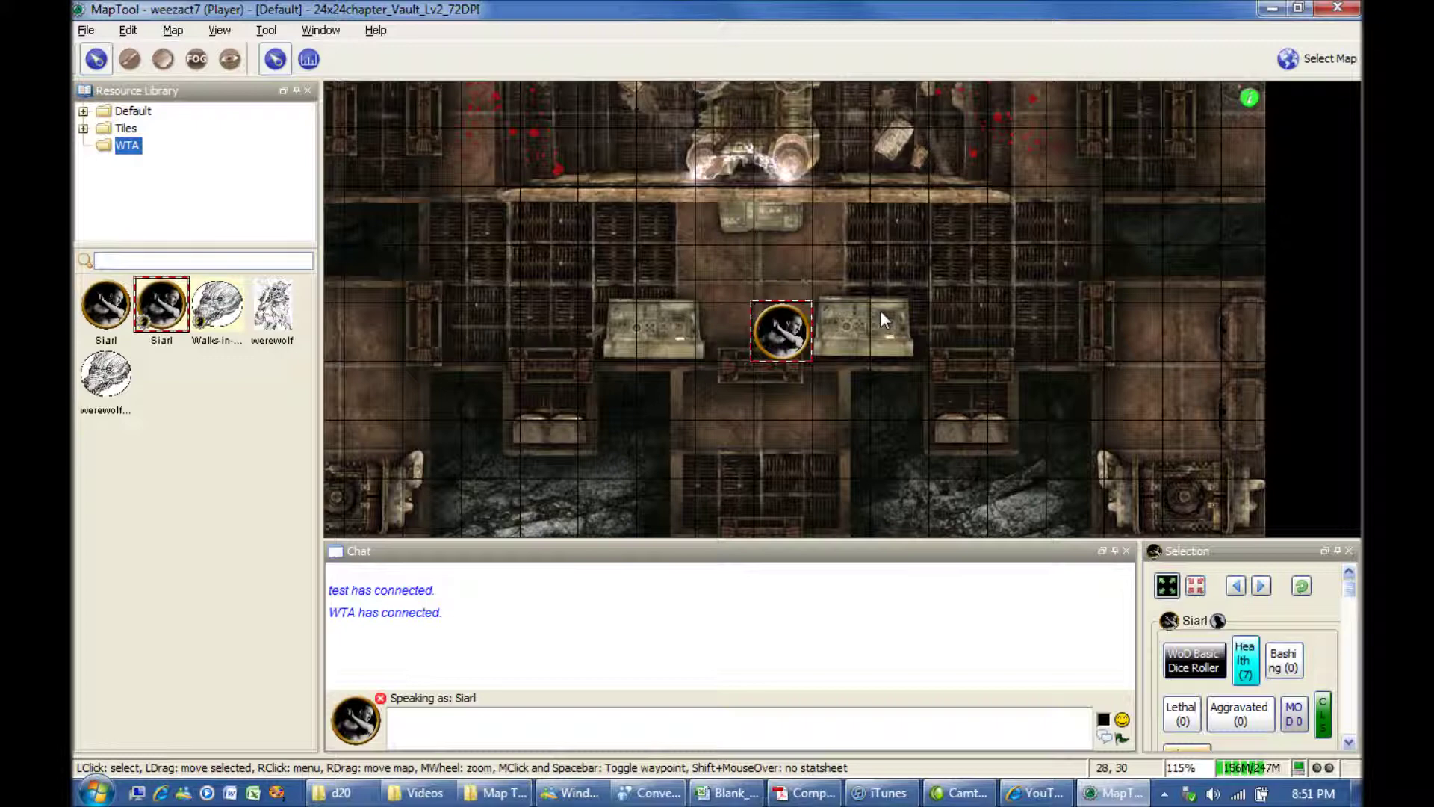
scroll(874, 295, down, 15)
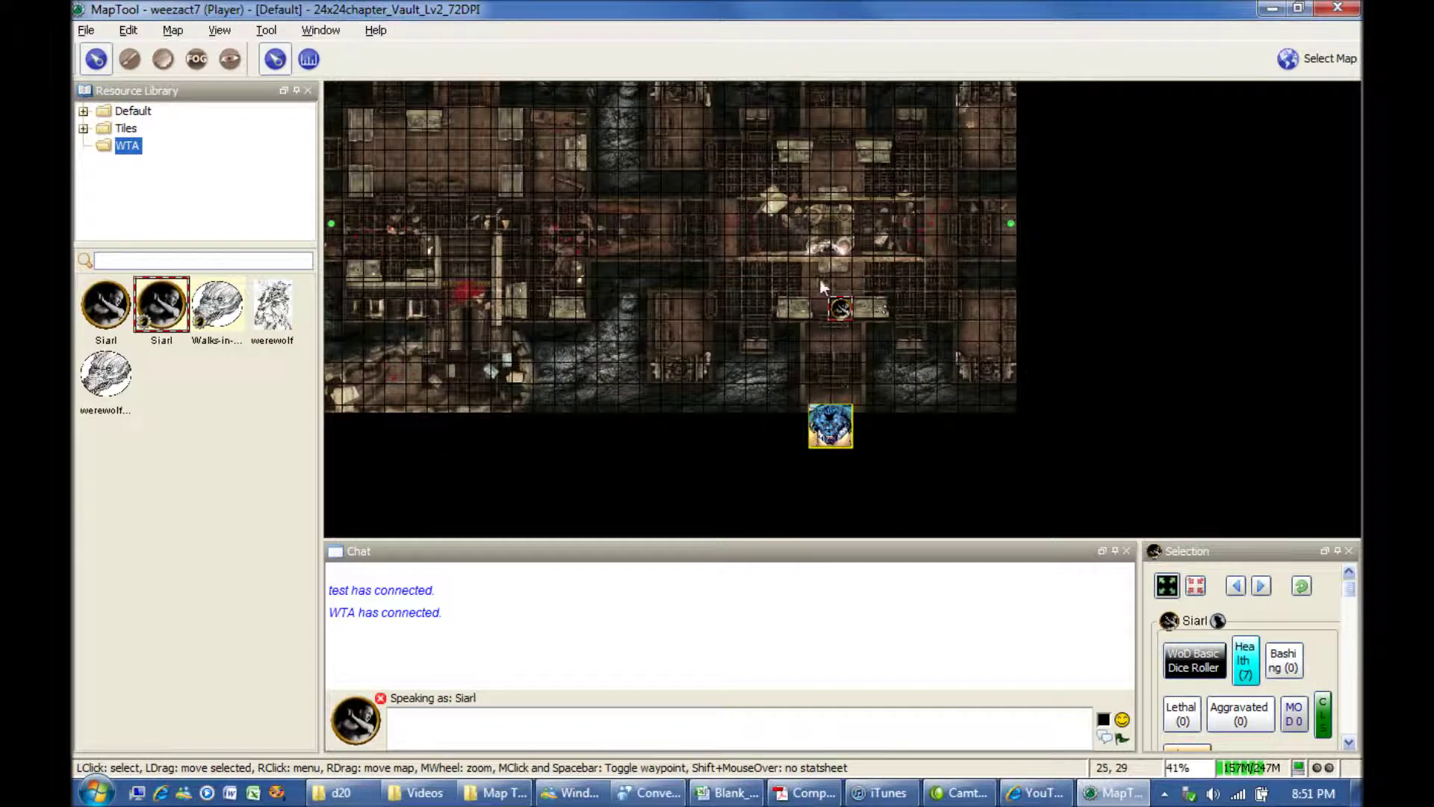
drag(722, 220, 715, 410)
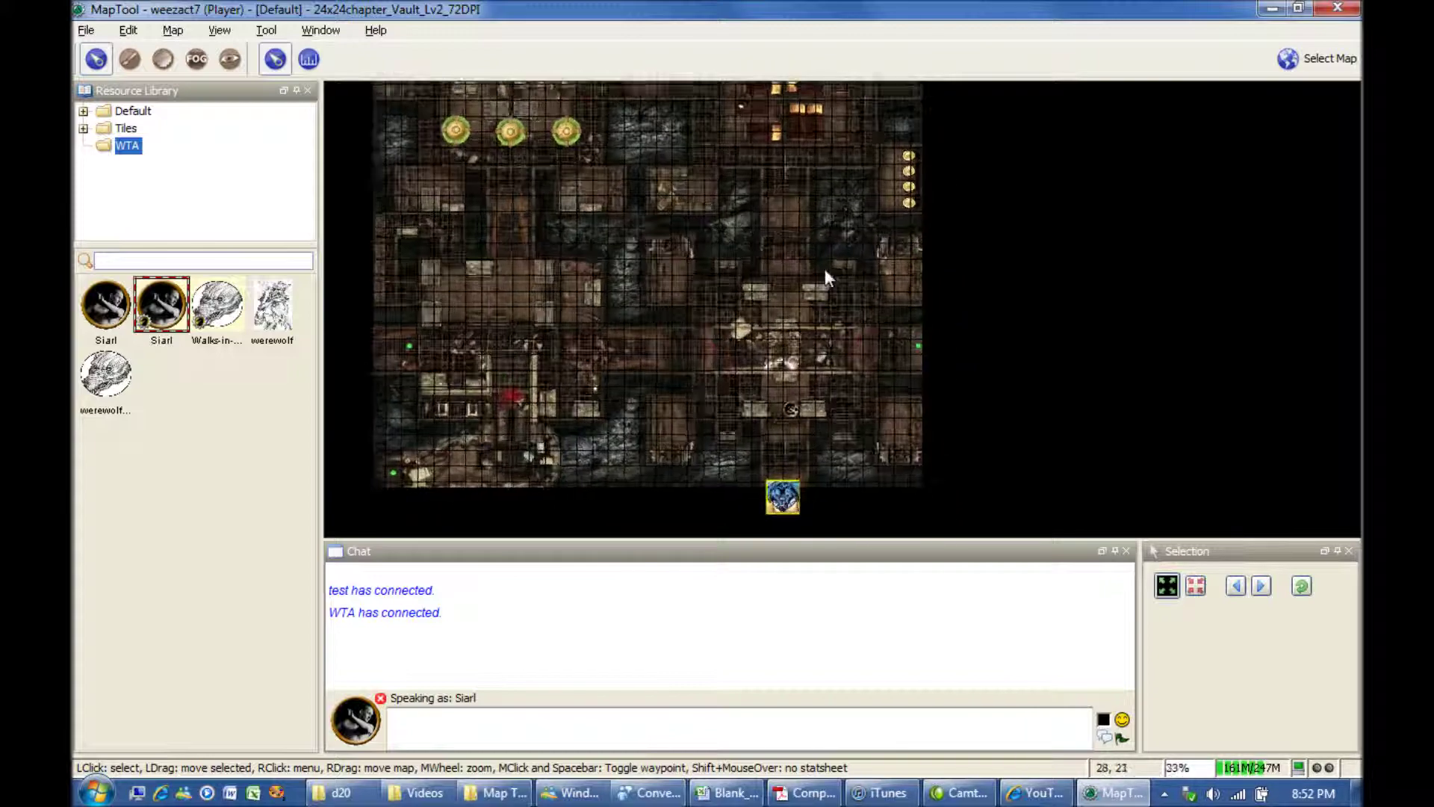
scroll(813, 299, up, 12)
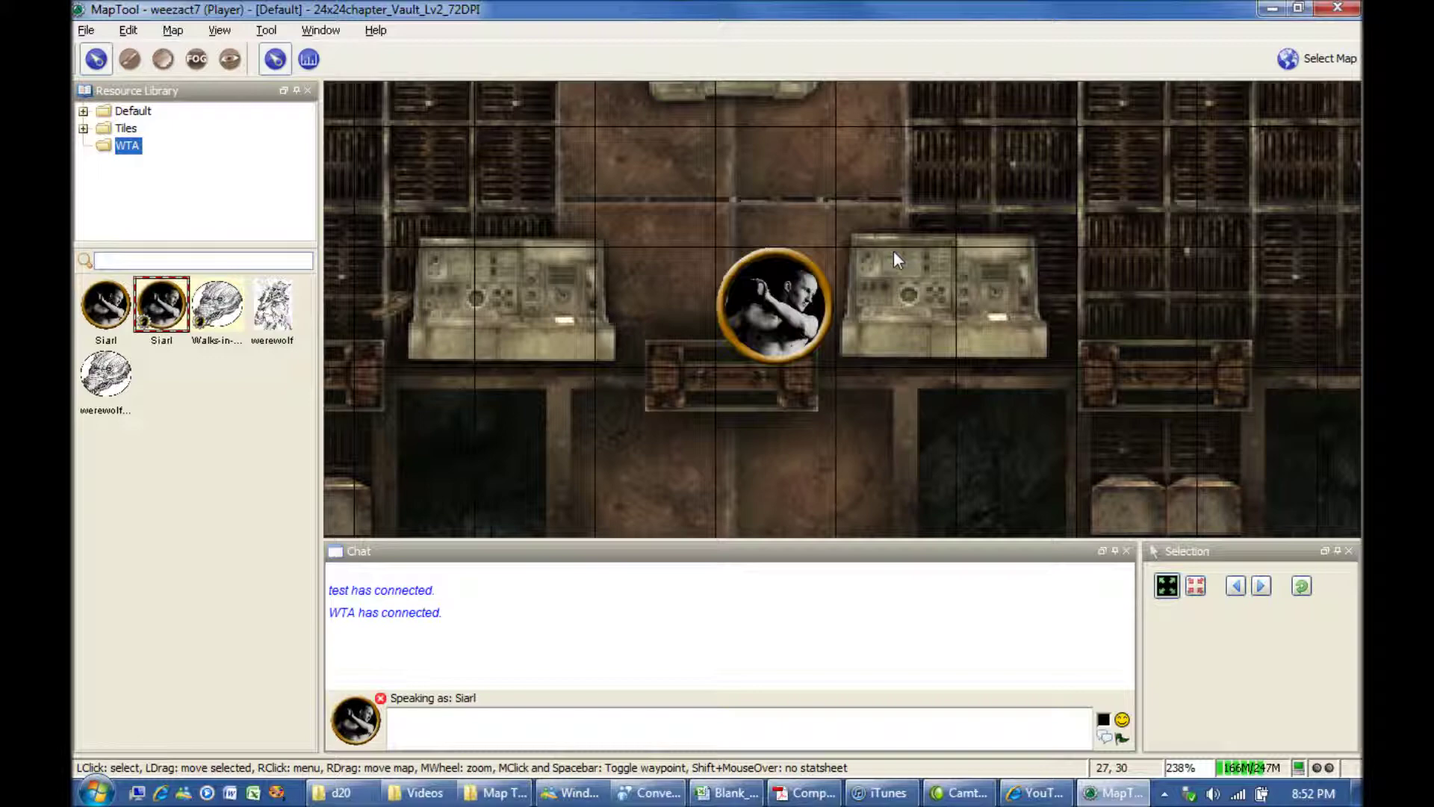
scroll(927, 278, down, 7)
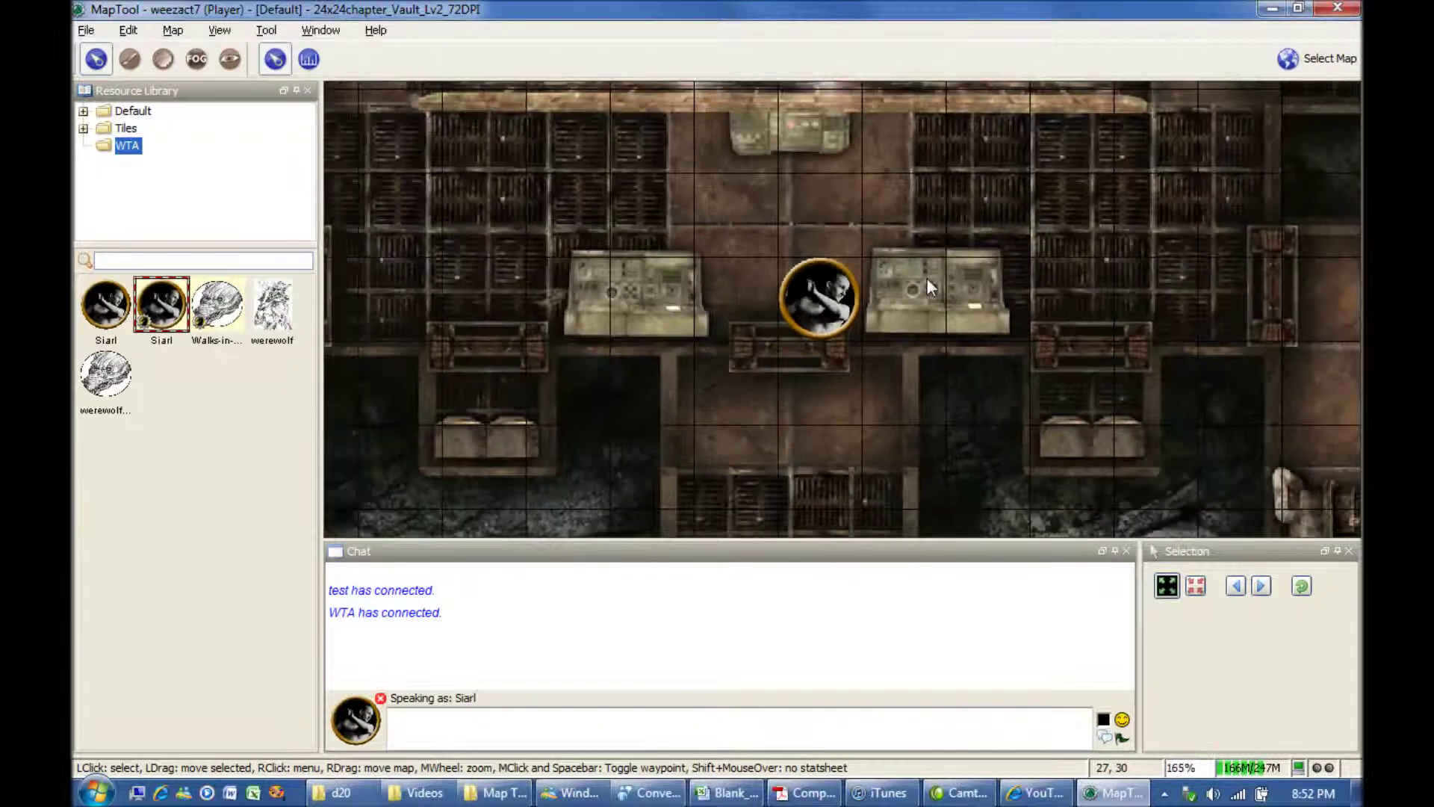
drag(950, 271, 912, 312)
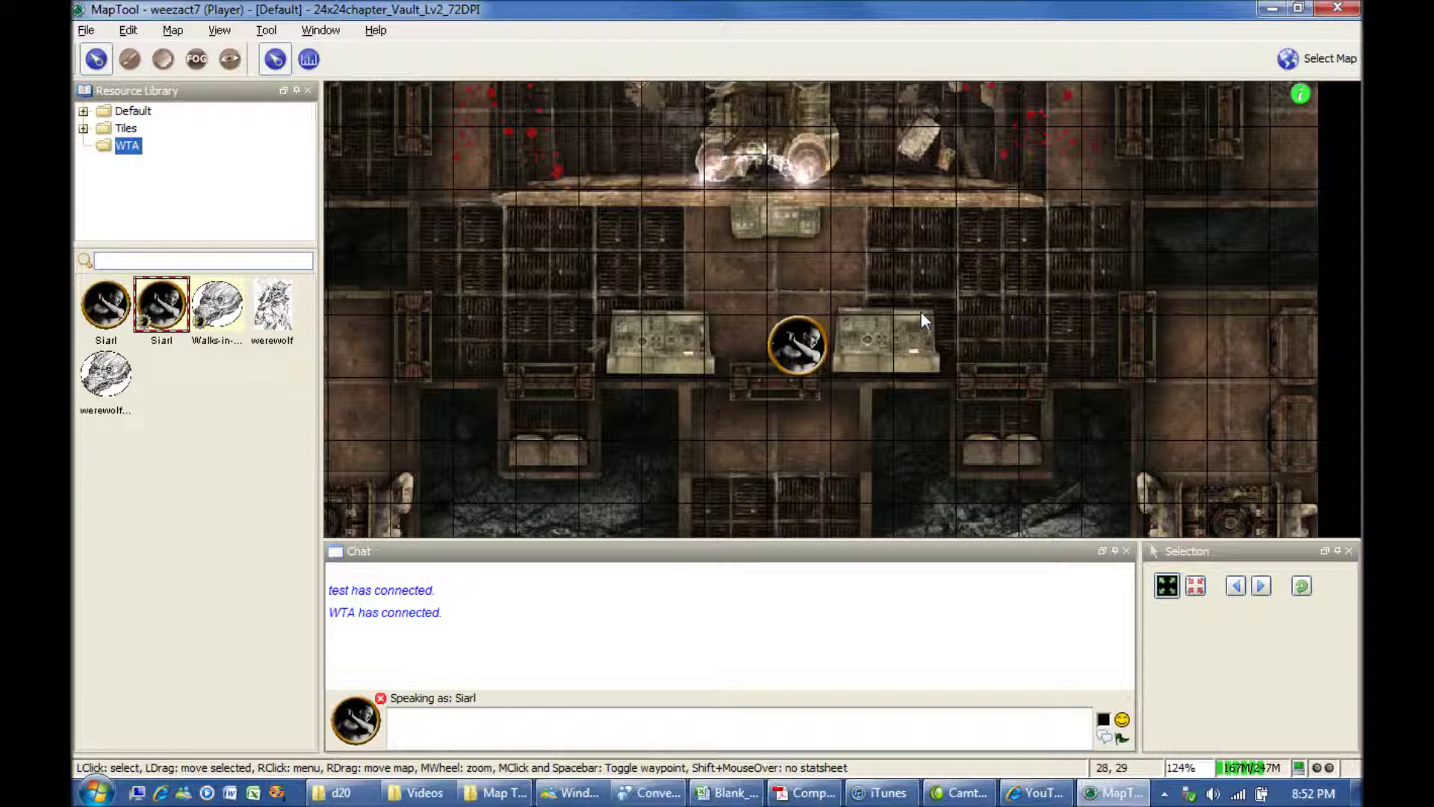
click(266, 30)
mouse_move(220, 30)
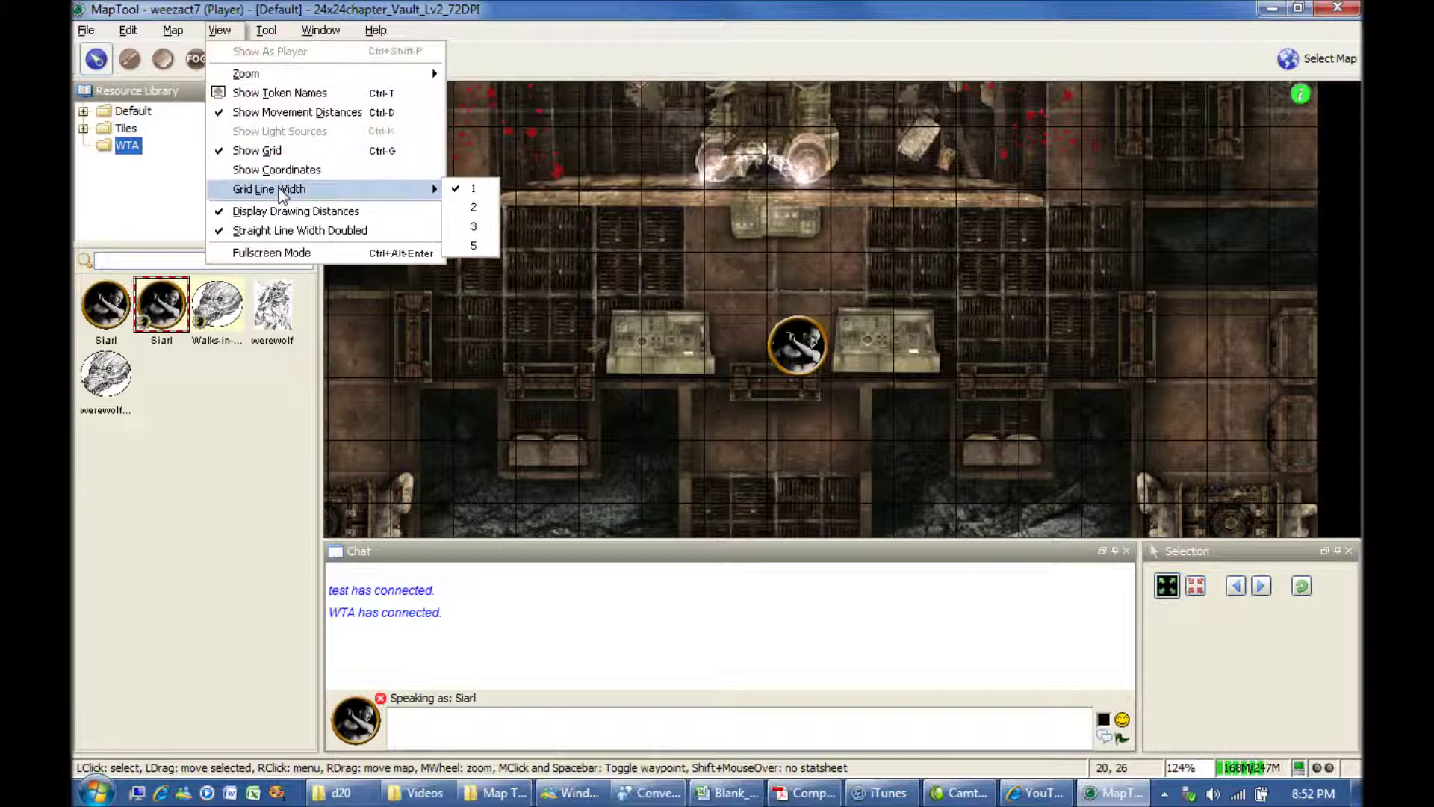
click(1081, 336)
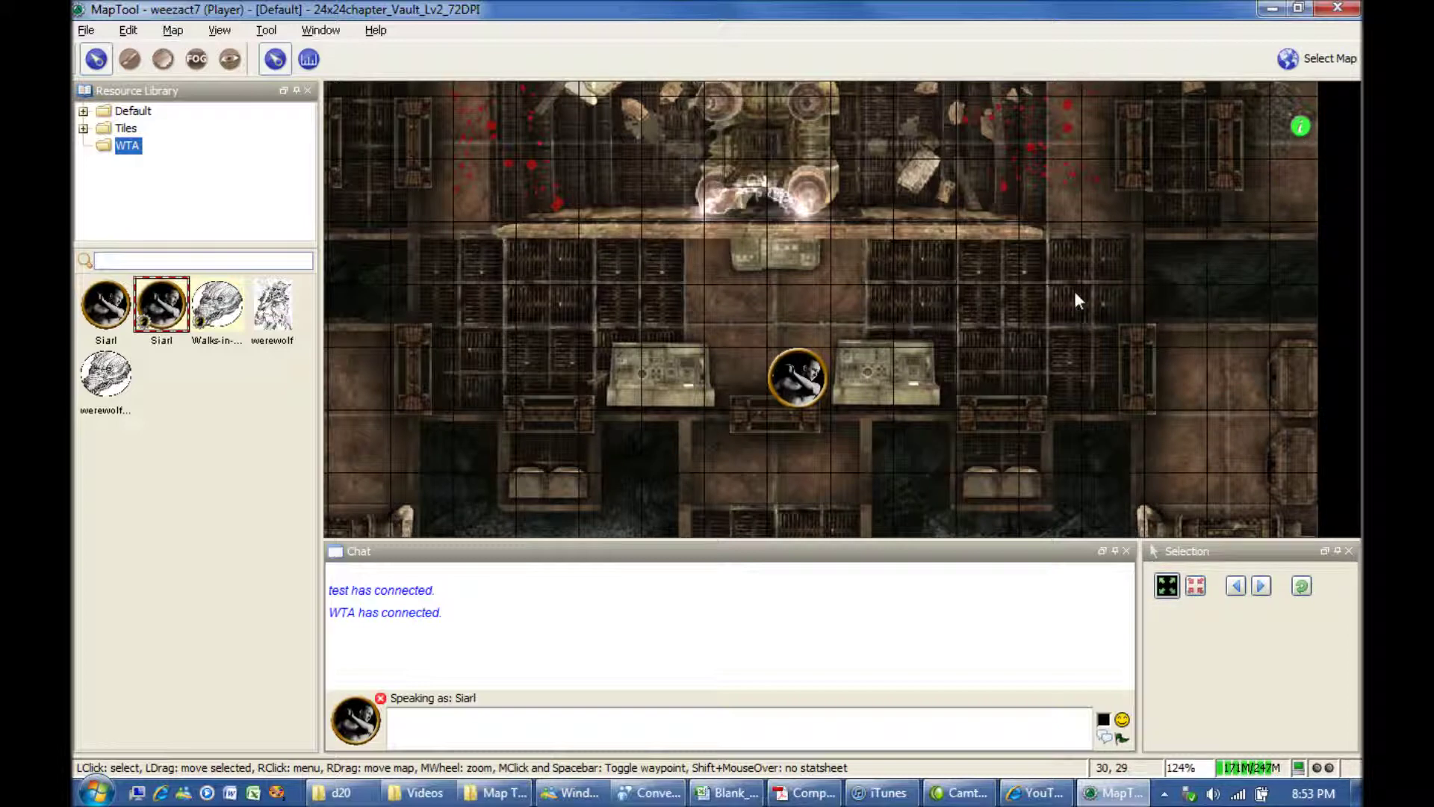
- Set the facing of the Siarl token to north
drag(947, 286, 988, 230)
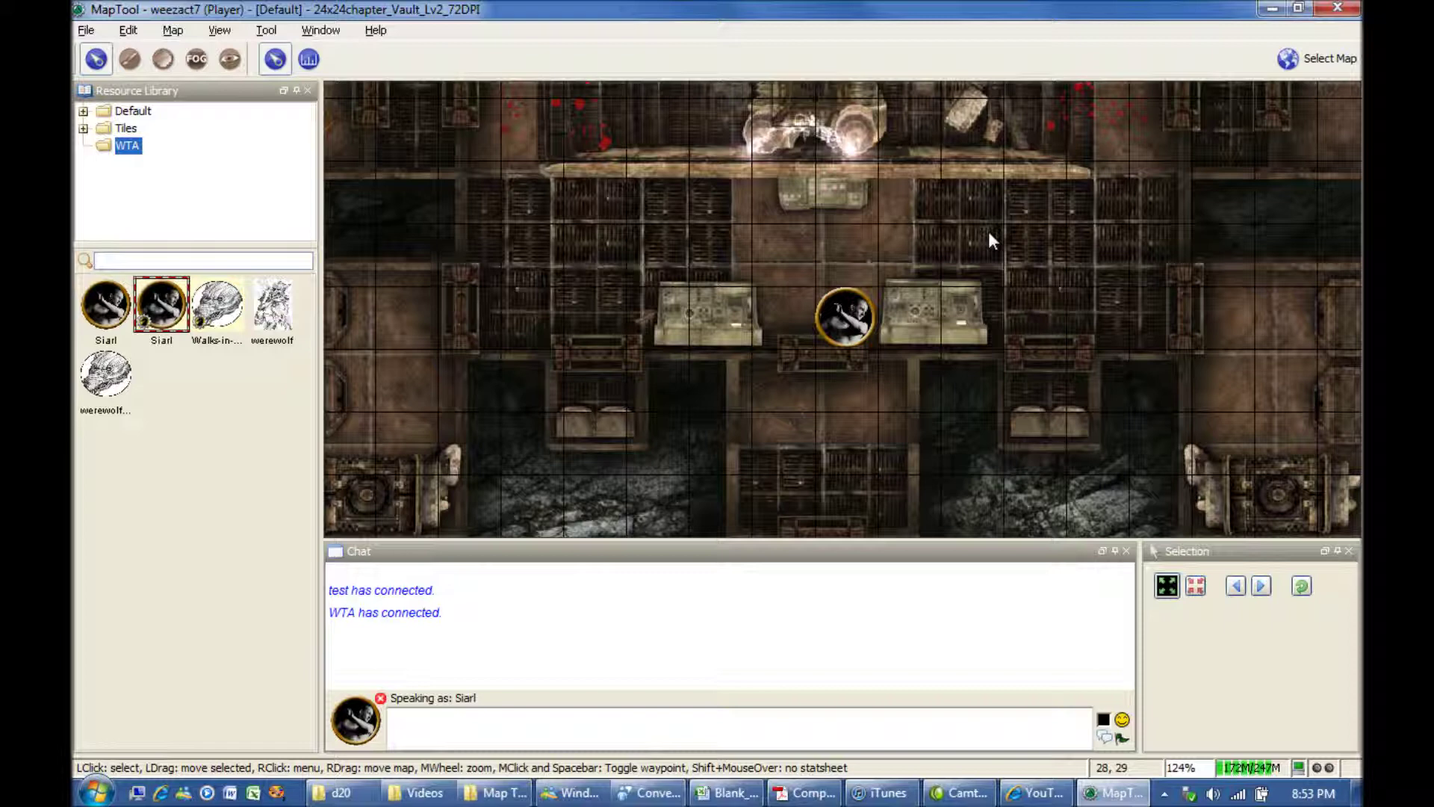
click(838, 310)
right_click(845, 323)
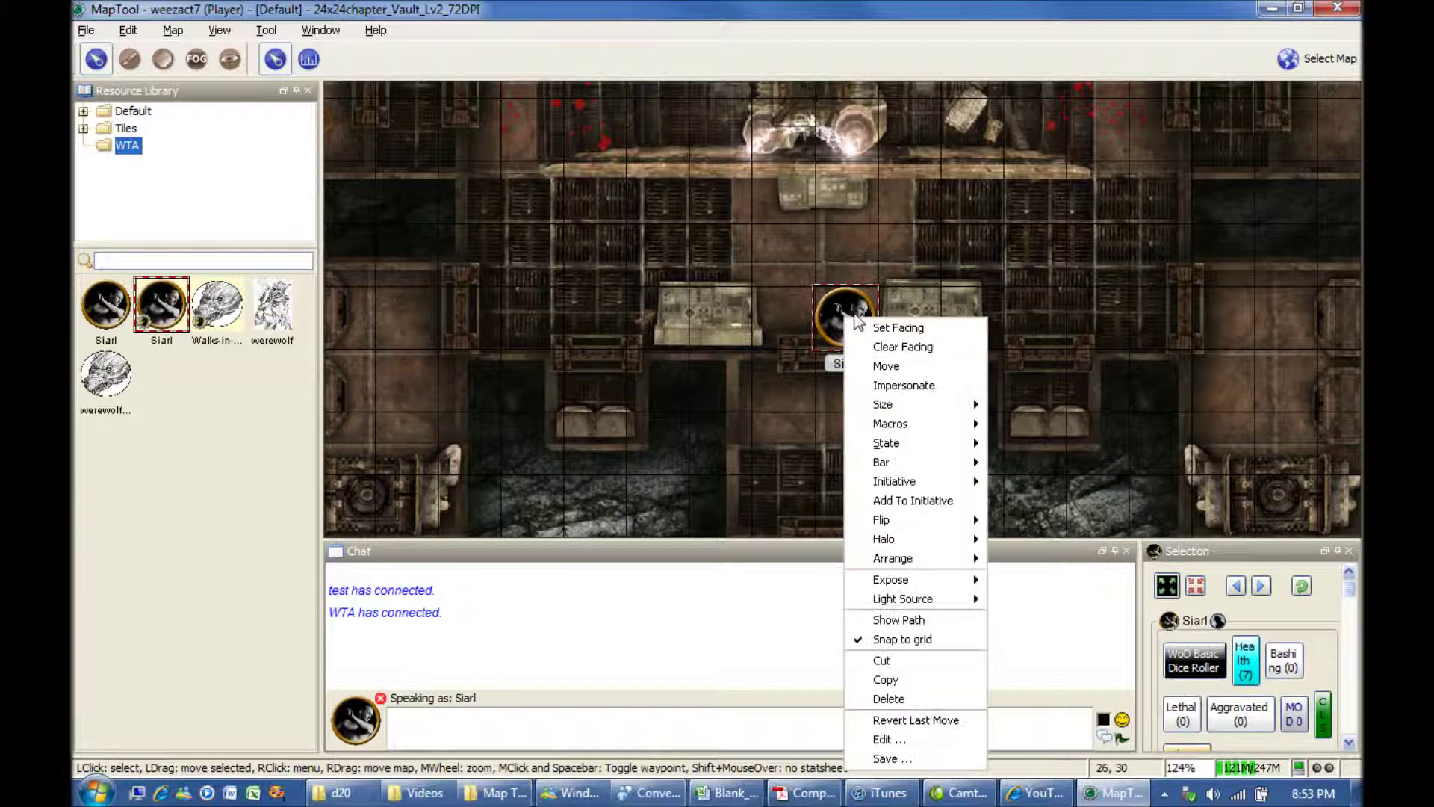
click(860, 327)
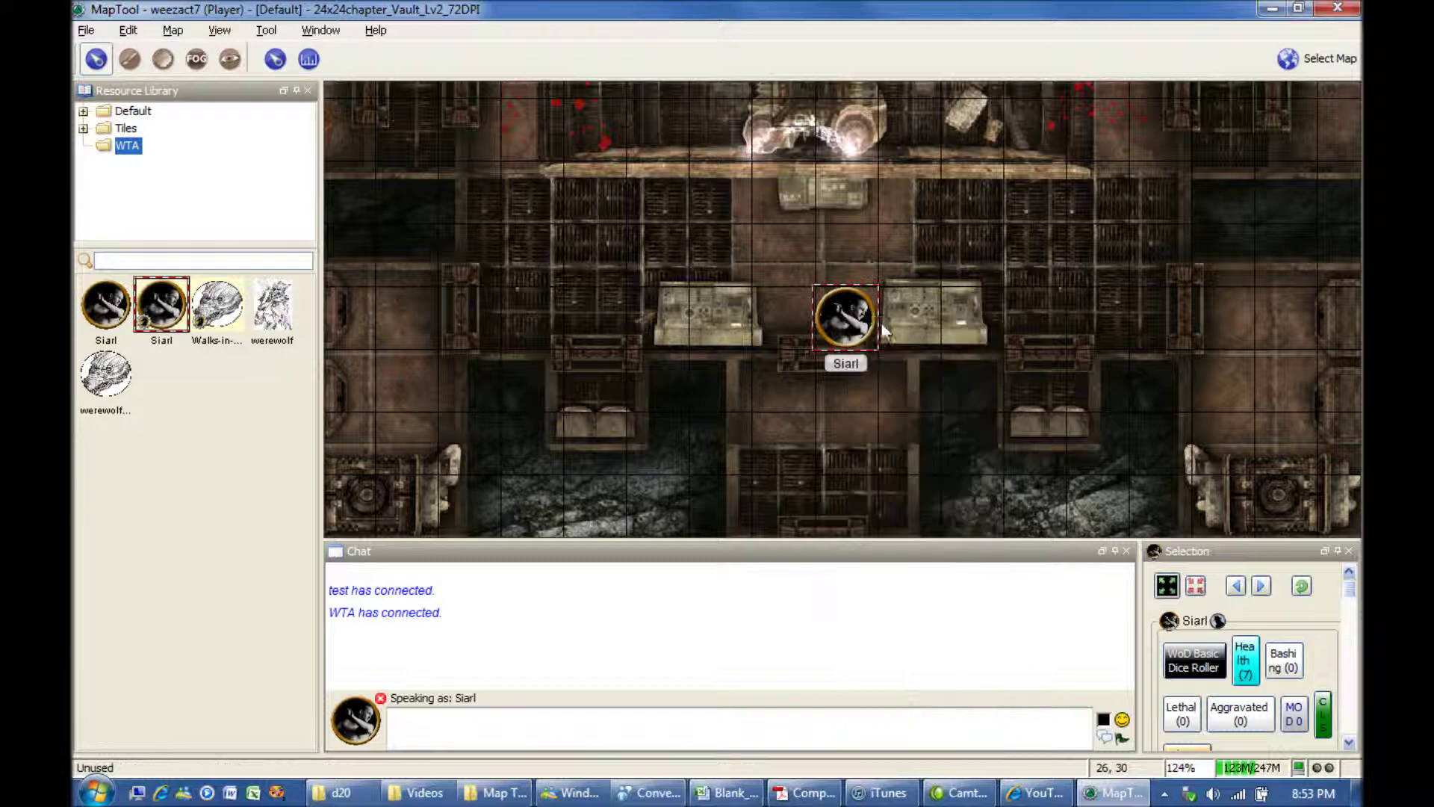
click(820, 271)
click(834, 303)
right_click(849, 326)
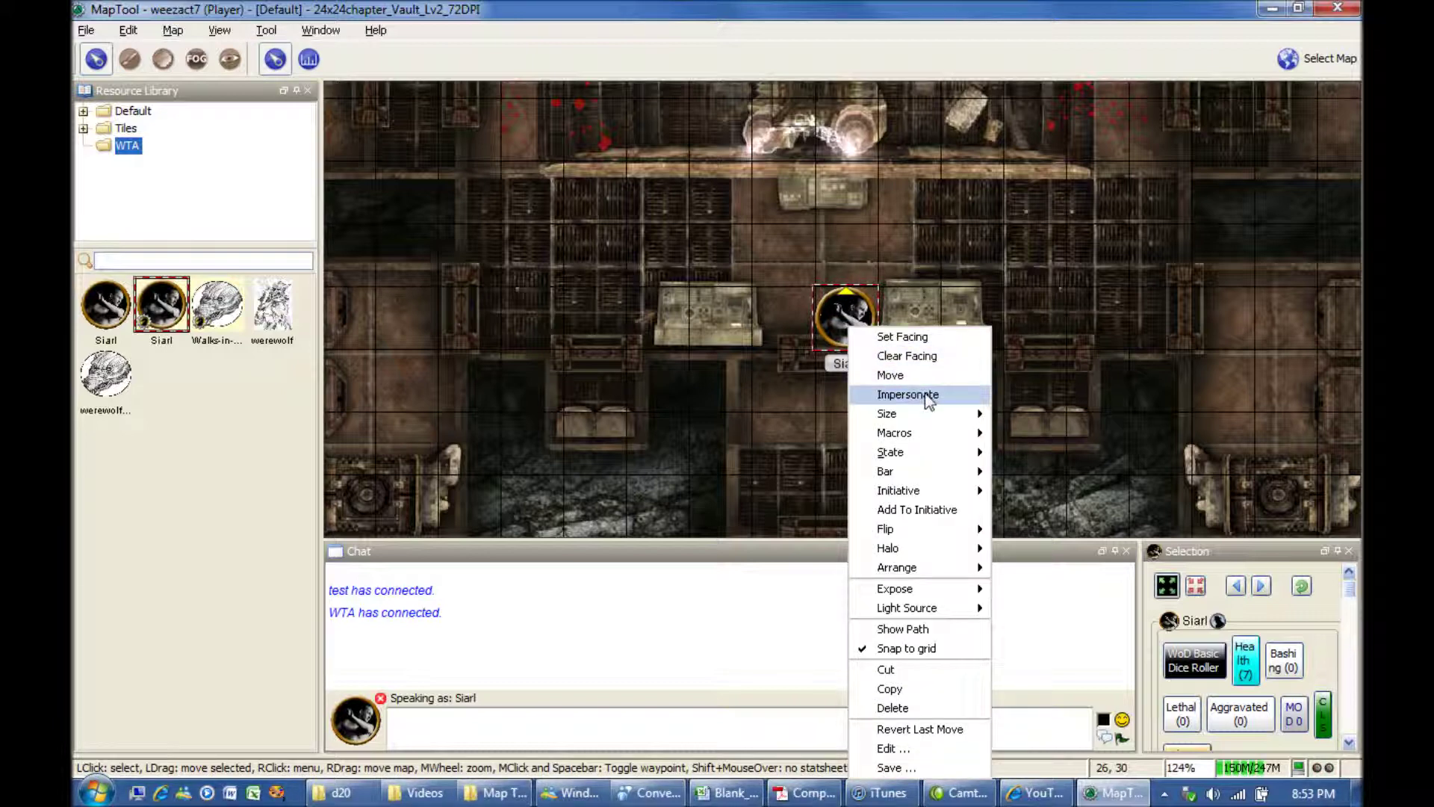
mouse_move(926, 412)
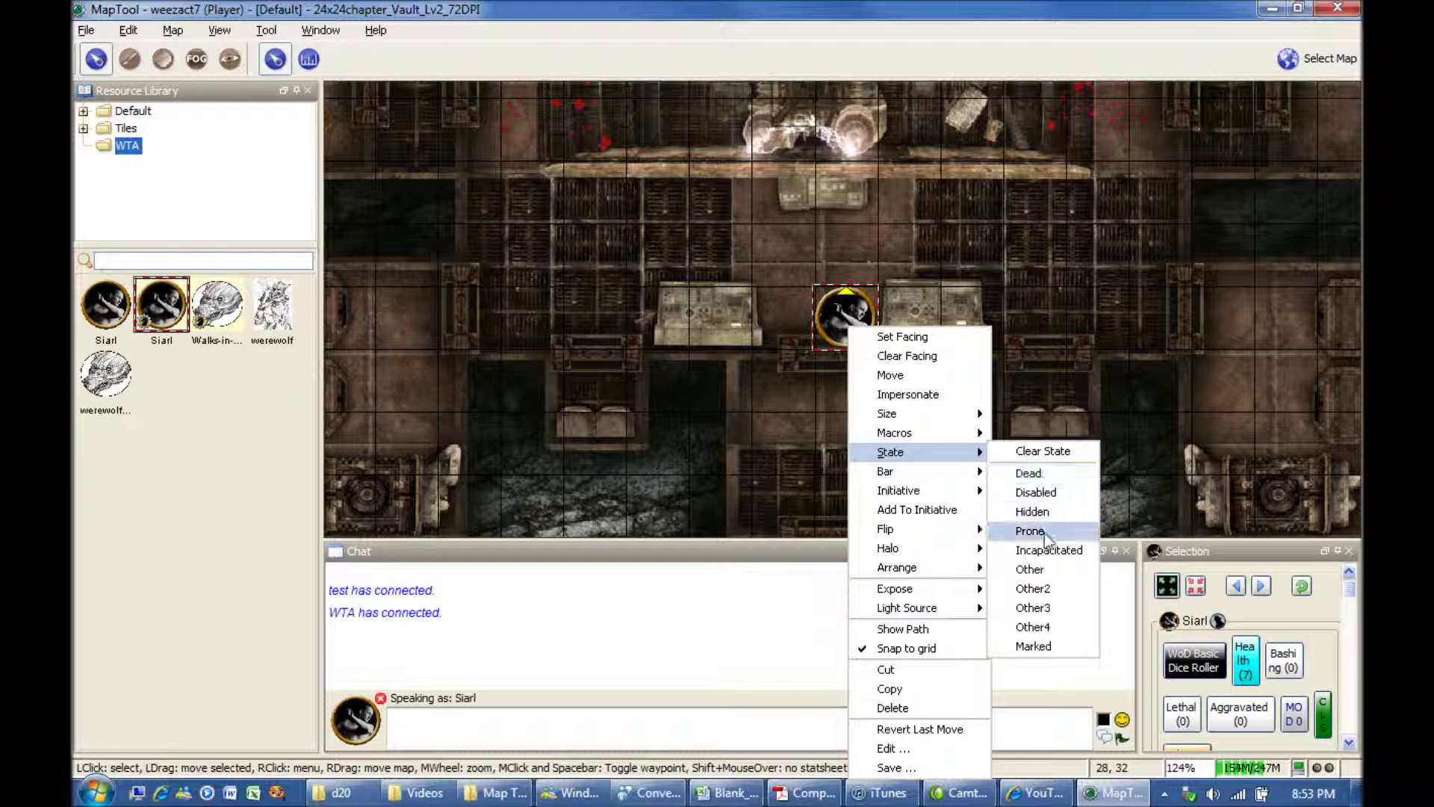
mouse_move(955, 472)
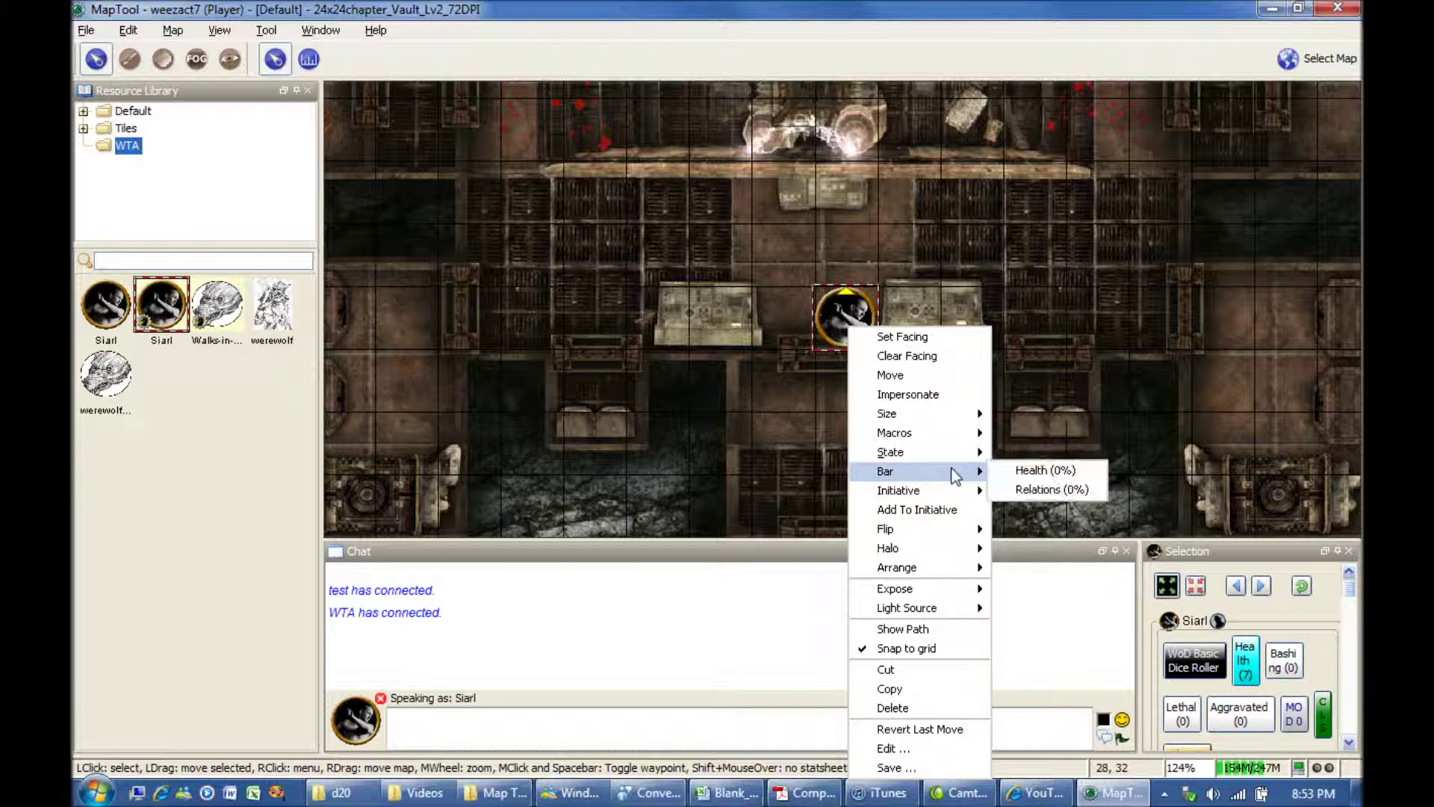
click(1028, 479)
click(603, 403)
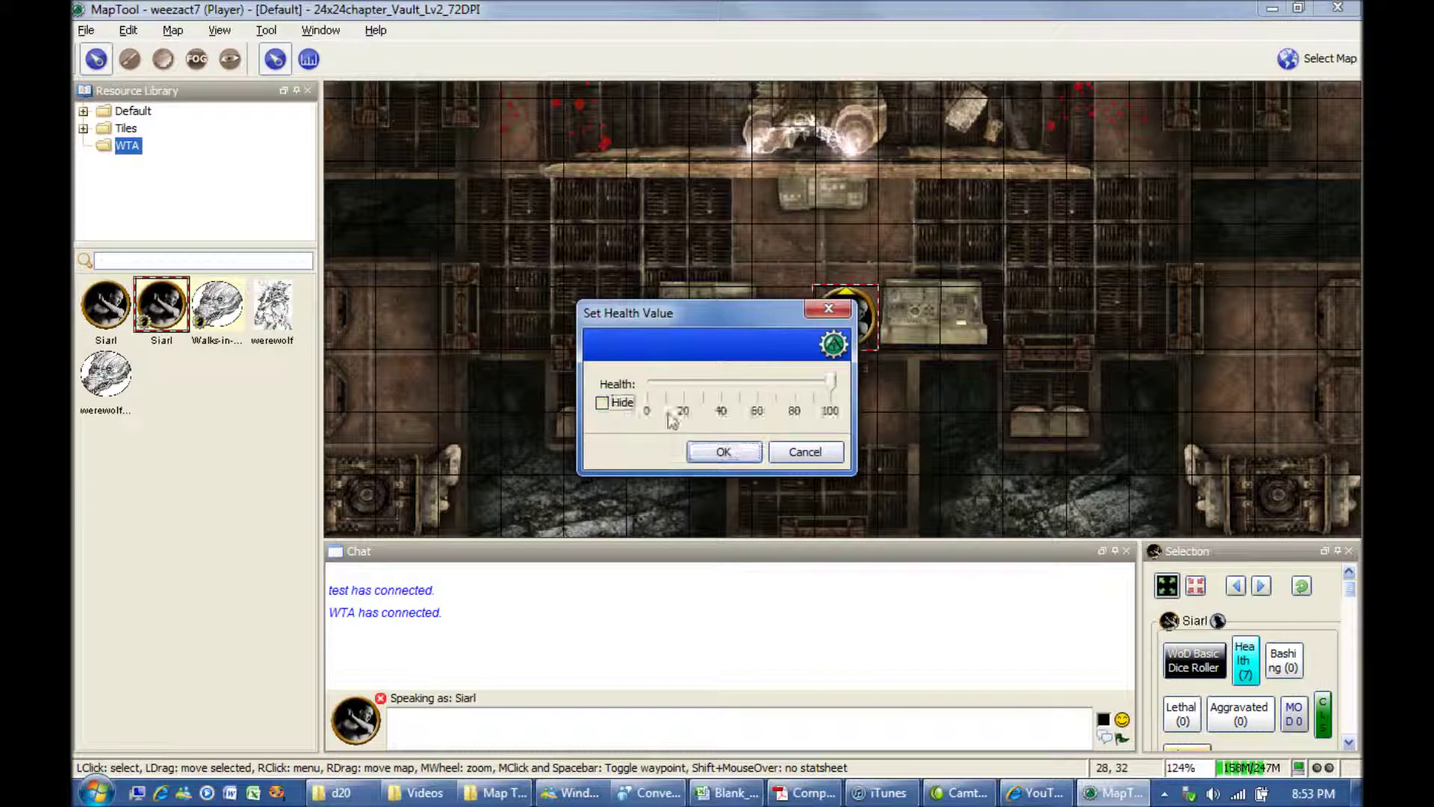
drag(825, 382, 830, 383)
click(793, 455)
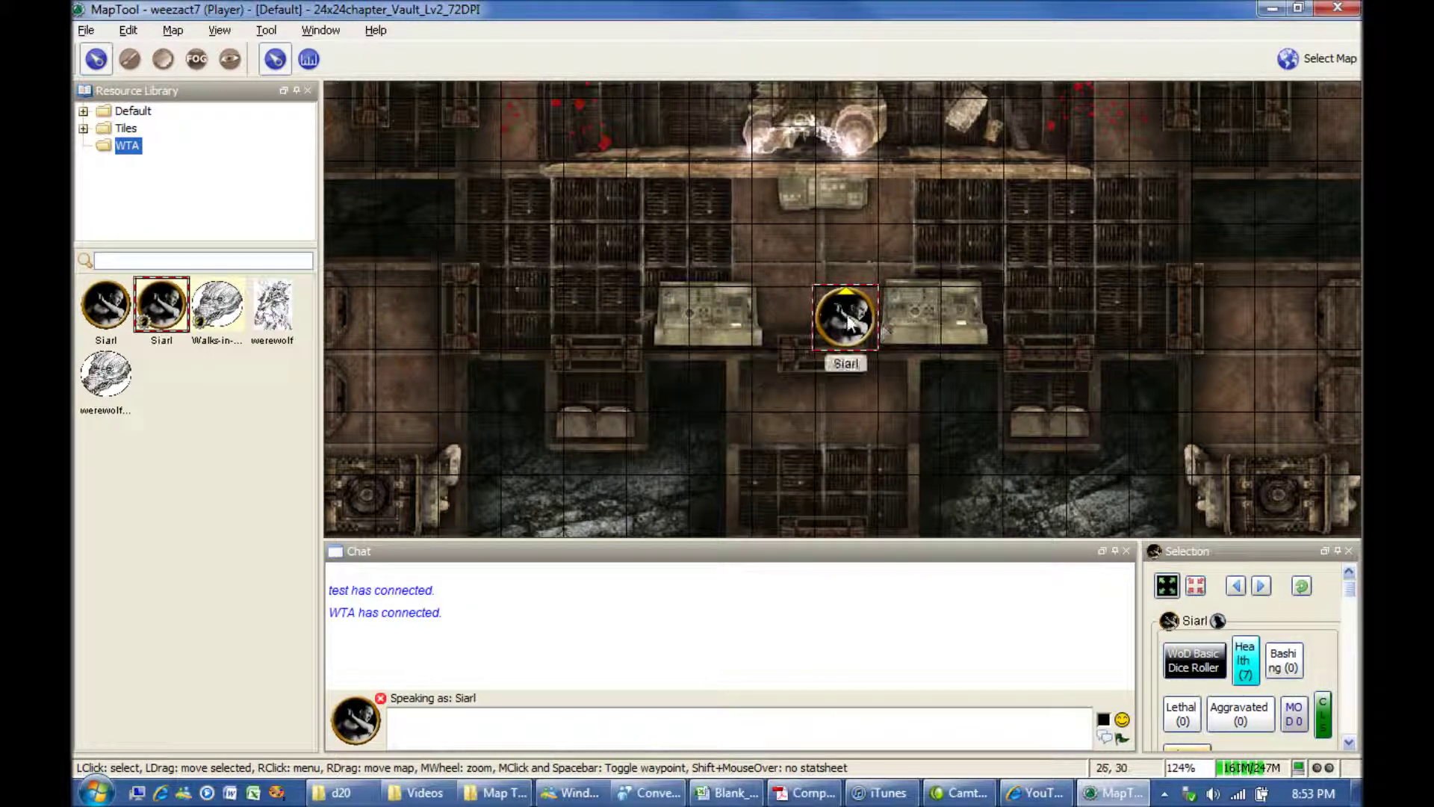
- Show the health bar on the Siarl token with its value at 100
right_click(849, 318)
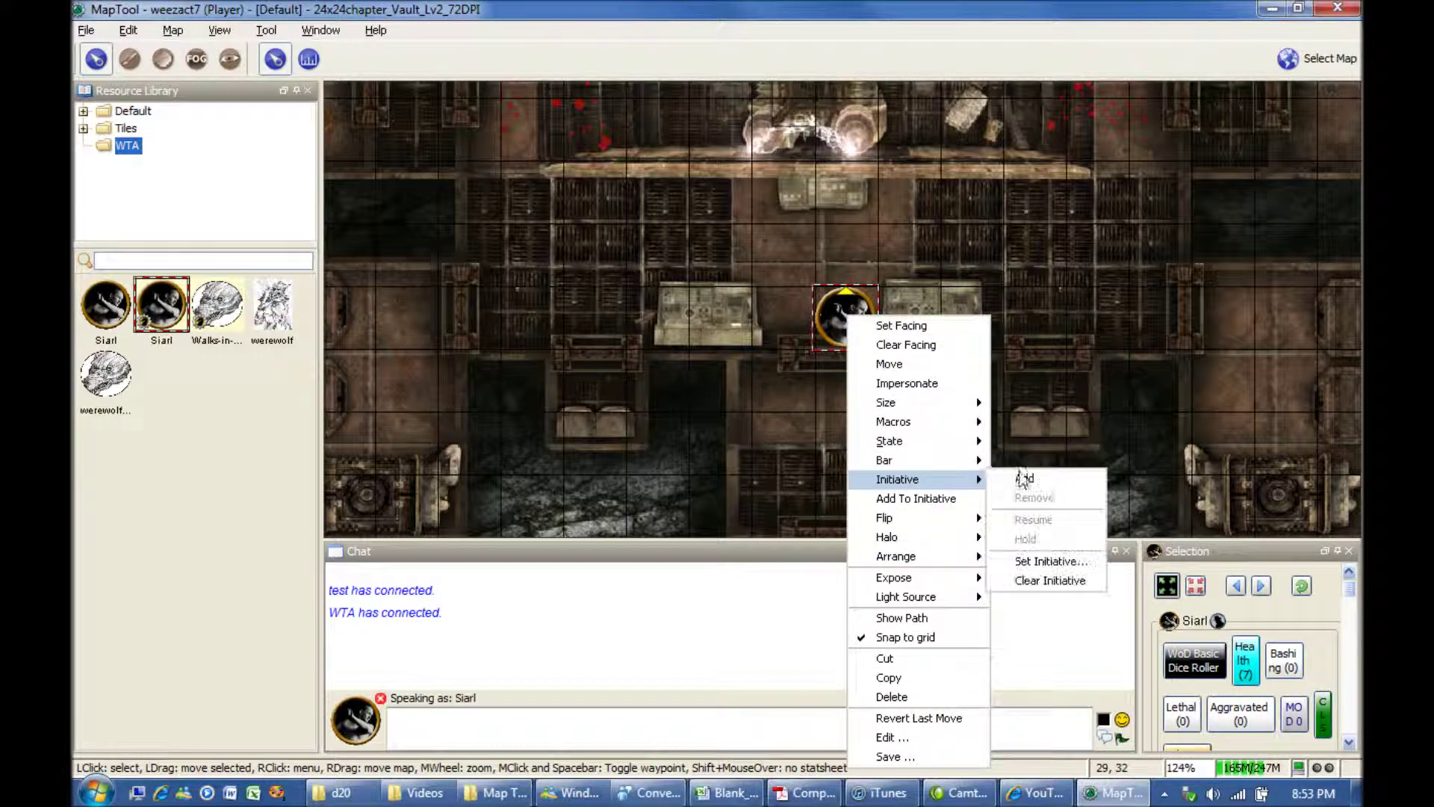
click(1042, 459)
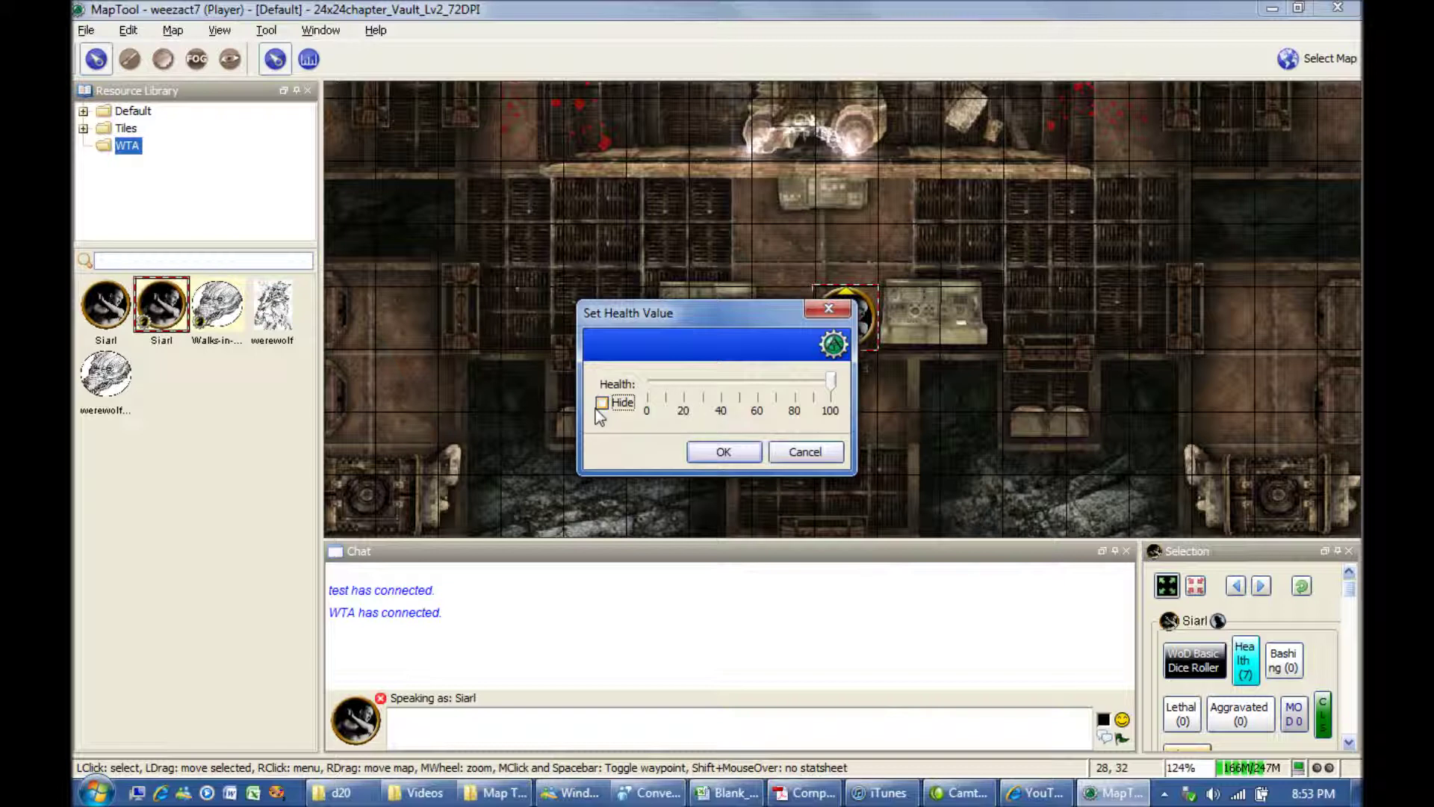
click(721, 452)
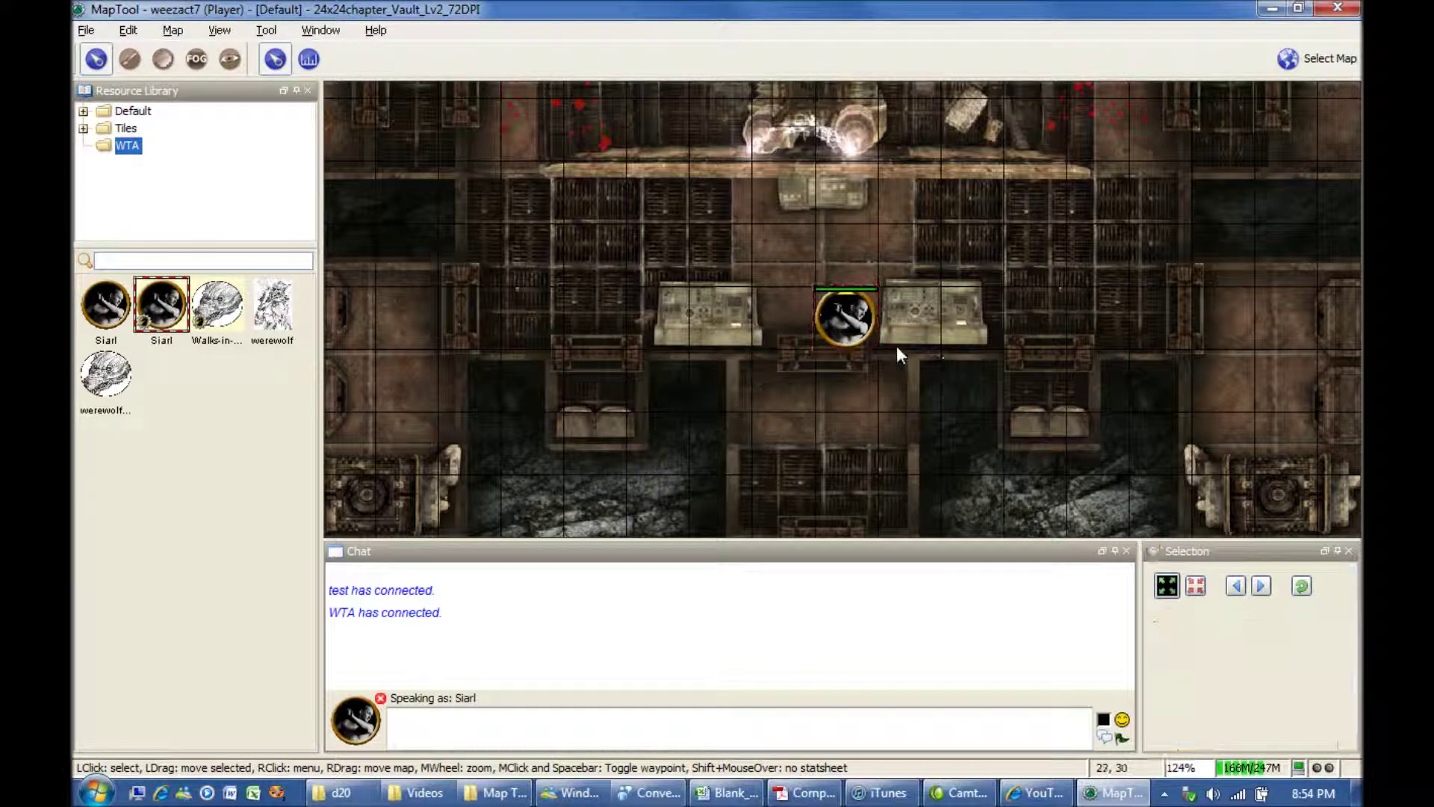
- Give the Siarl token a red halo
right_click(868, 330)
mouse_move(918, 490)
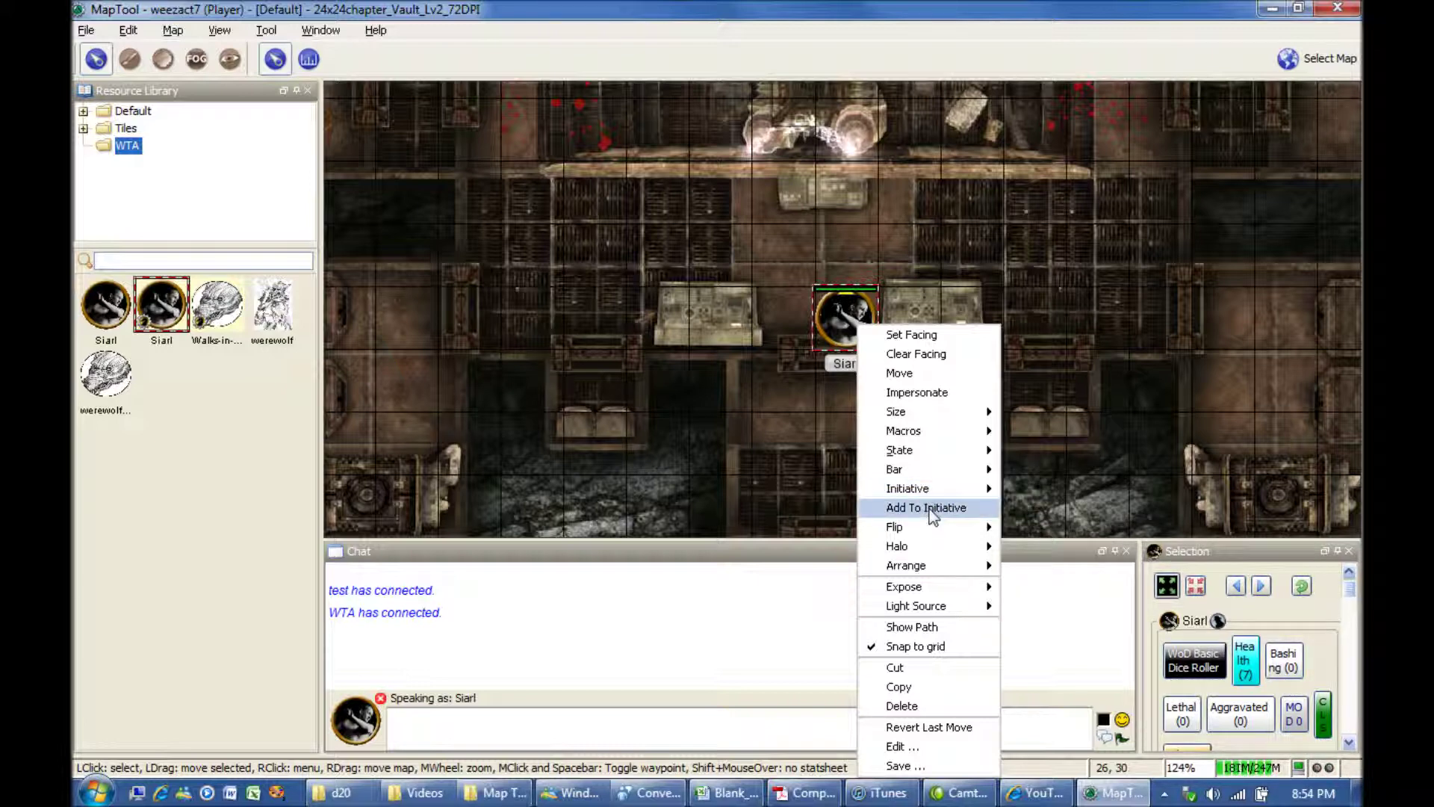
mouse_move(930, 530)
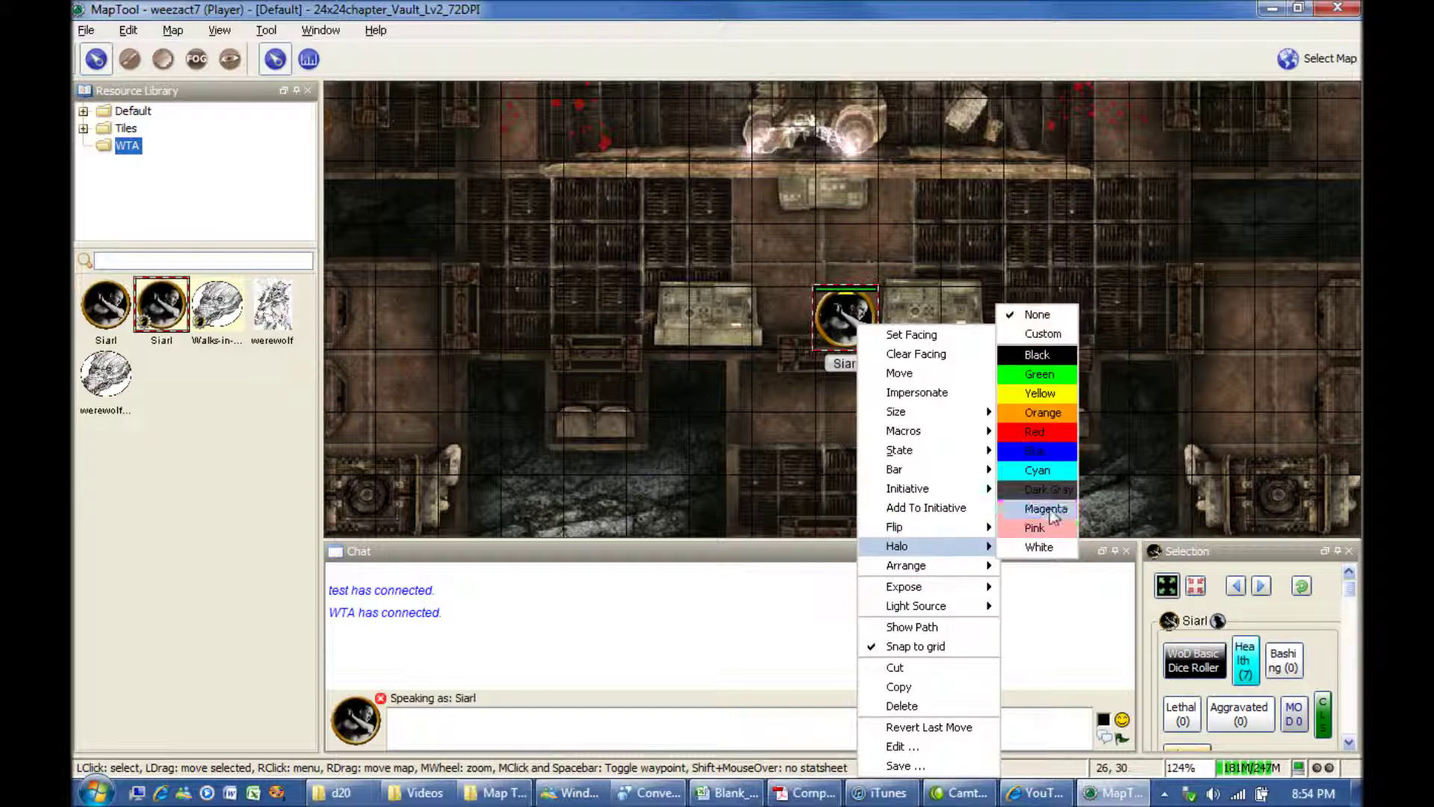
click(1035, 433)
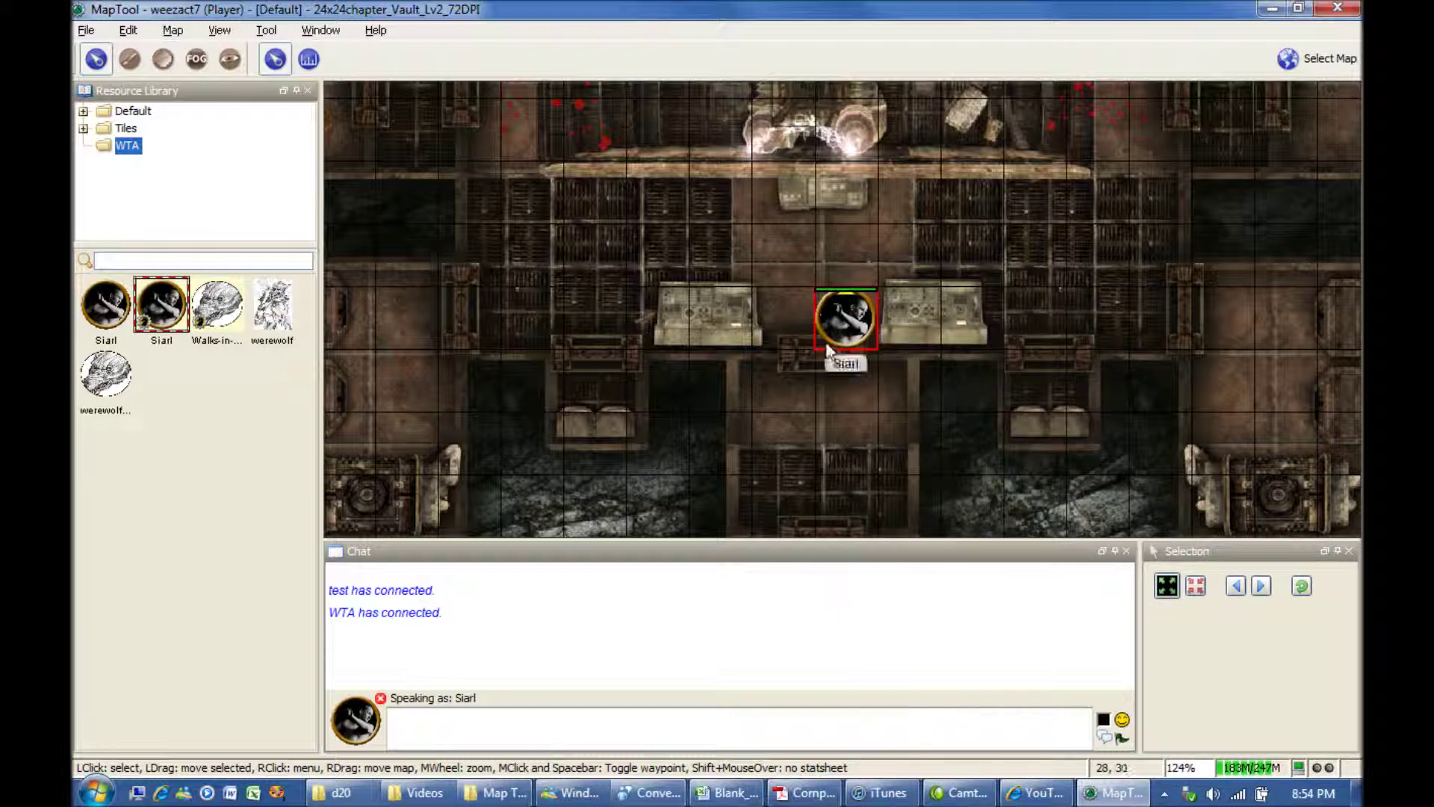
- Expose the visible area around the Siarl token
mouse_move(921, 563)
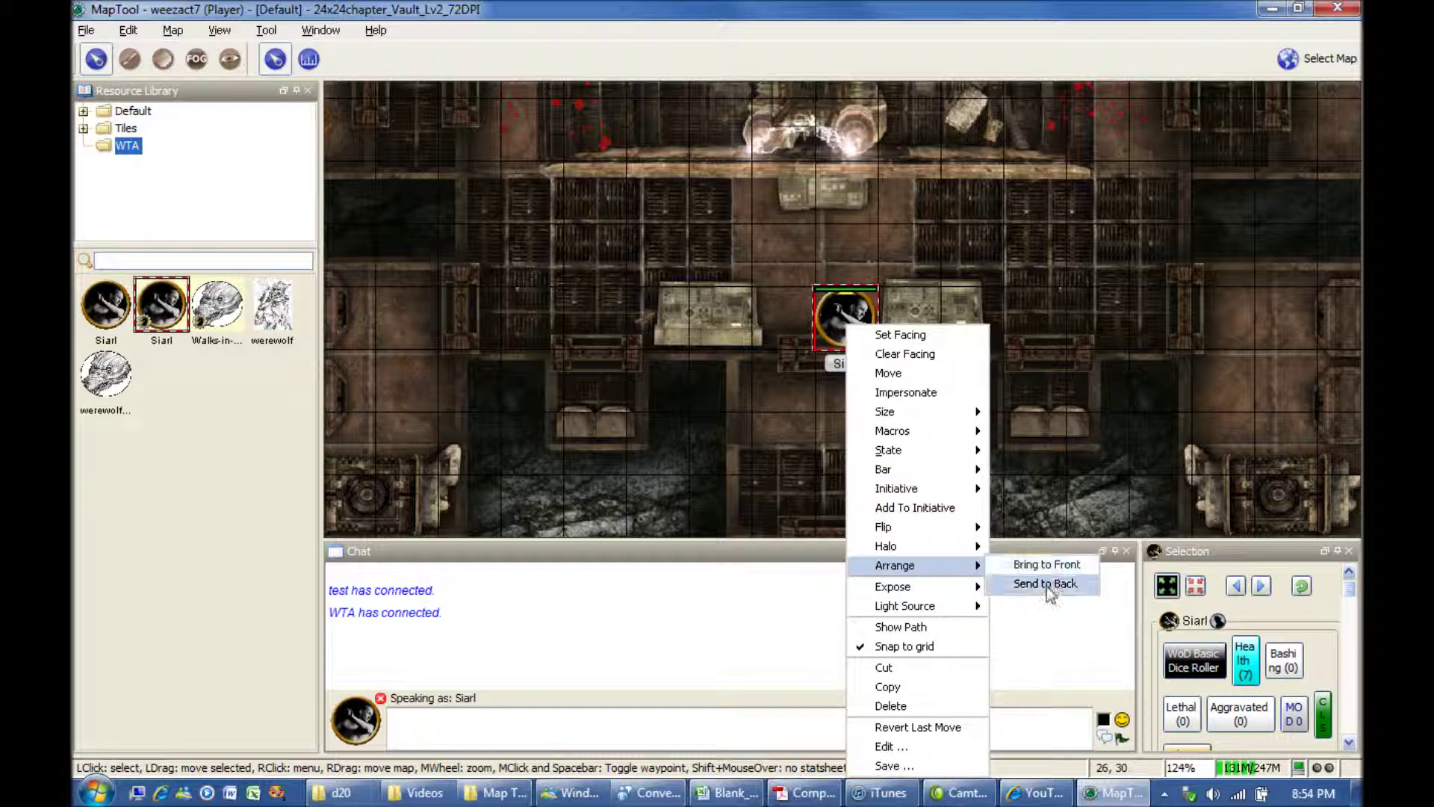
mouse_move(933, 587)
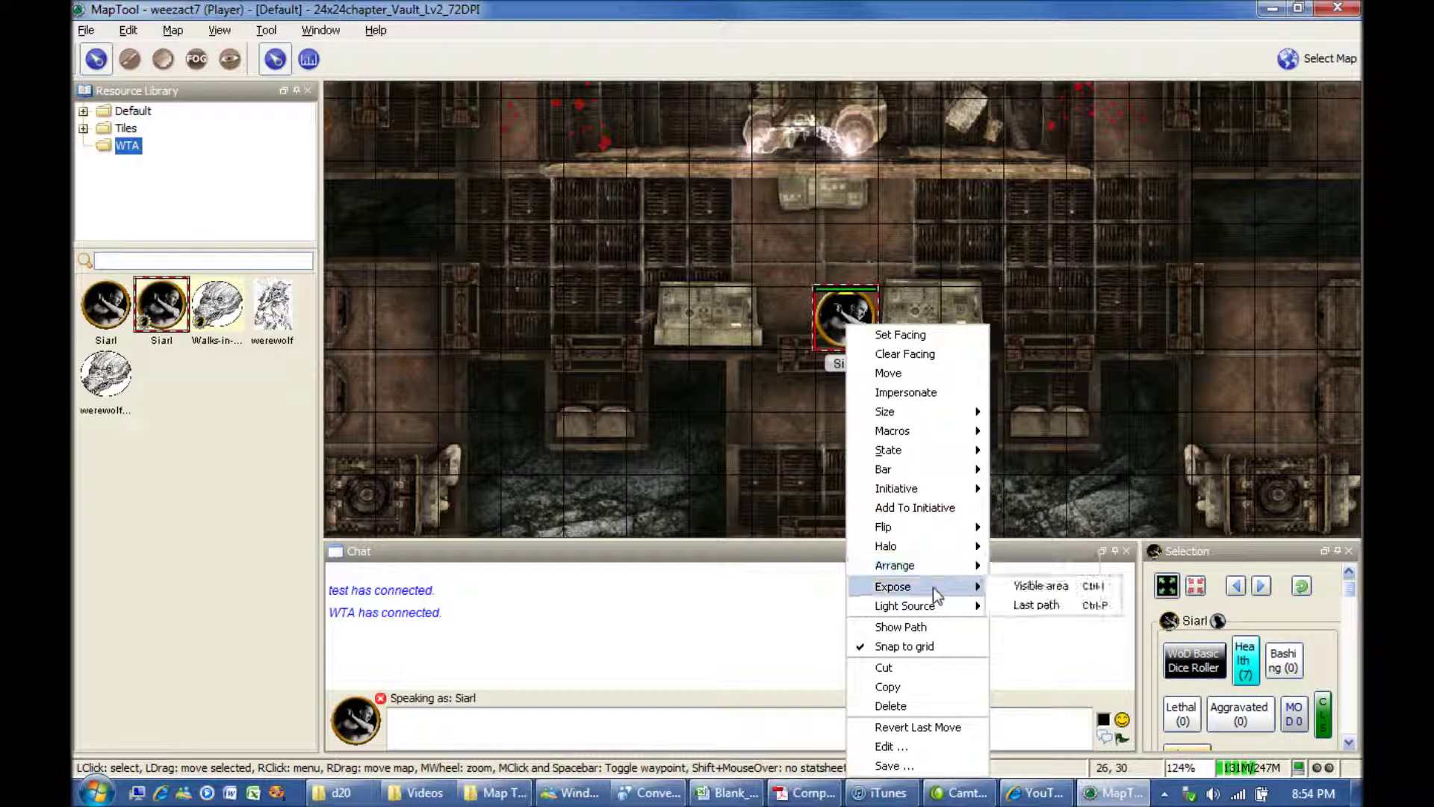
click(1017, 590)
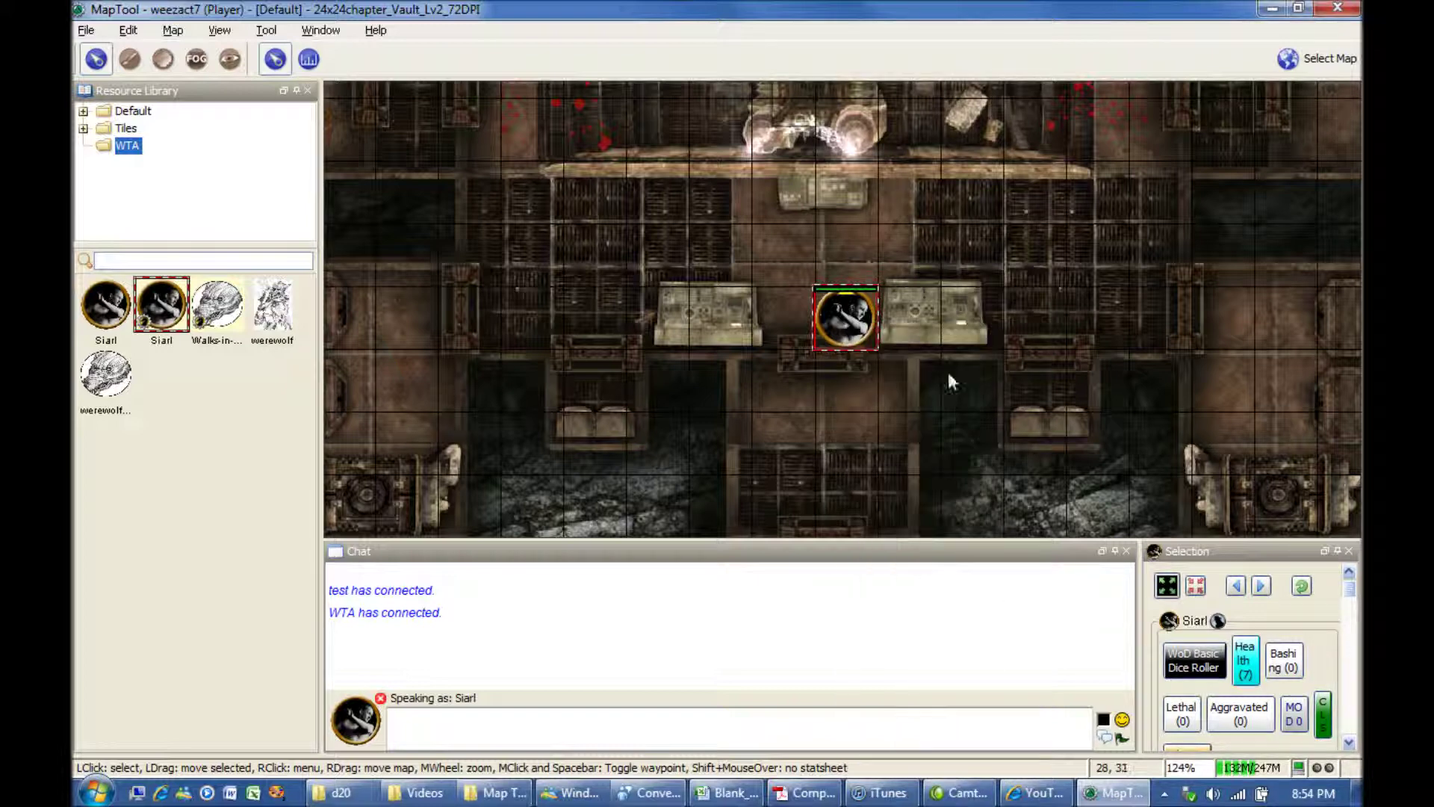
- Check the D20 light sources available for the Siarl token and turn on the display of its movement path
right_click(852, 320)
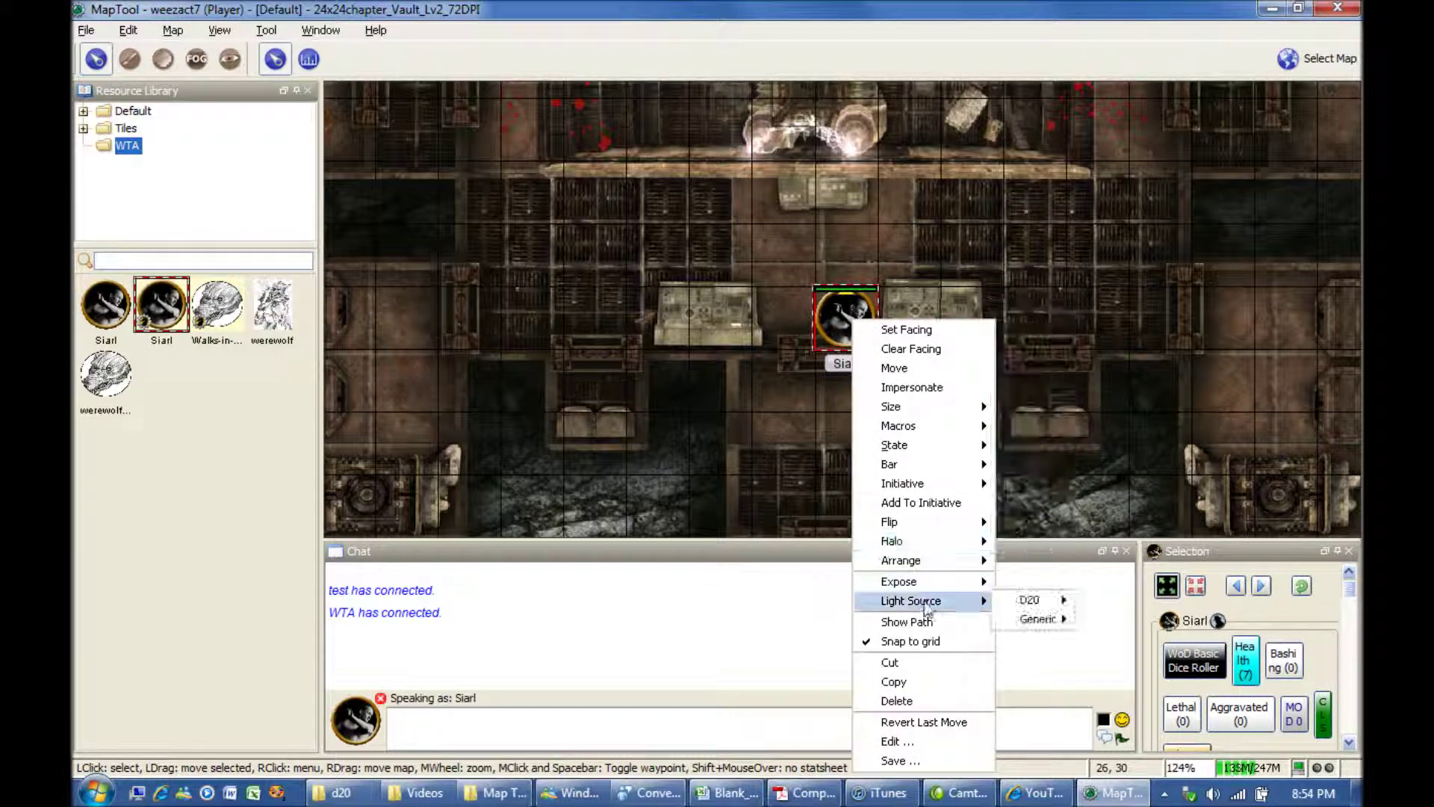
mouse_move(925, 589)
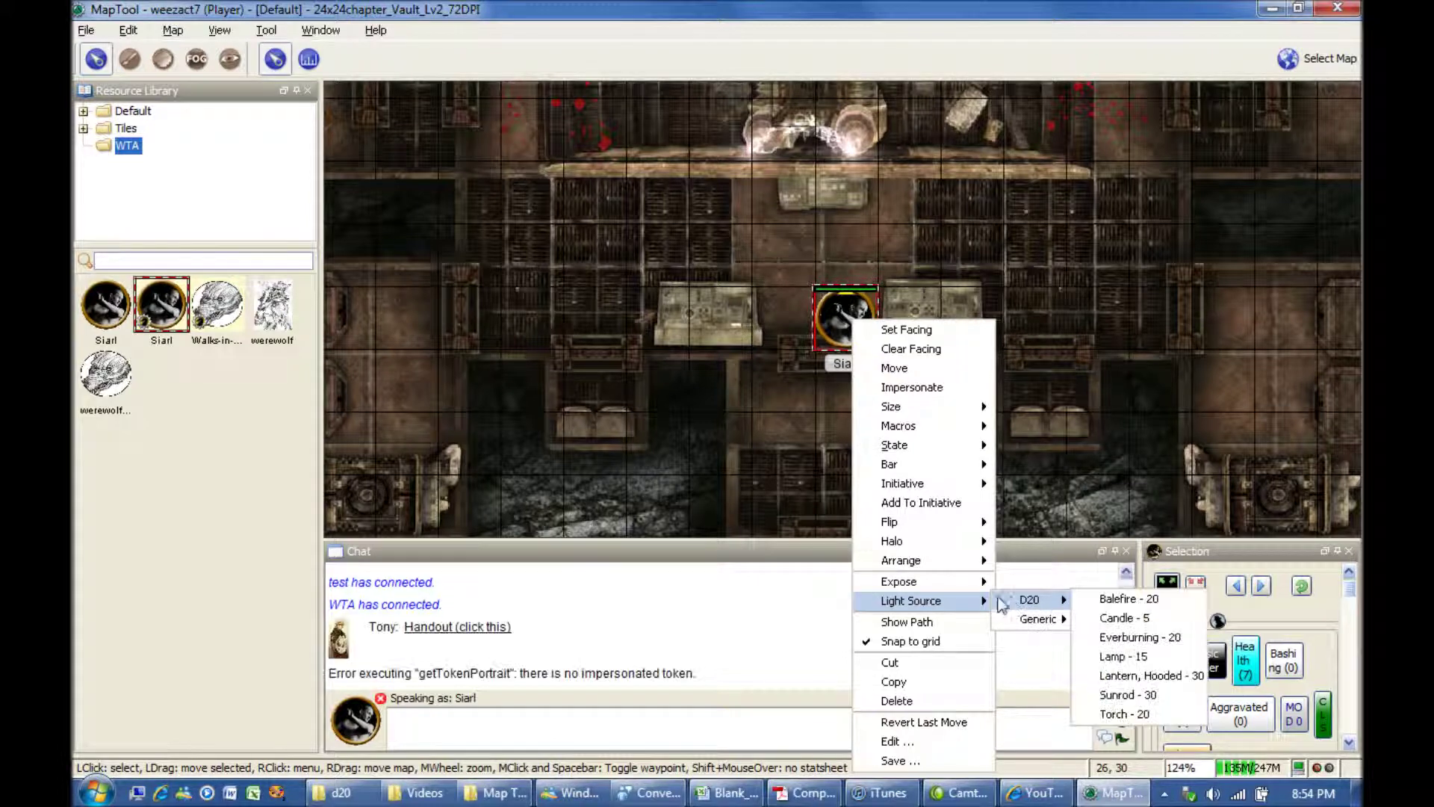
mouse_move(1018, 607)
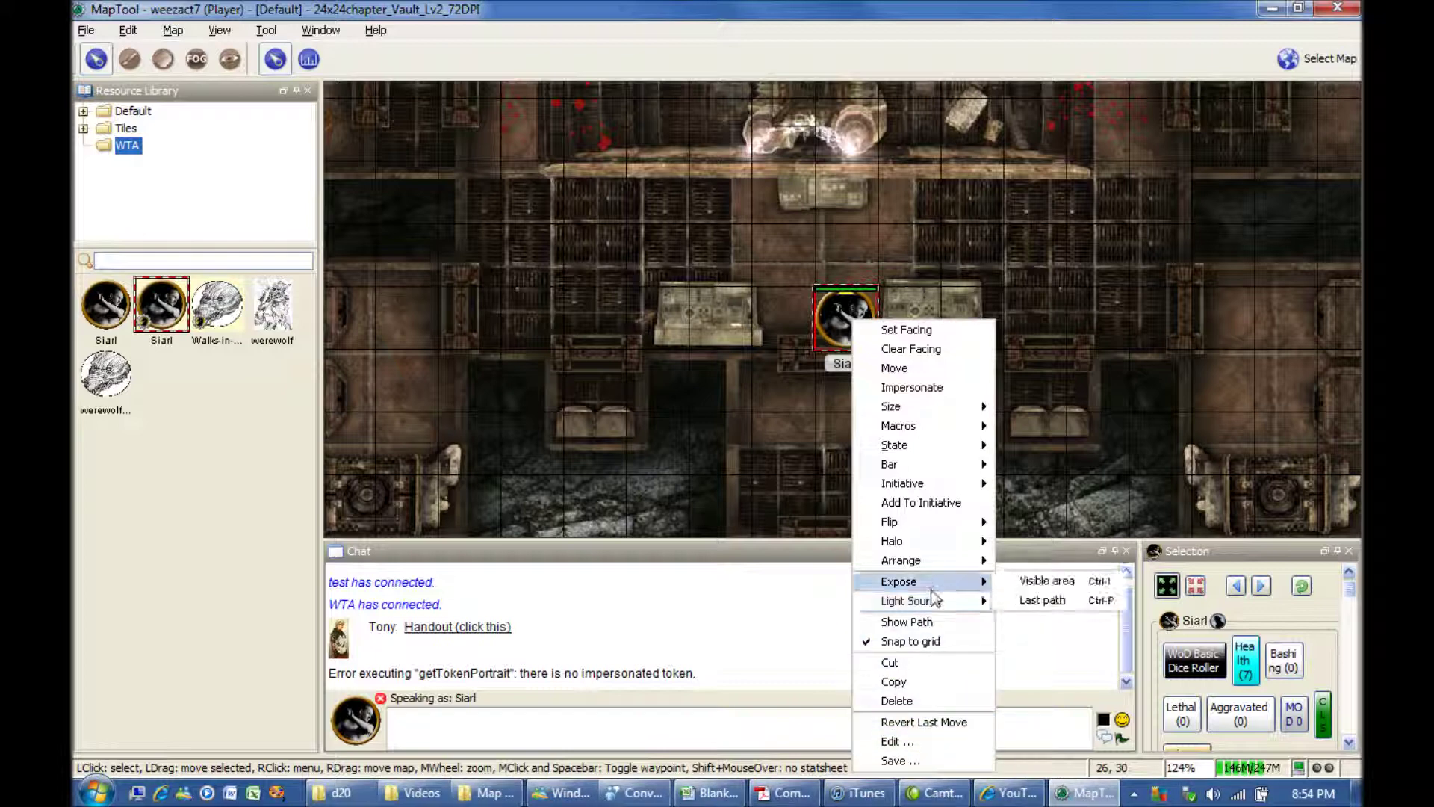
click(928, 624)
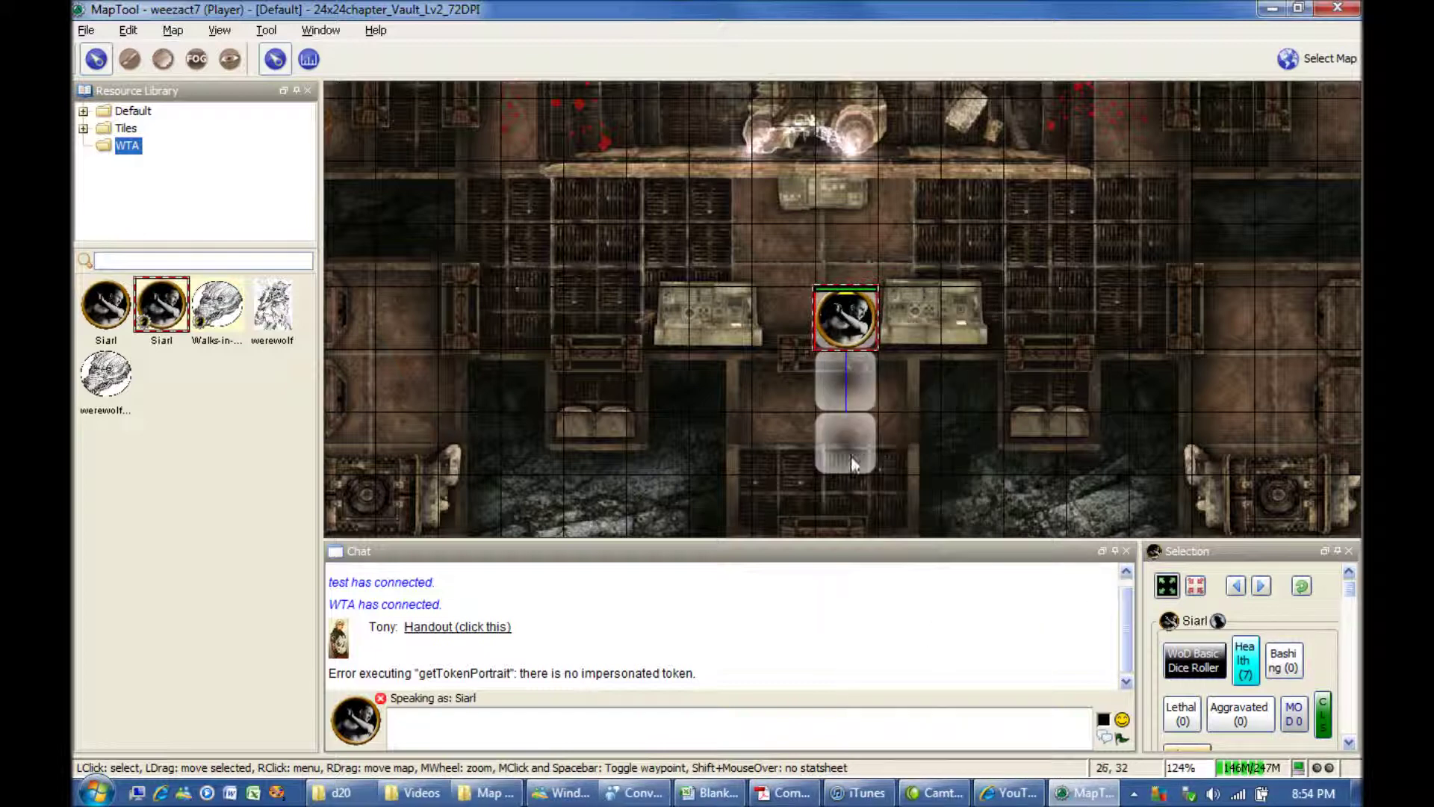
- Move the Siarl token to the west console and on two squares diagonally southeast, and revert its last move
drag(861, 334, 797, 456)
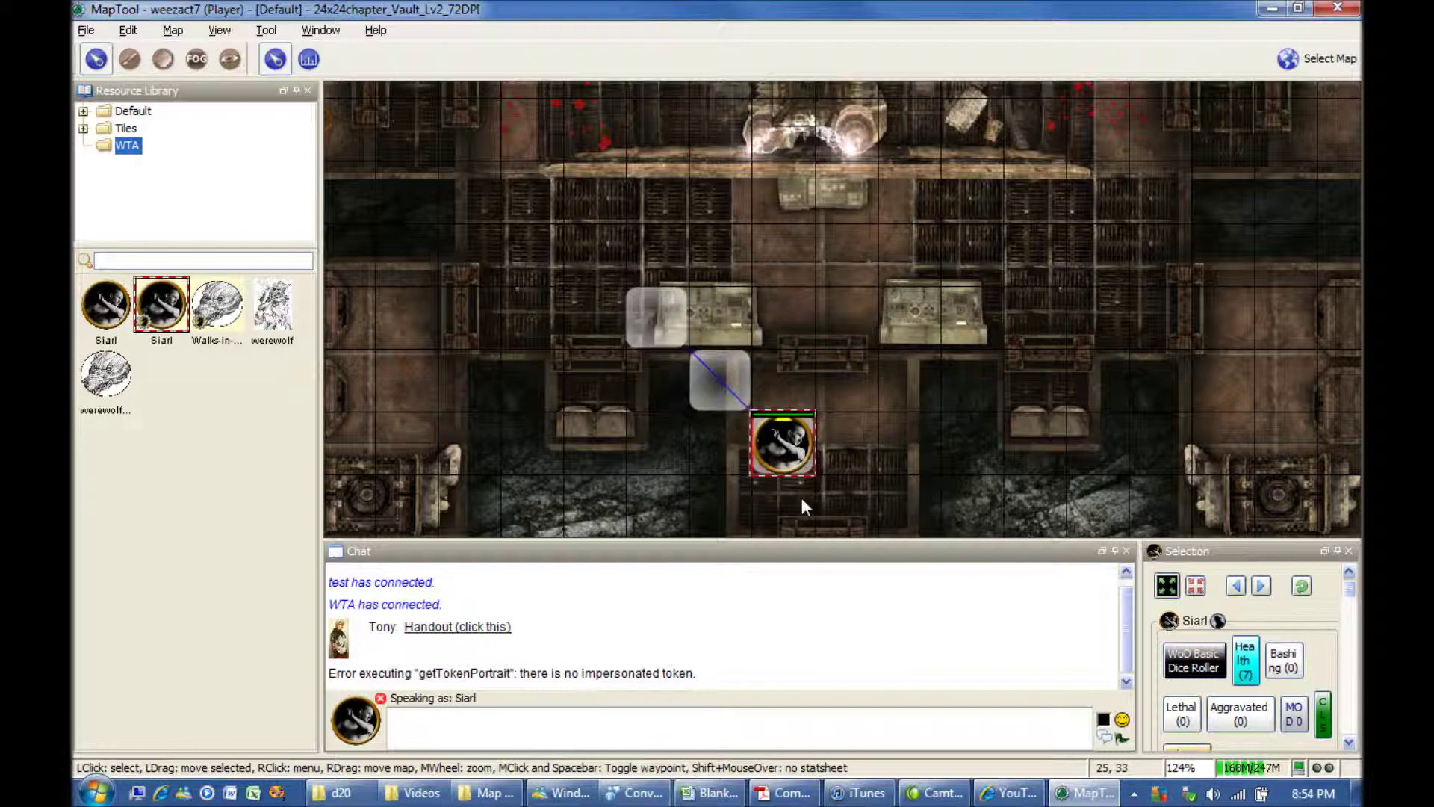
right_click(783, 444)
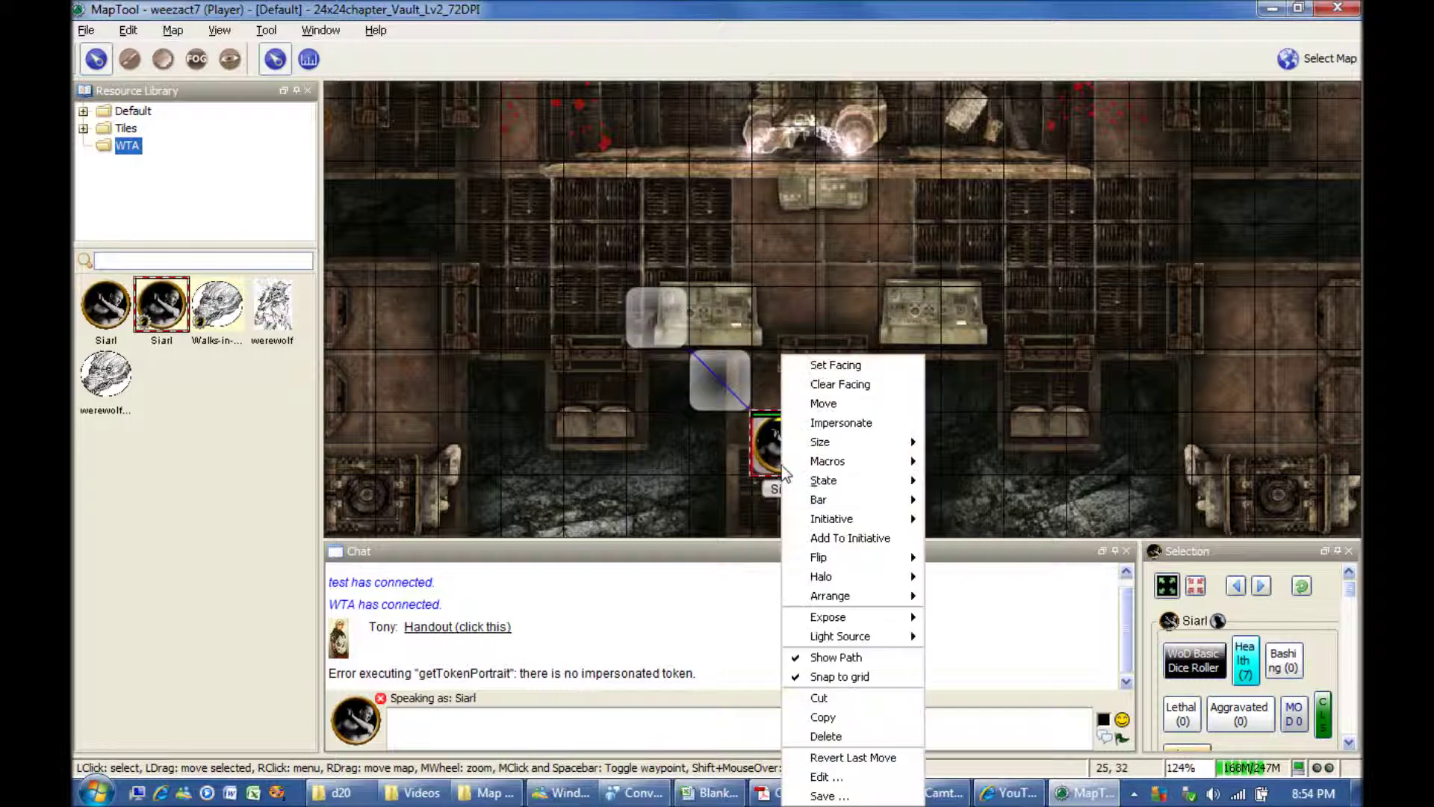
click(871, 758)
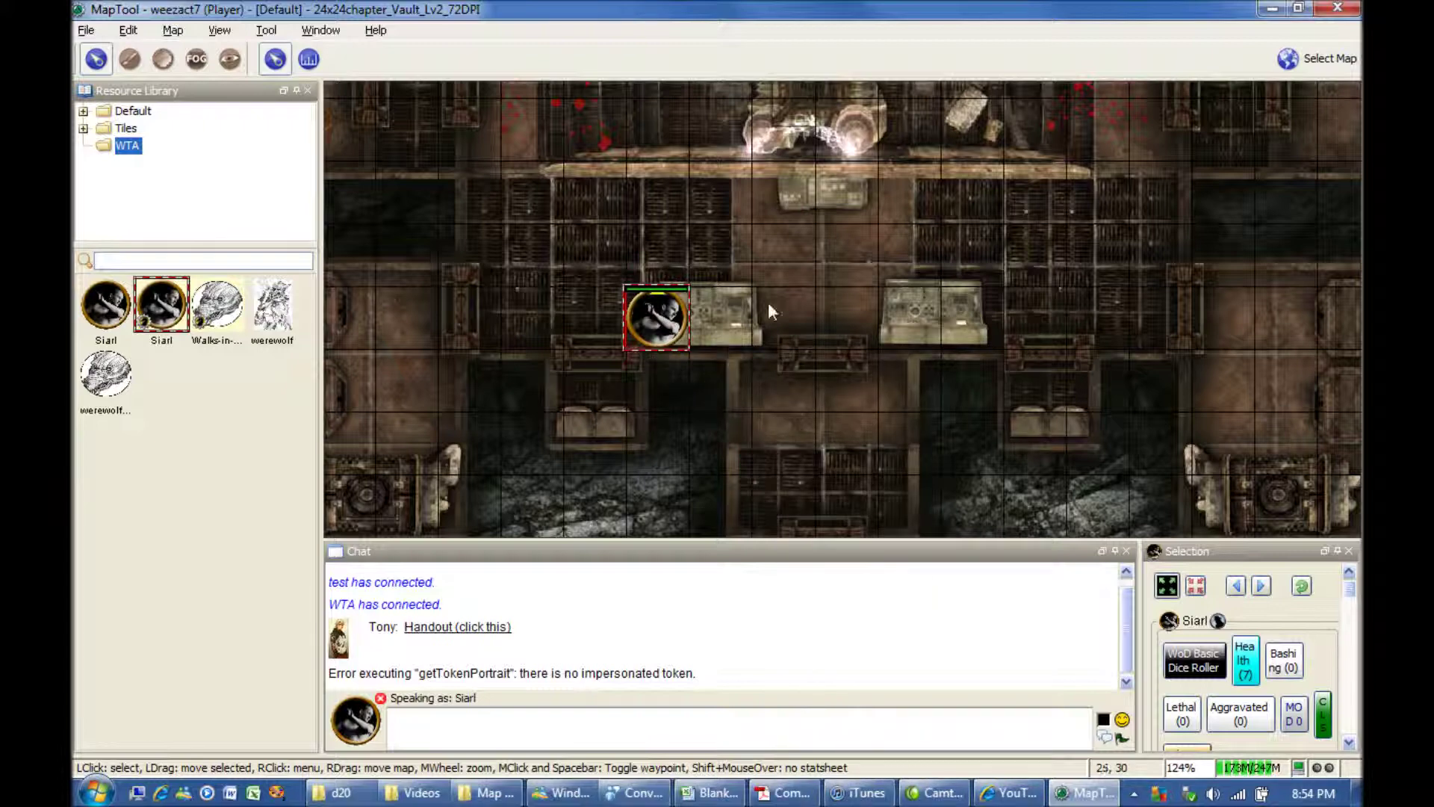
- Edit the Siarl token and give it the label "The Breaker"
drag(768, 335, 885, 320)
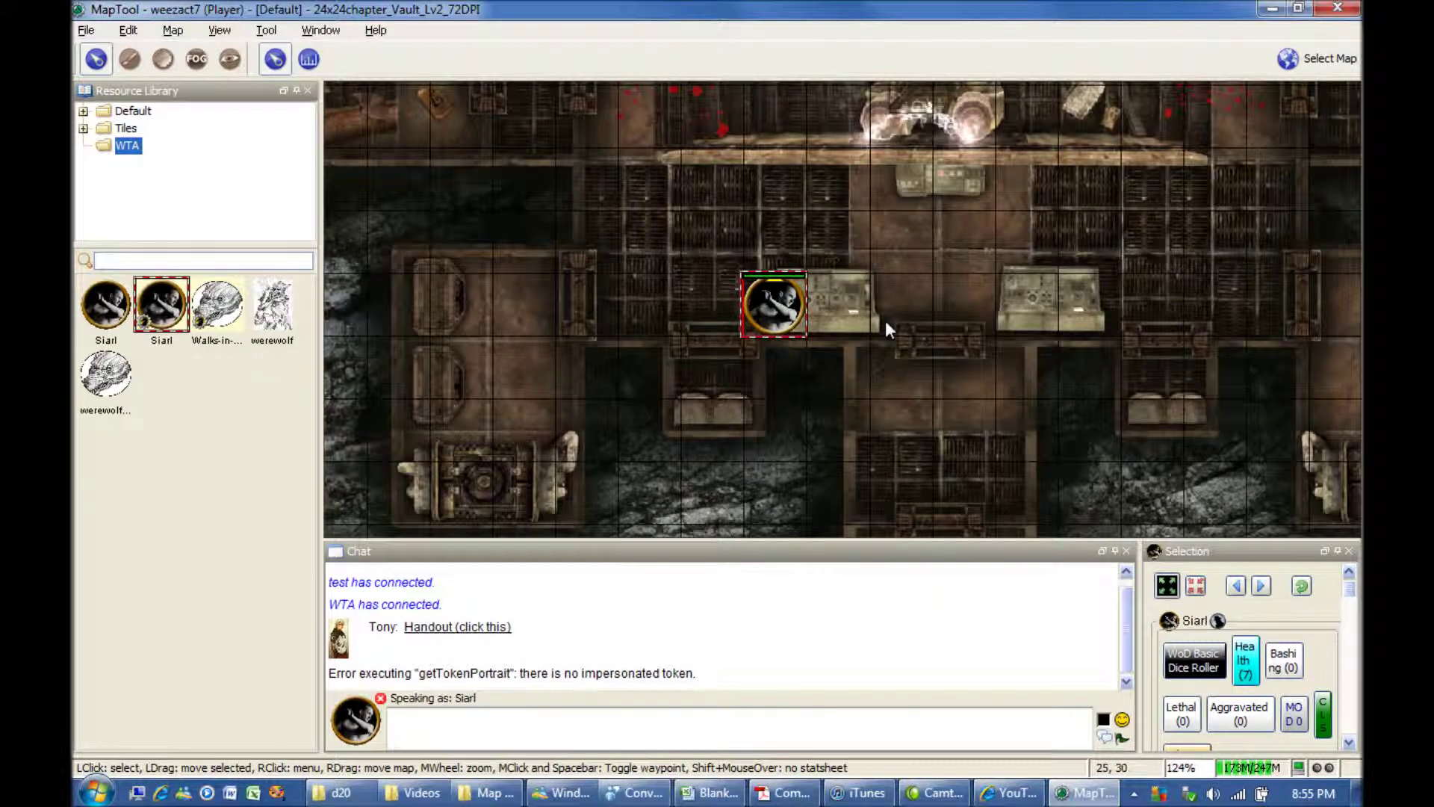
double_click(777, 298)
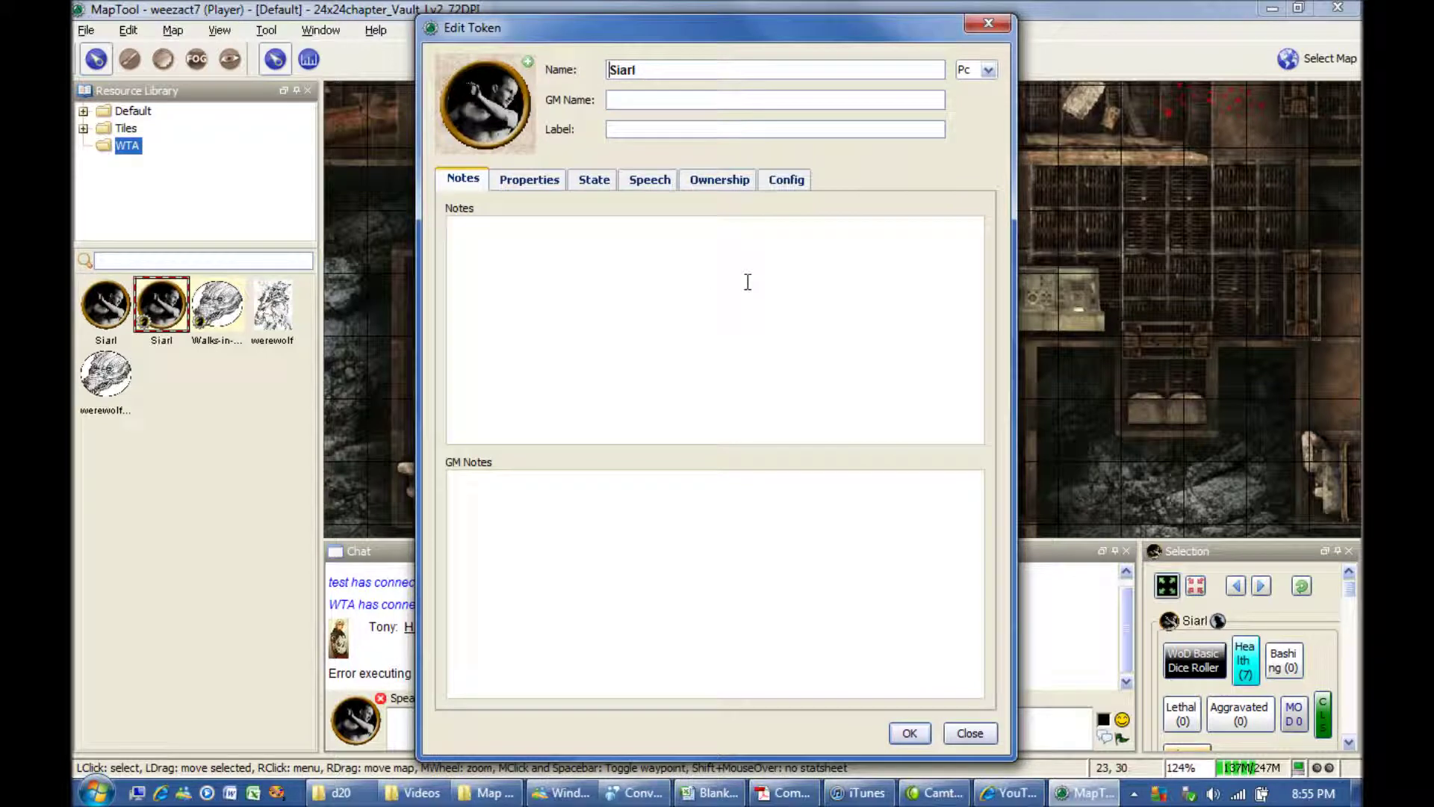
click(989, 70)
click(915, 96)
click(712, 105)
click(693, 132)
text(The Breaker)
key(Return)
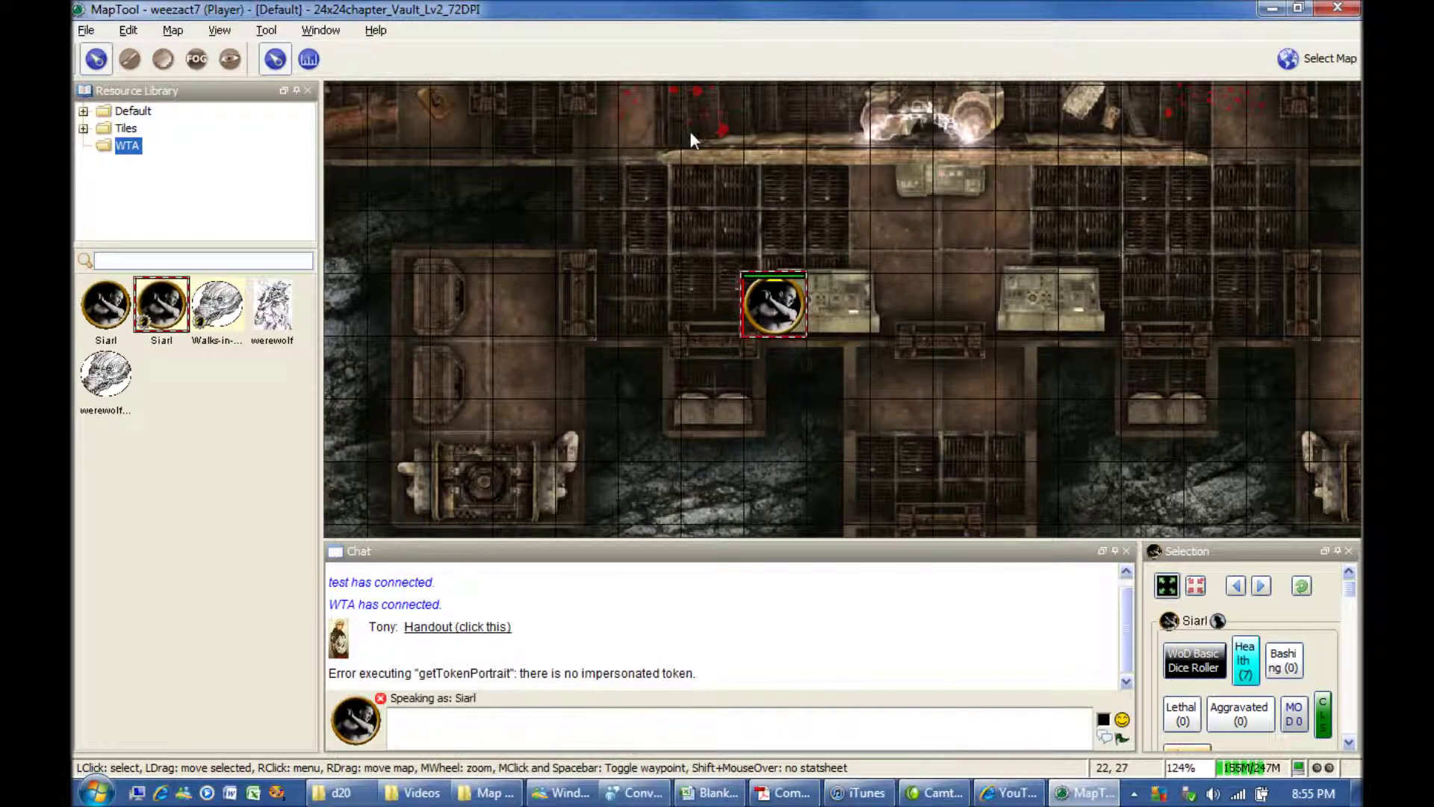
mouse_move(785, 312)
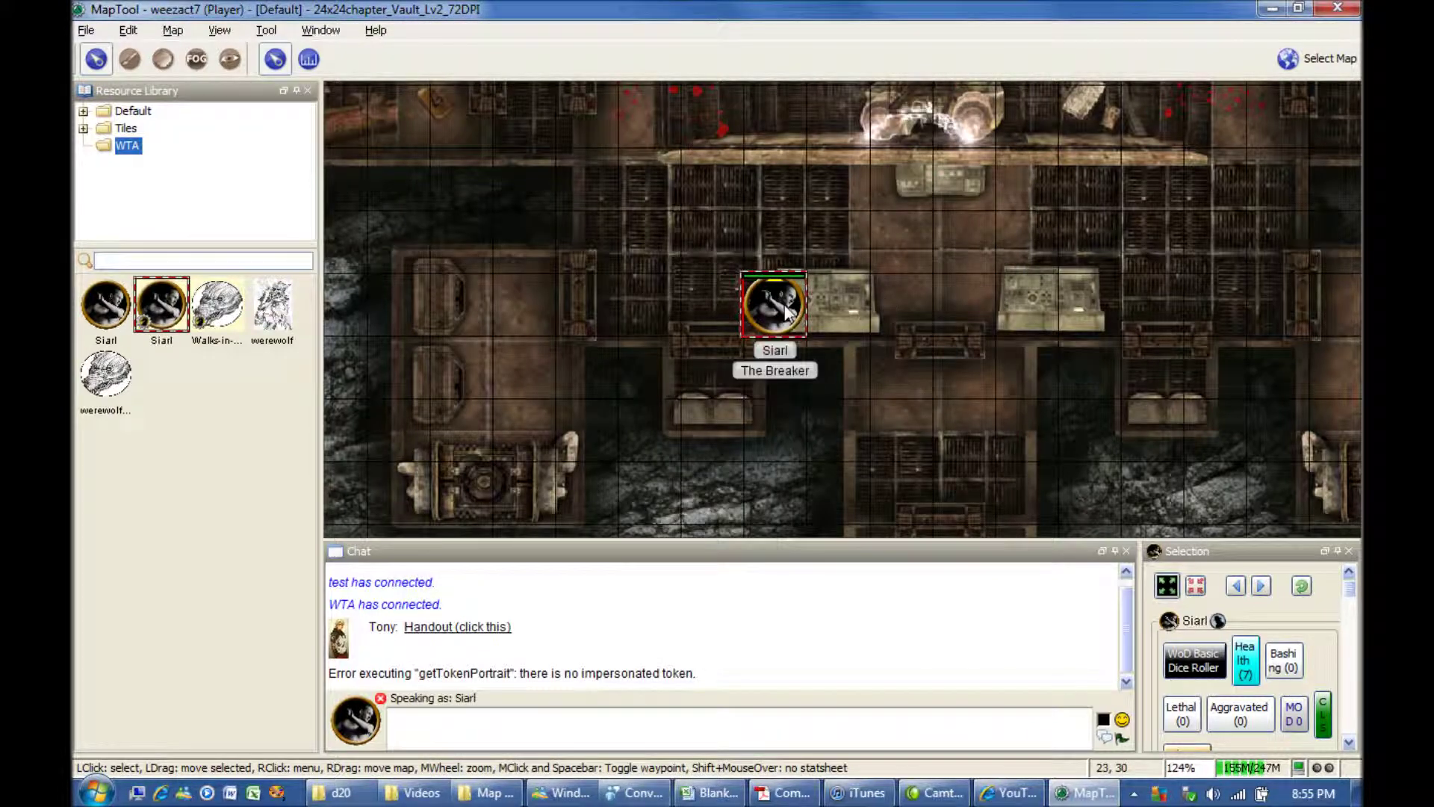
- Examine the Siarl token's properties list, its state and bar settings, and its speech entries
double_click(777, 306)
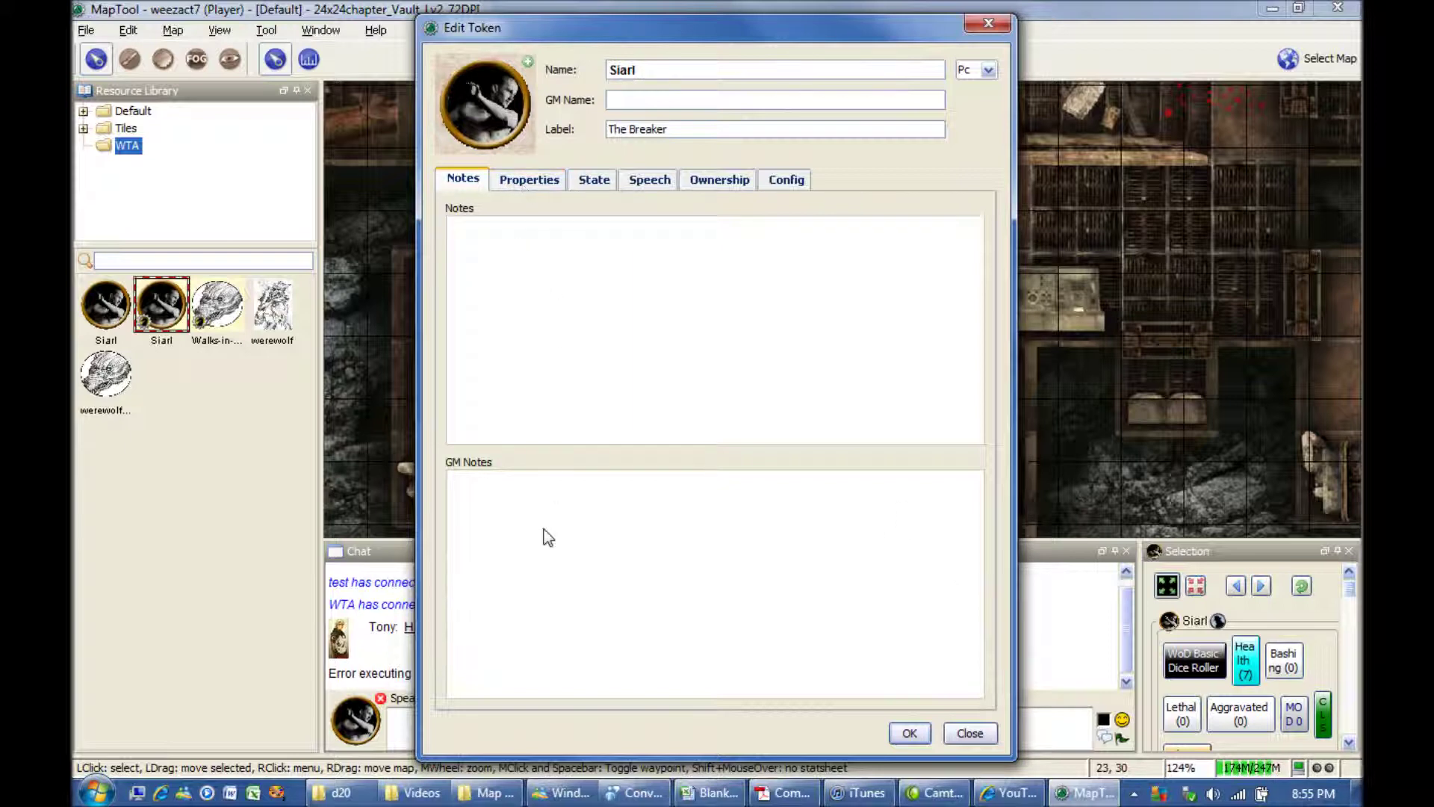
click(528, 182)
click(534, 248)
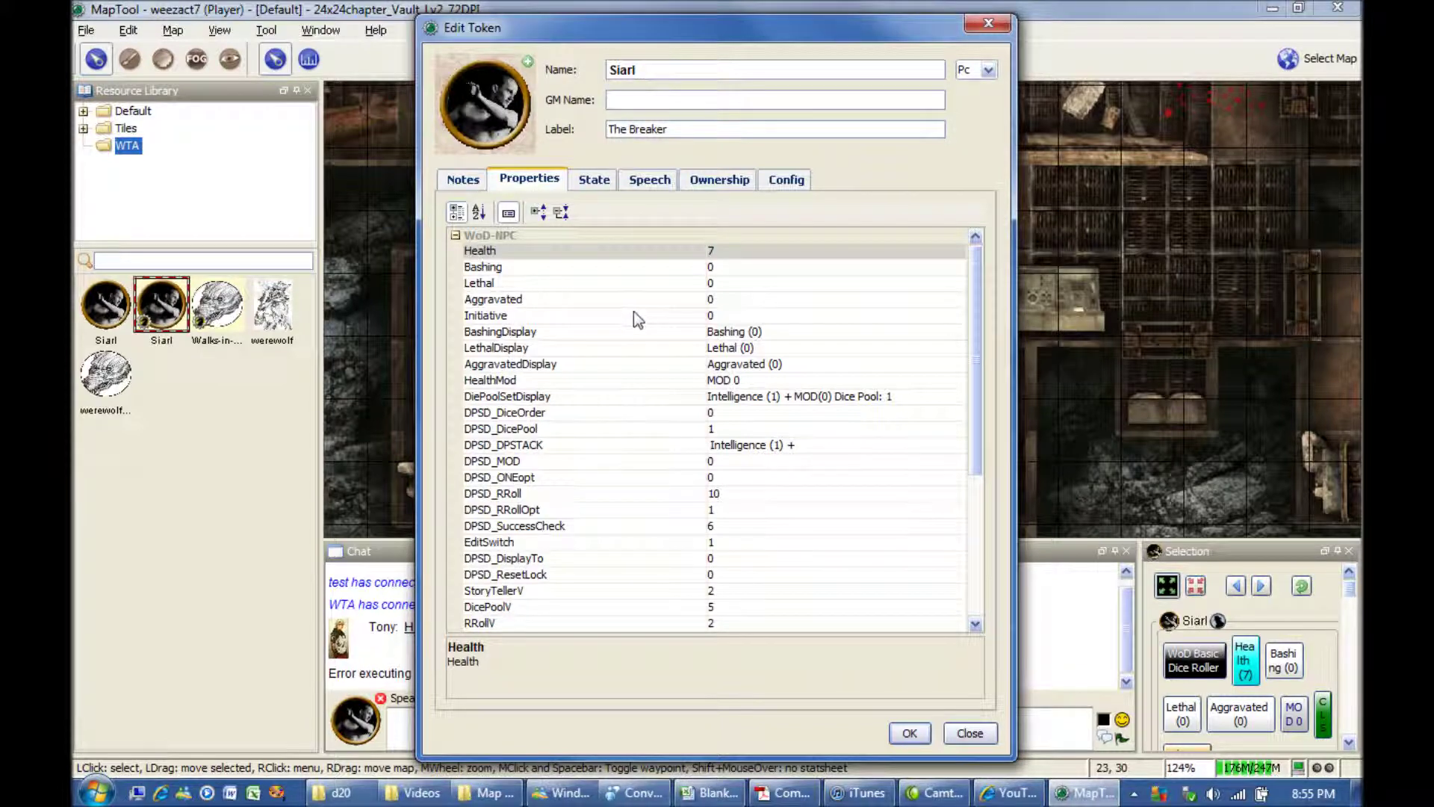
scroll(635, 318, down, 5)
scroll(636, 322, up, 5)
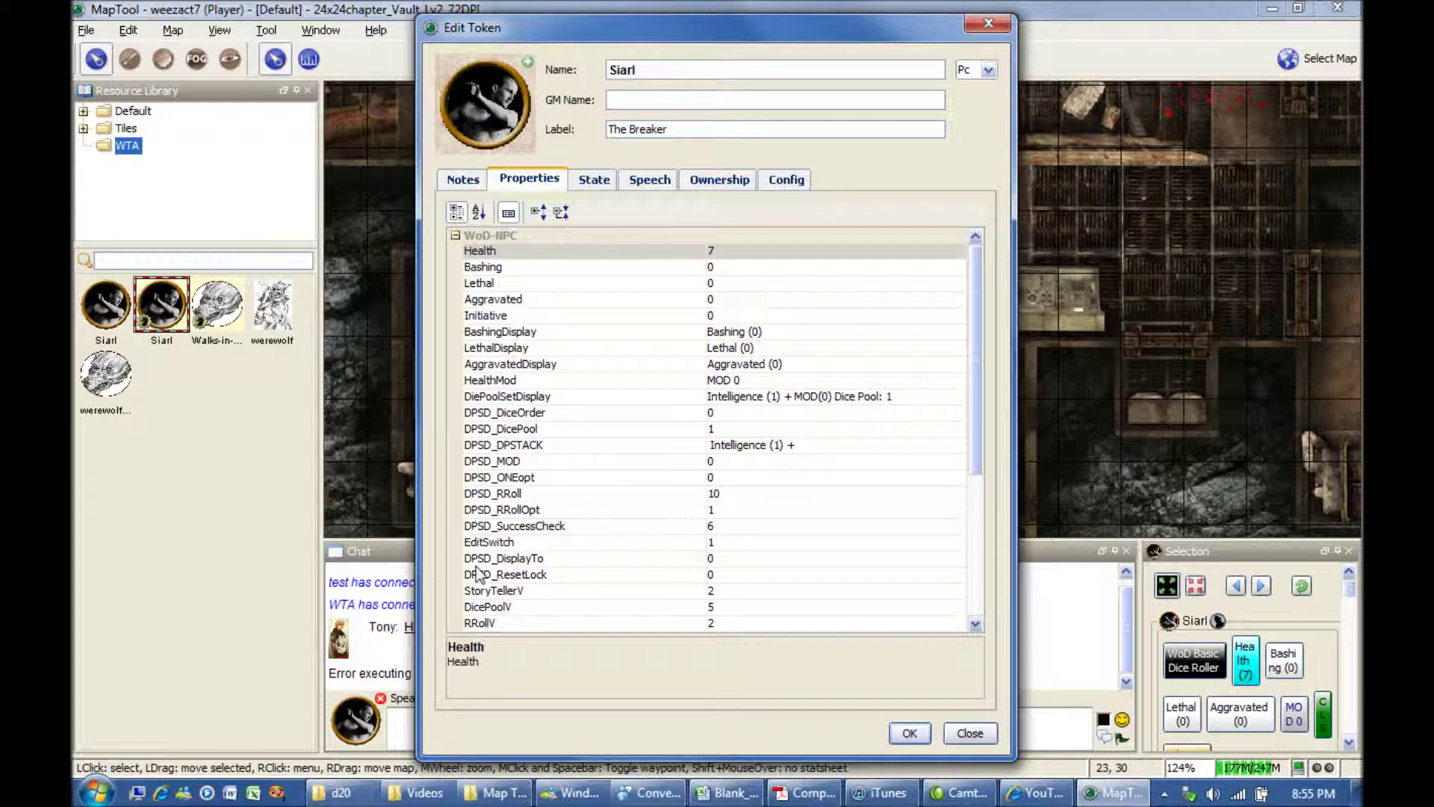
click(580, 444)
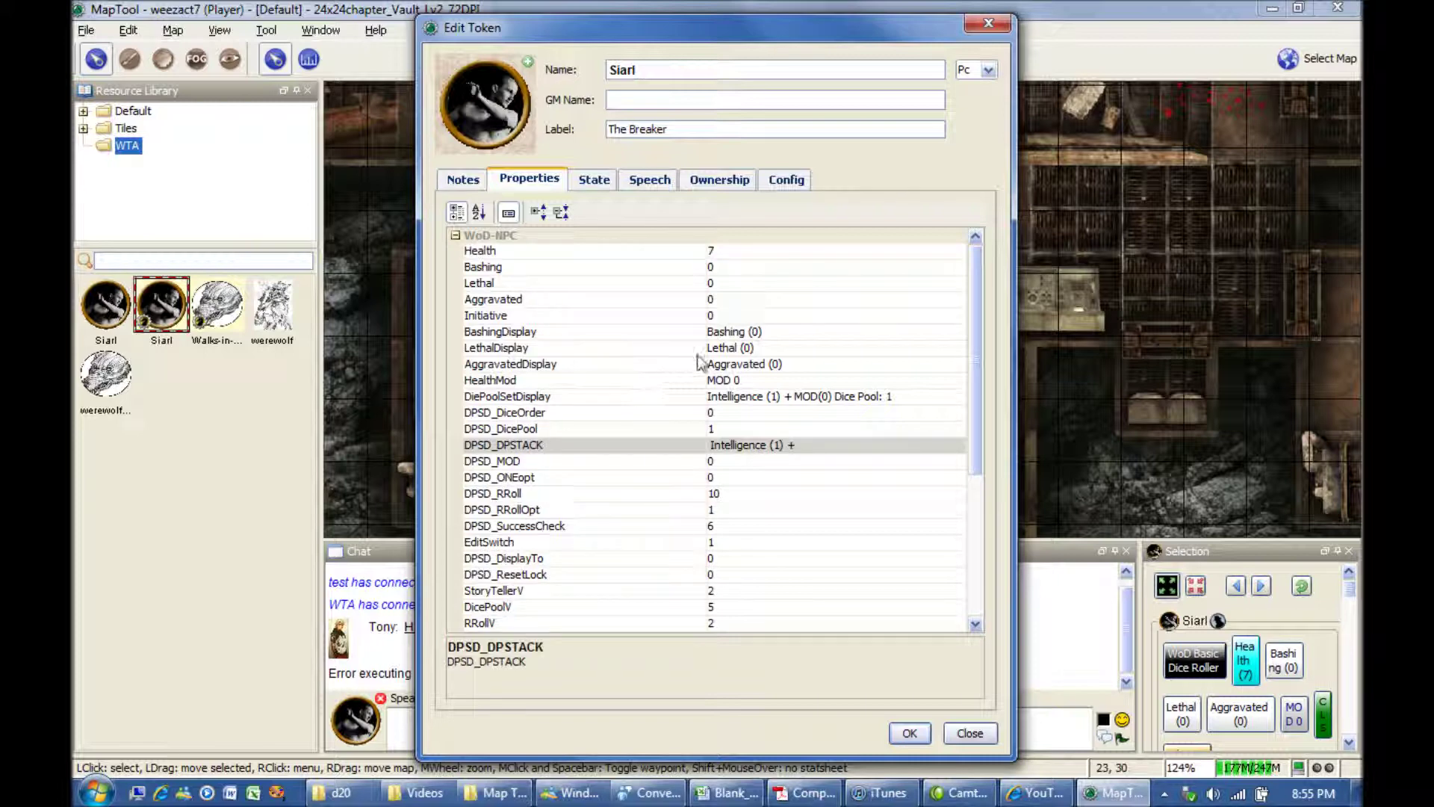
mouse_move(976, 388)
mouse_down()
mouse_move(991, 537)
mouse_move(977, 389)
mouse_up()
click(592, 181)
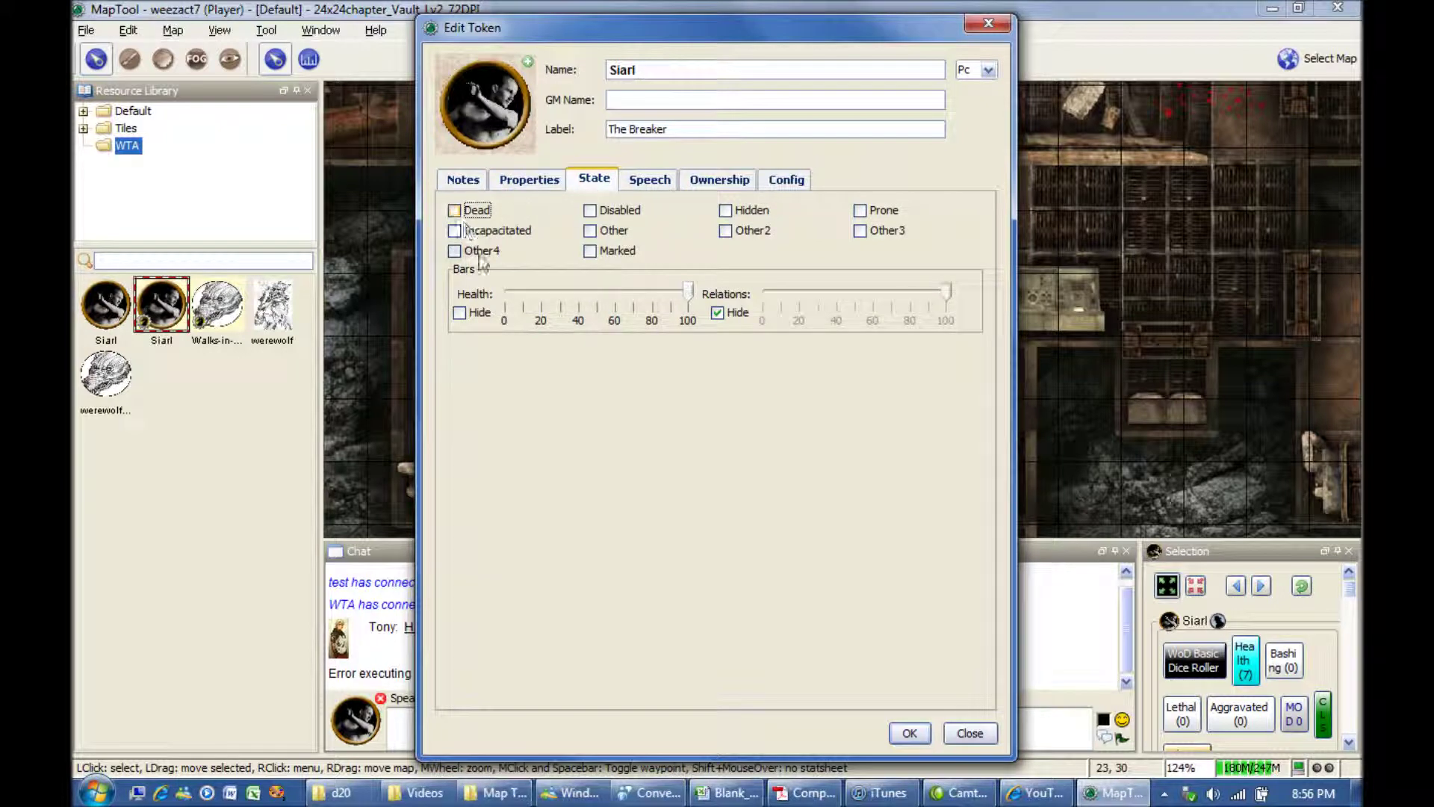
mouse_move(685, 298)
mouse_down()
mouse_move(668, 296)
mouse_move(700, 296)
mouse_up()
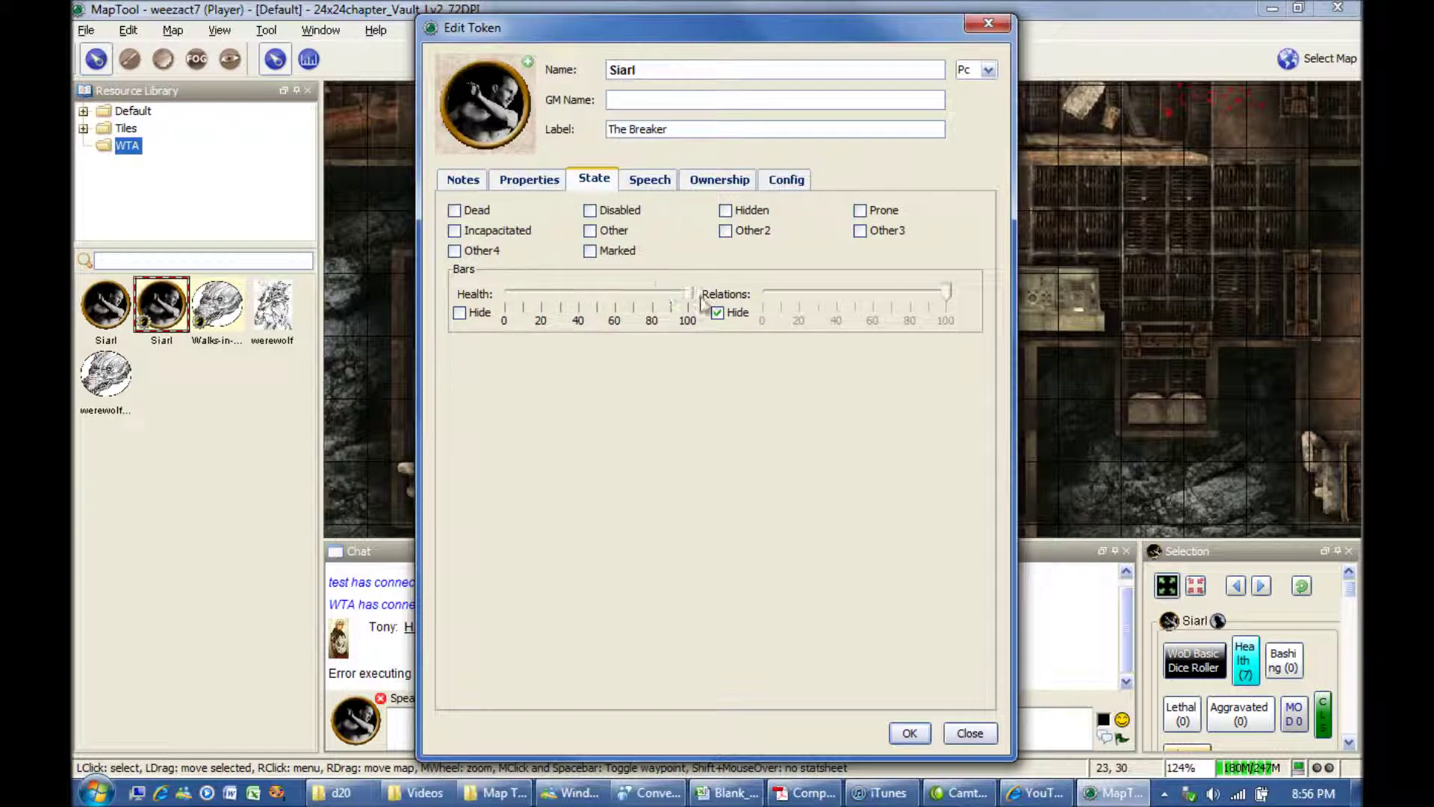
click(650, 181)
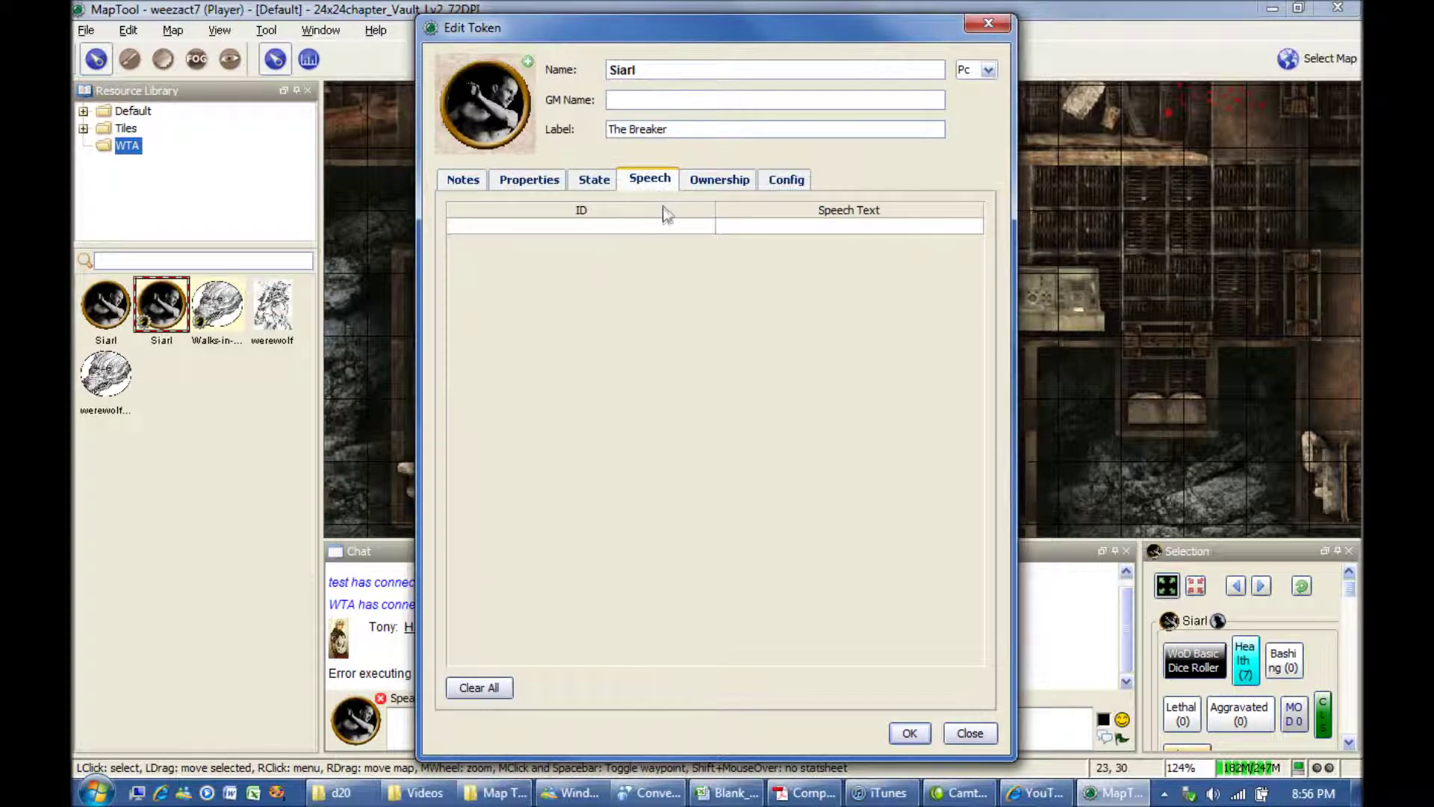
- Remove WTA and the player listed directly below it from the Siarl token's owners, keeping the player's own account as owner
click(712, 182)
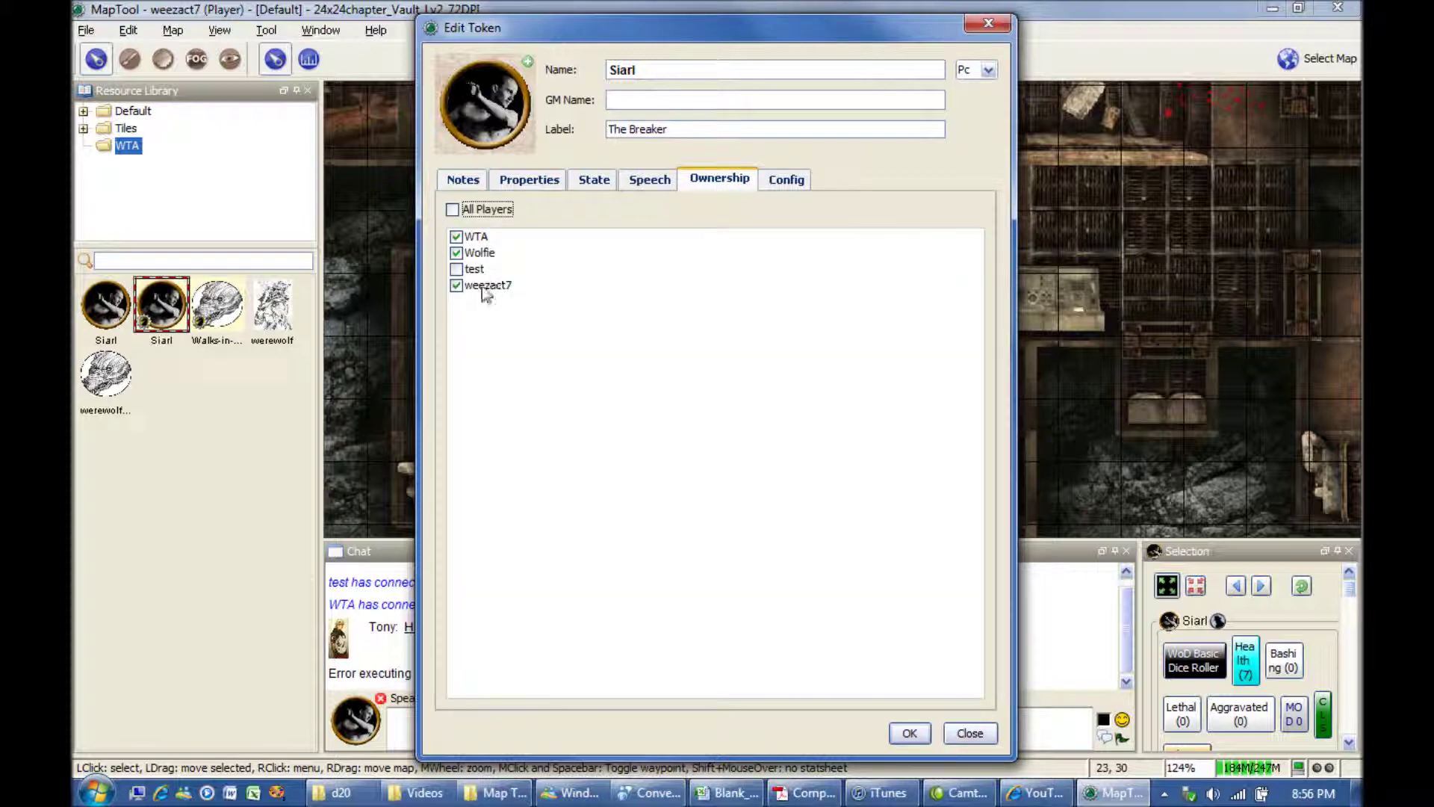
click(456, 253)
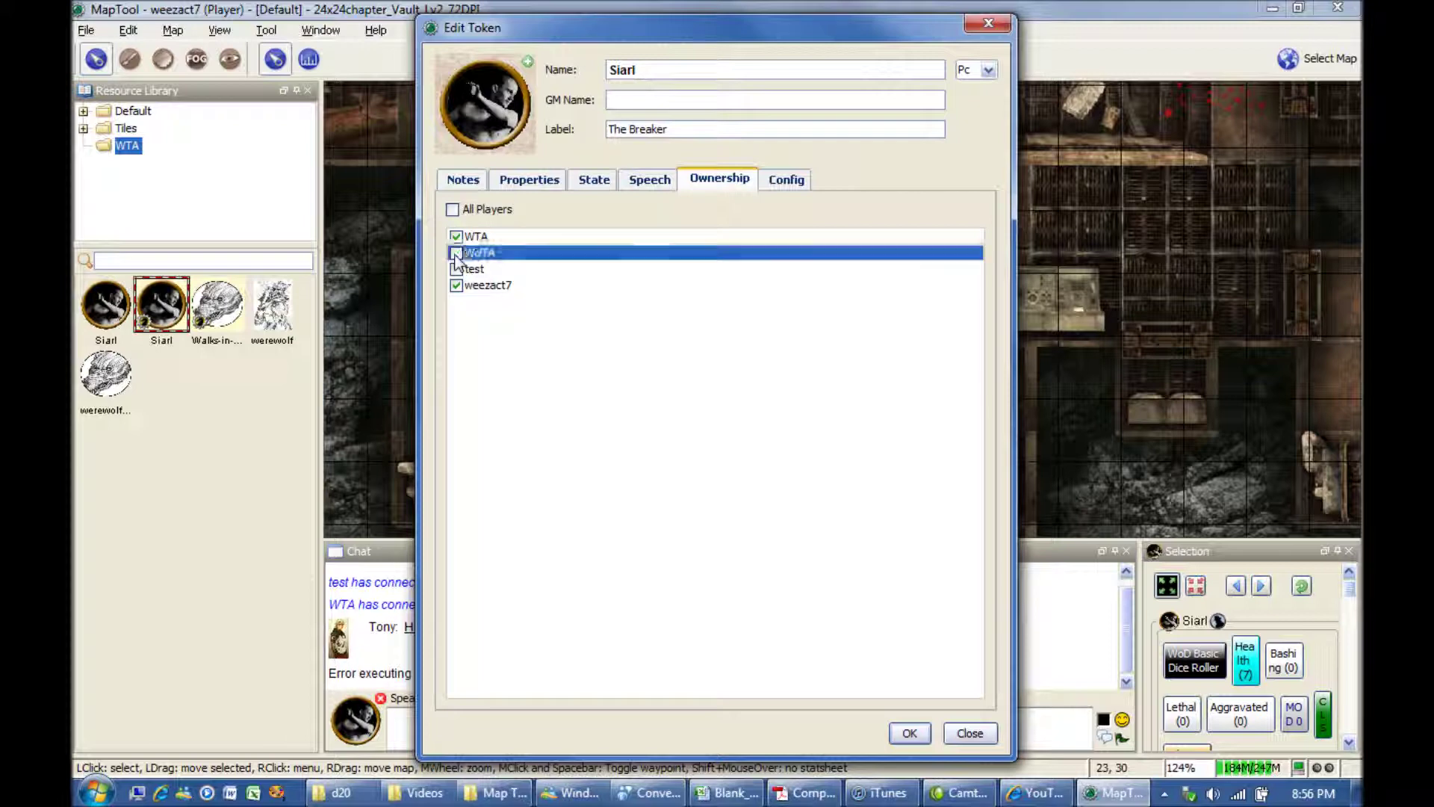
click(456, 236)
click(482, 286)
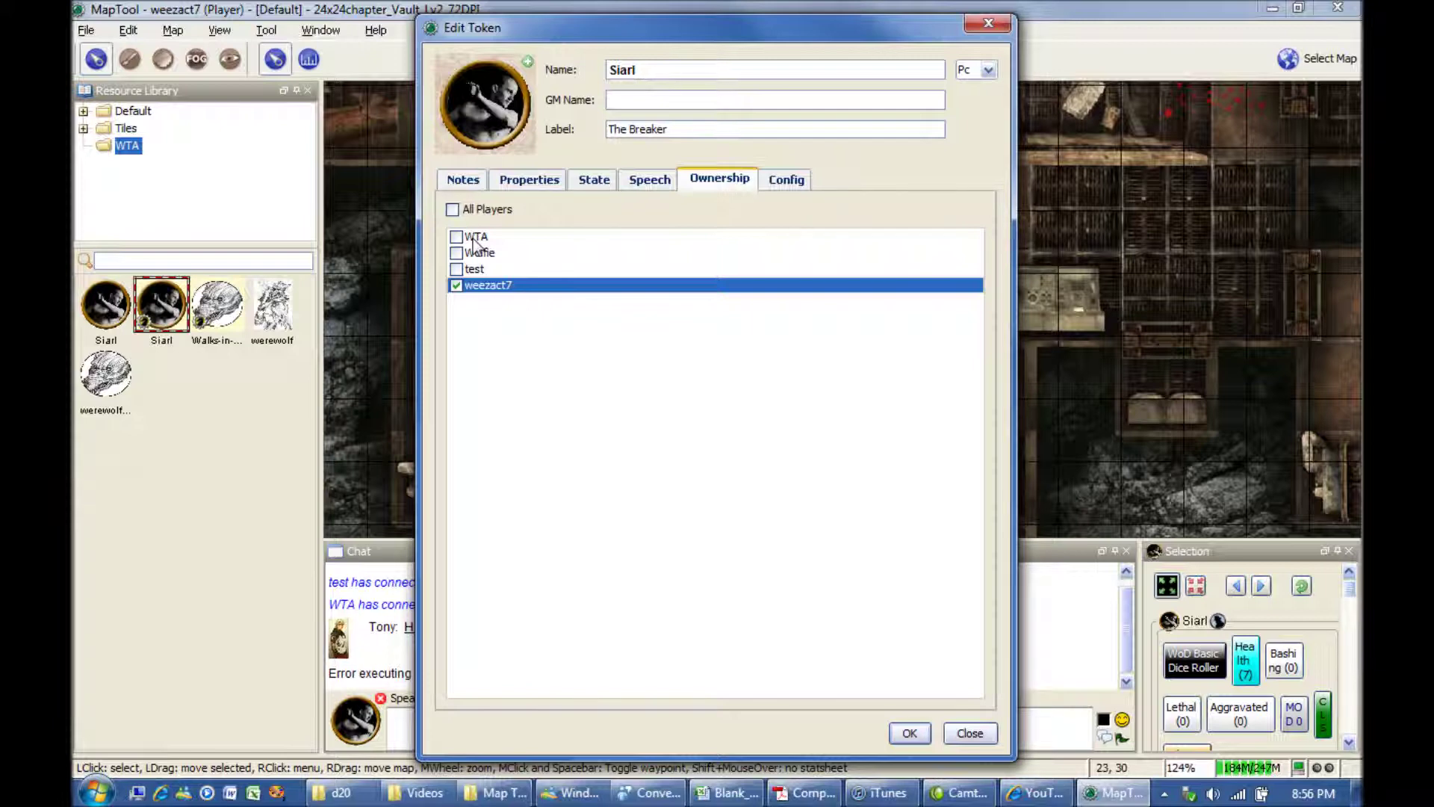
- Try the Top down shape in the Siarl token's configuration and return the shape to Circle
click(790, 180)
click(682, 210)
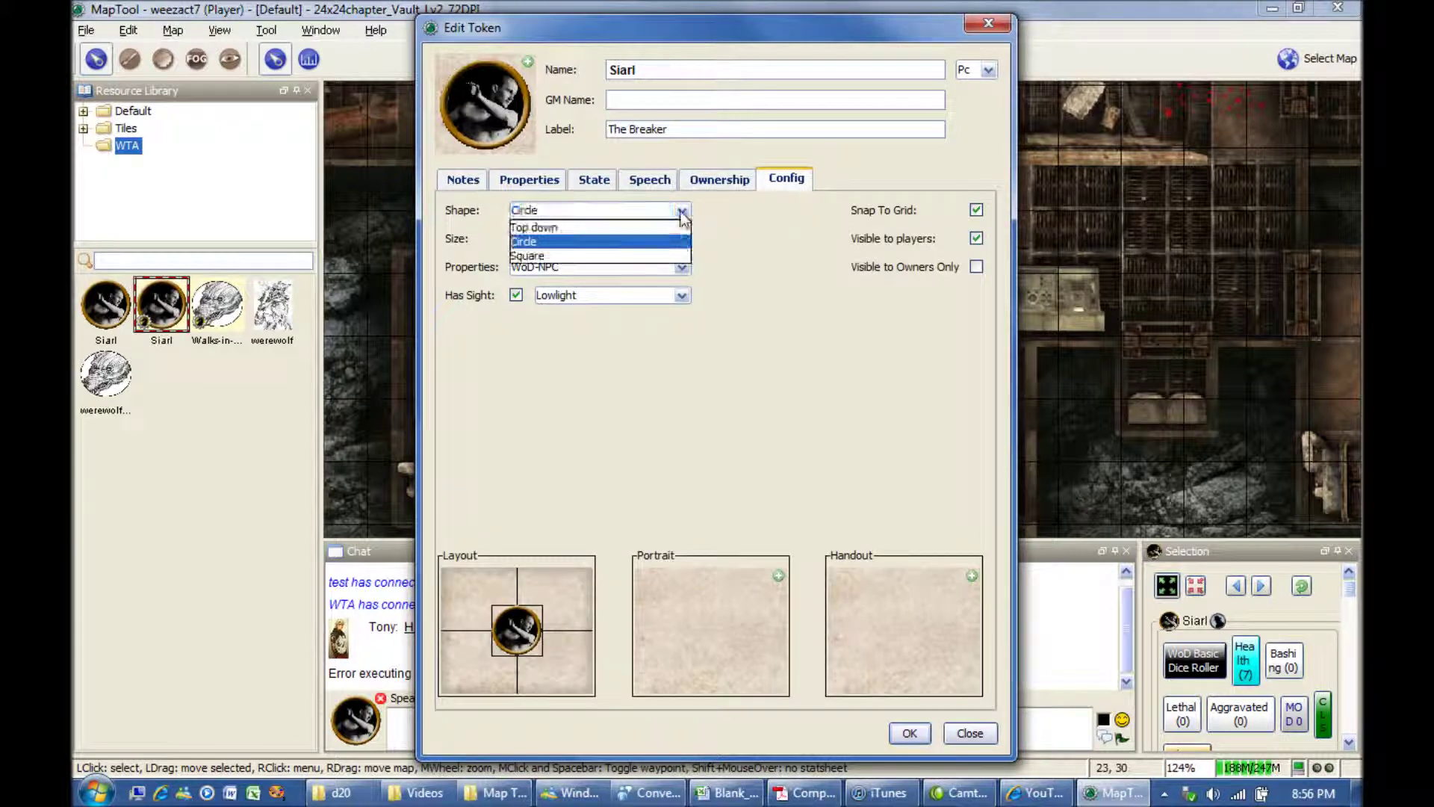
click(639, 236)
click(598, 210)
click(590, 225)
click(657, 213)
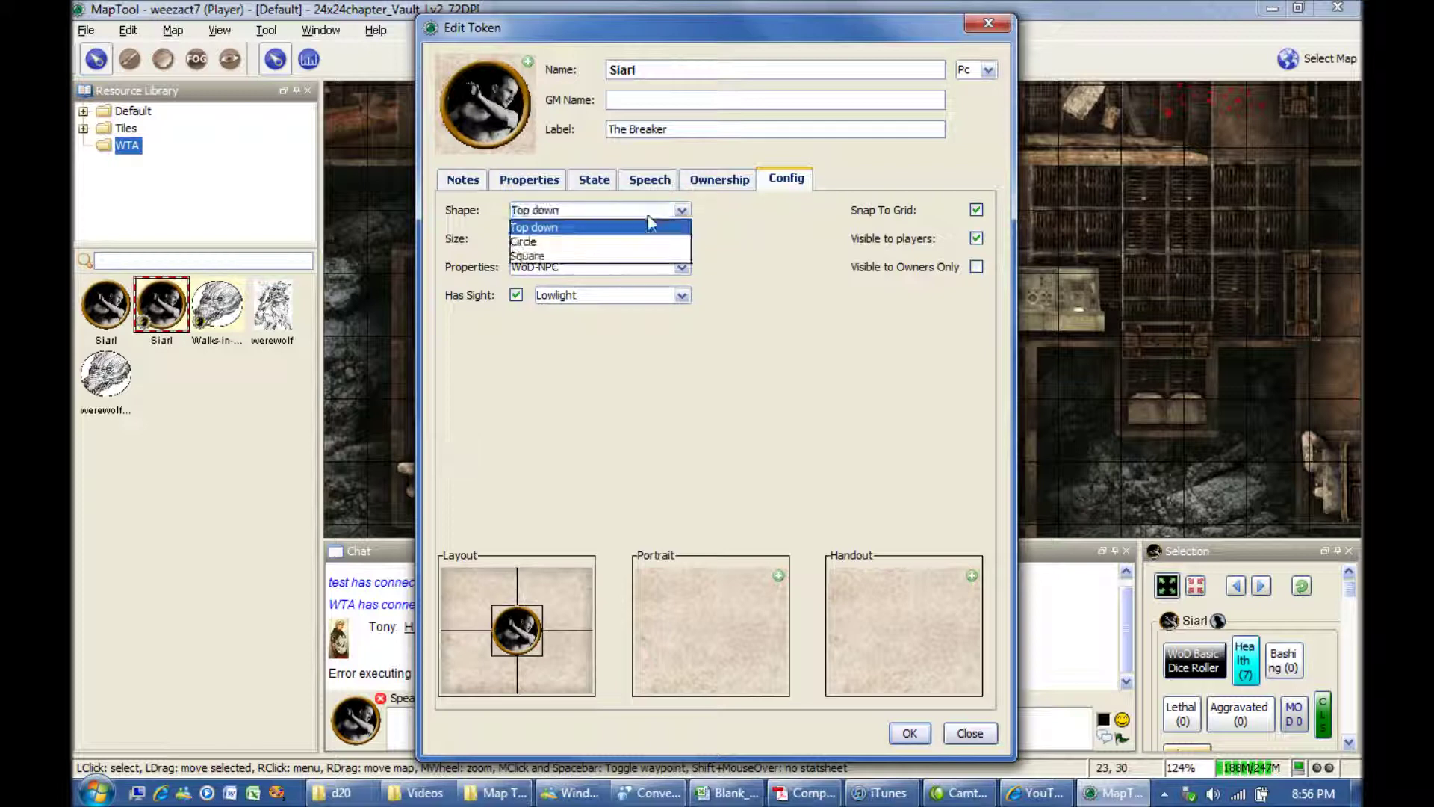
click(557, 245)
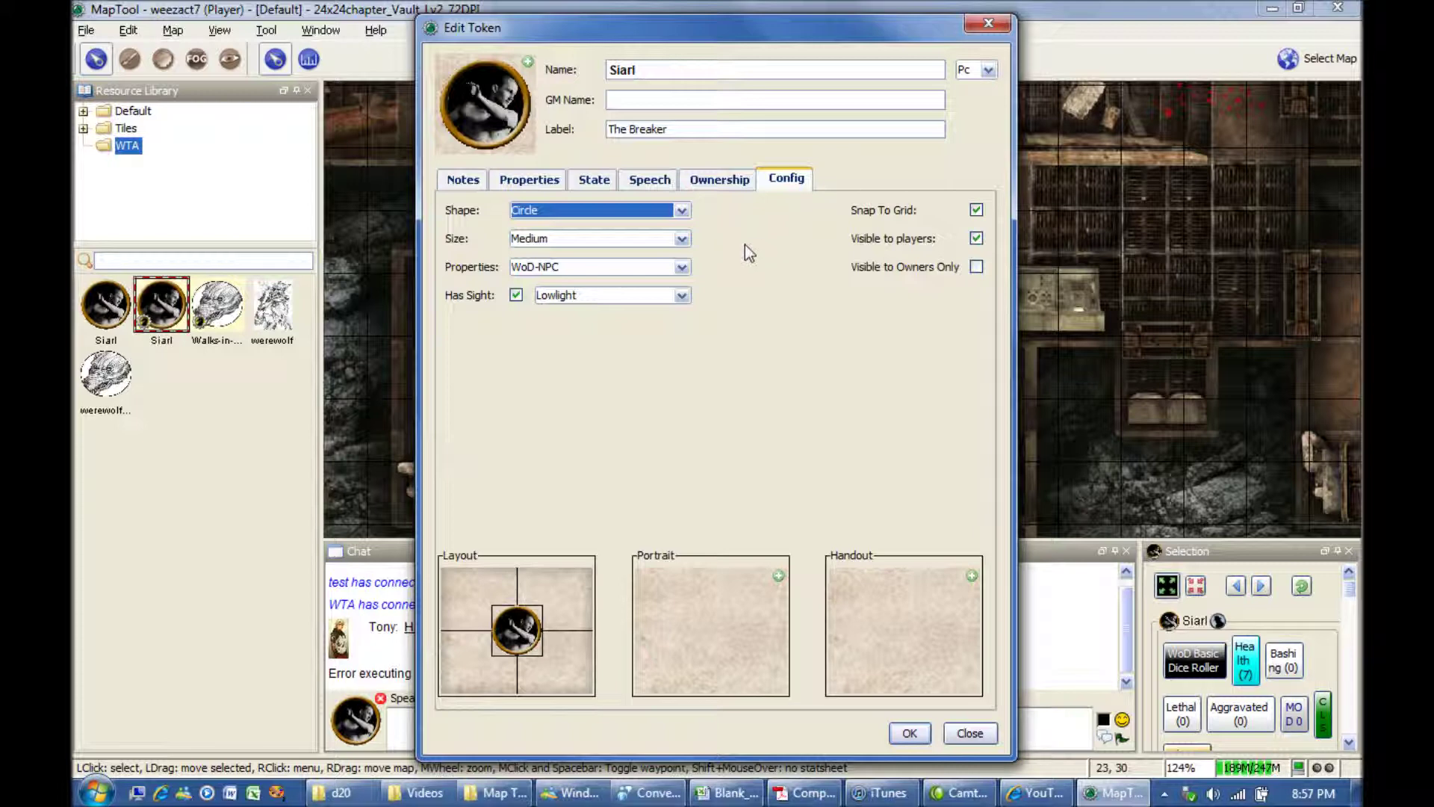
- Examine the Siarl token's size options, property set choices with their property list, and sight types
click(681, 239)
click(681, 239)
click(682, 268)
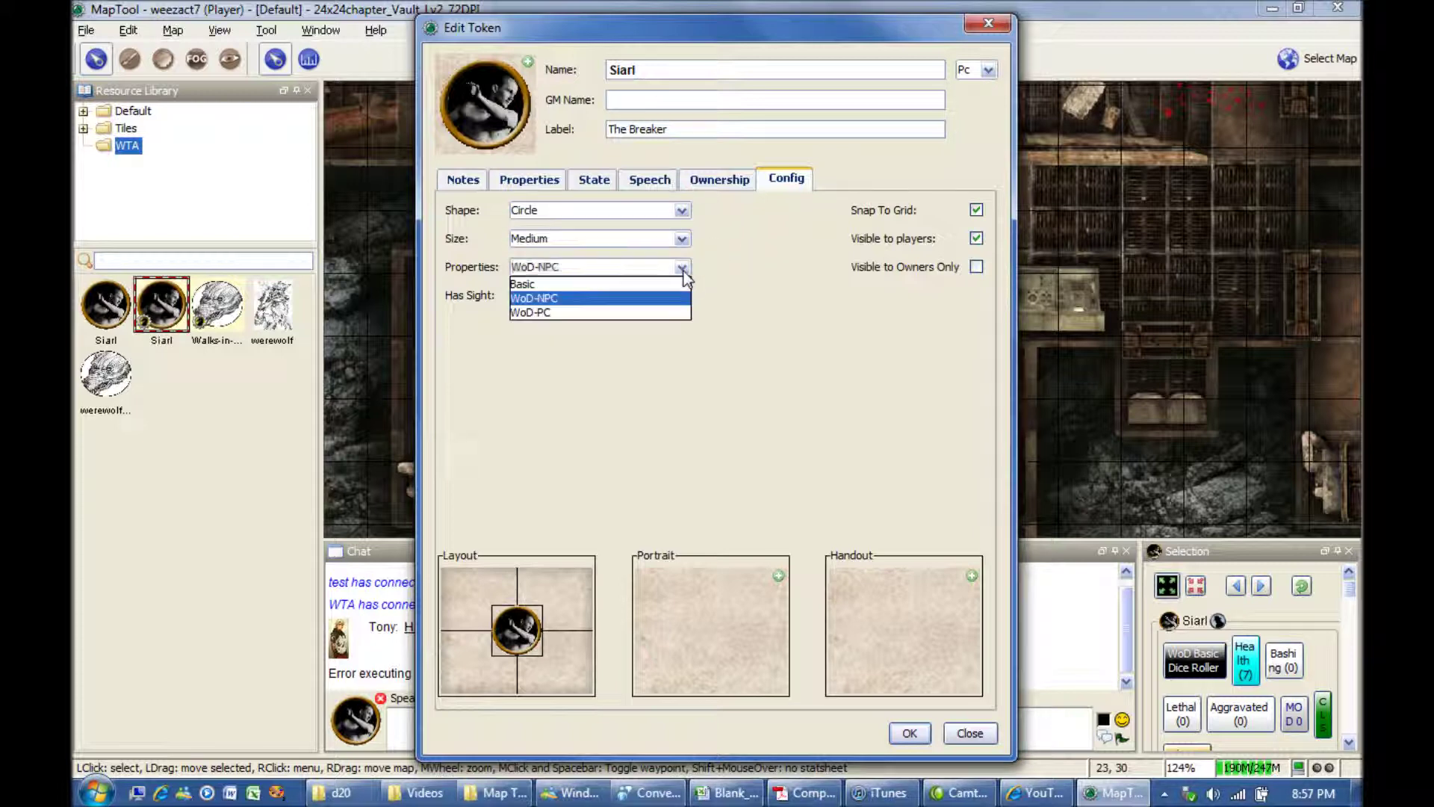
click(616, 299)
click(531, 179)
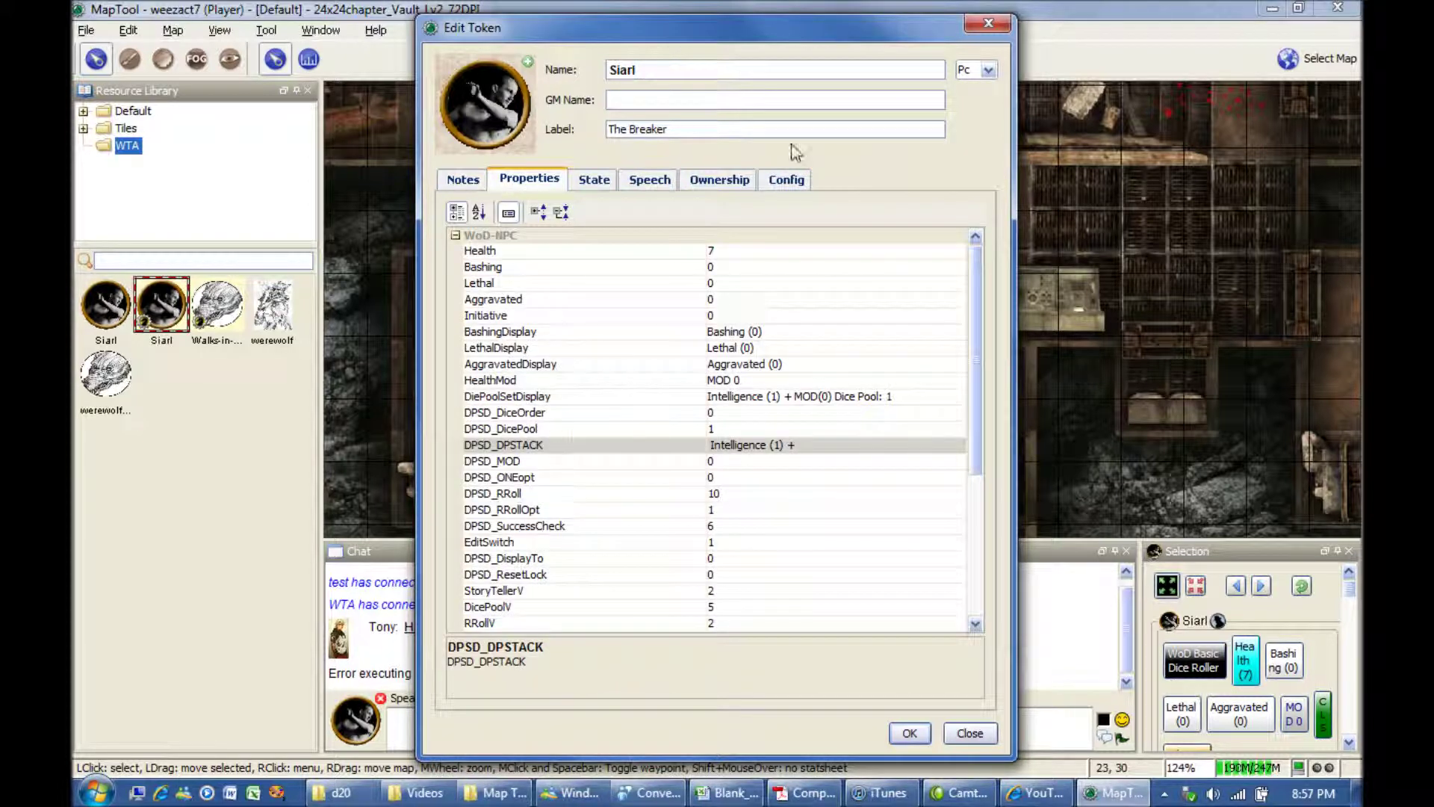
click(786, 179)
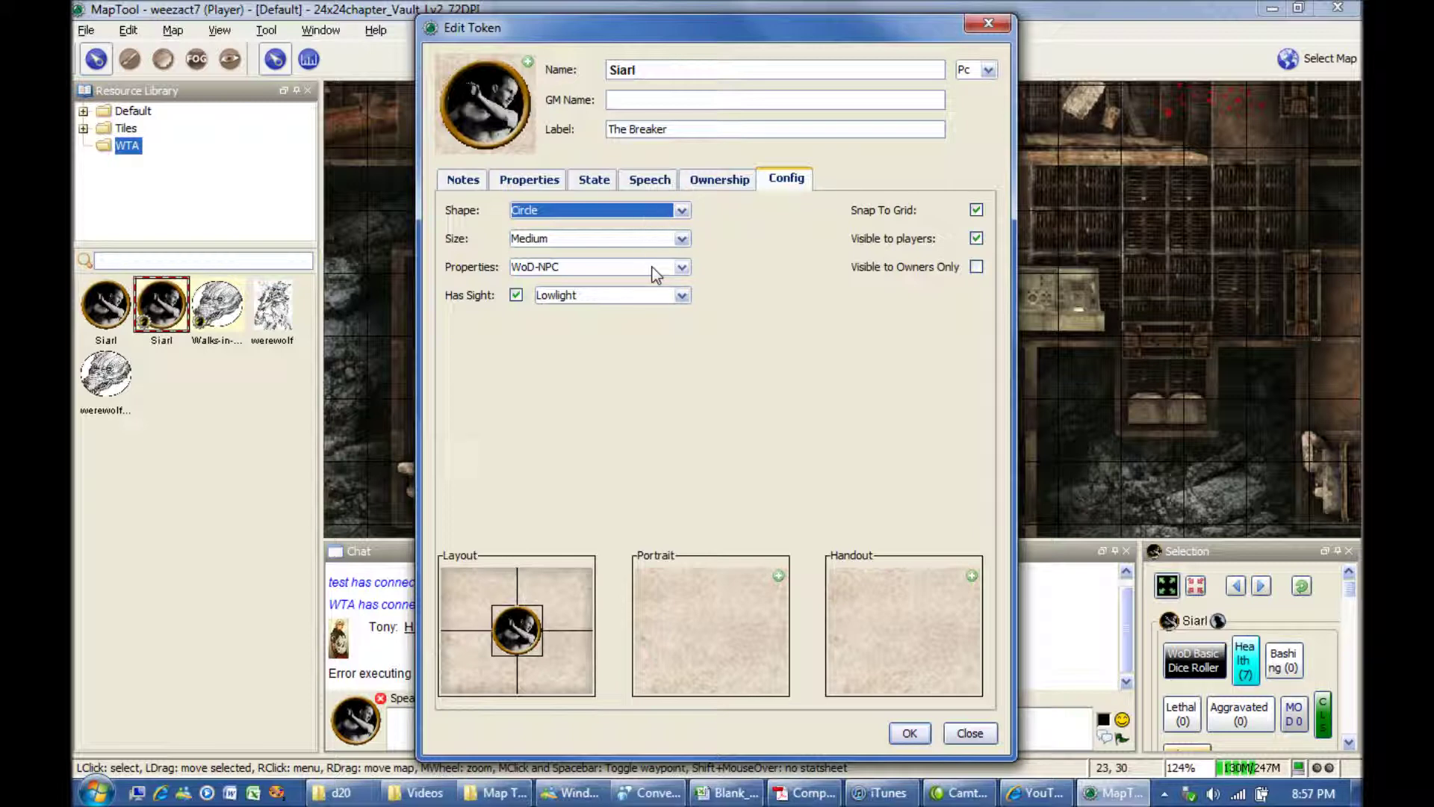
click(644, 243)
click(644, 243)
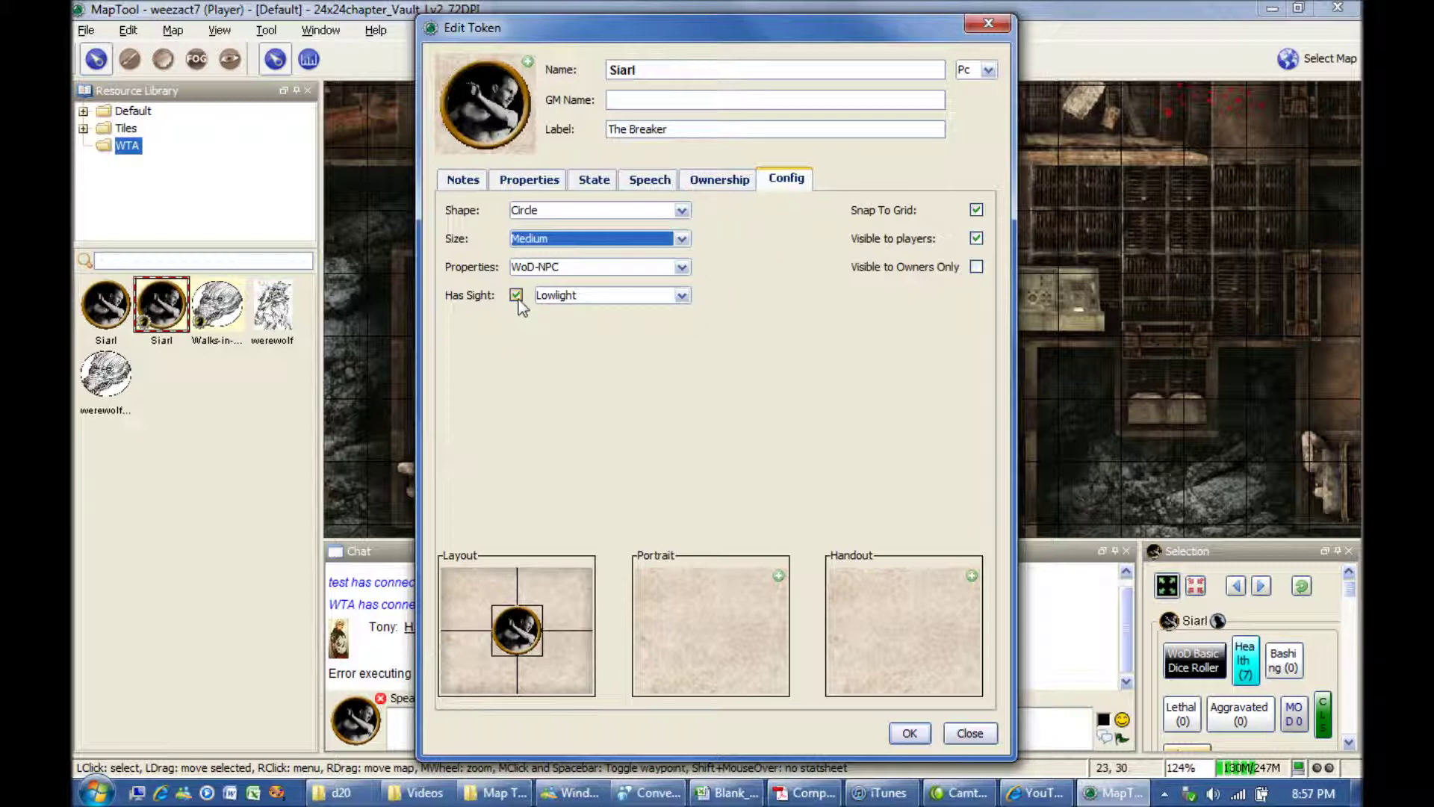
click(618, 299)
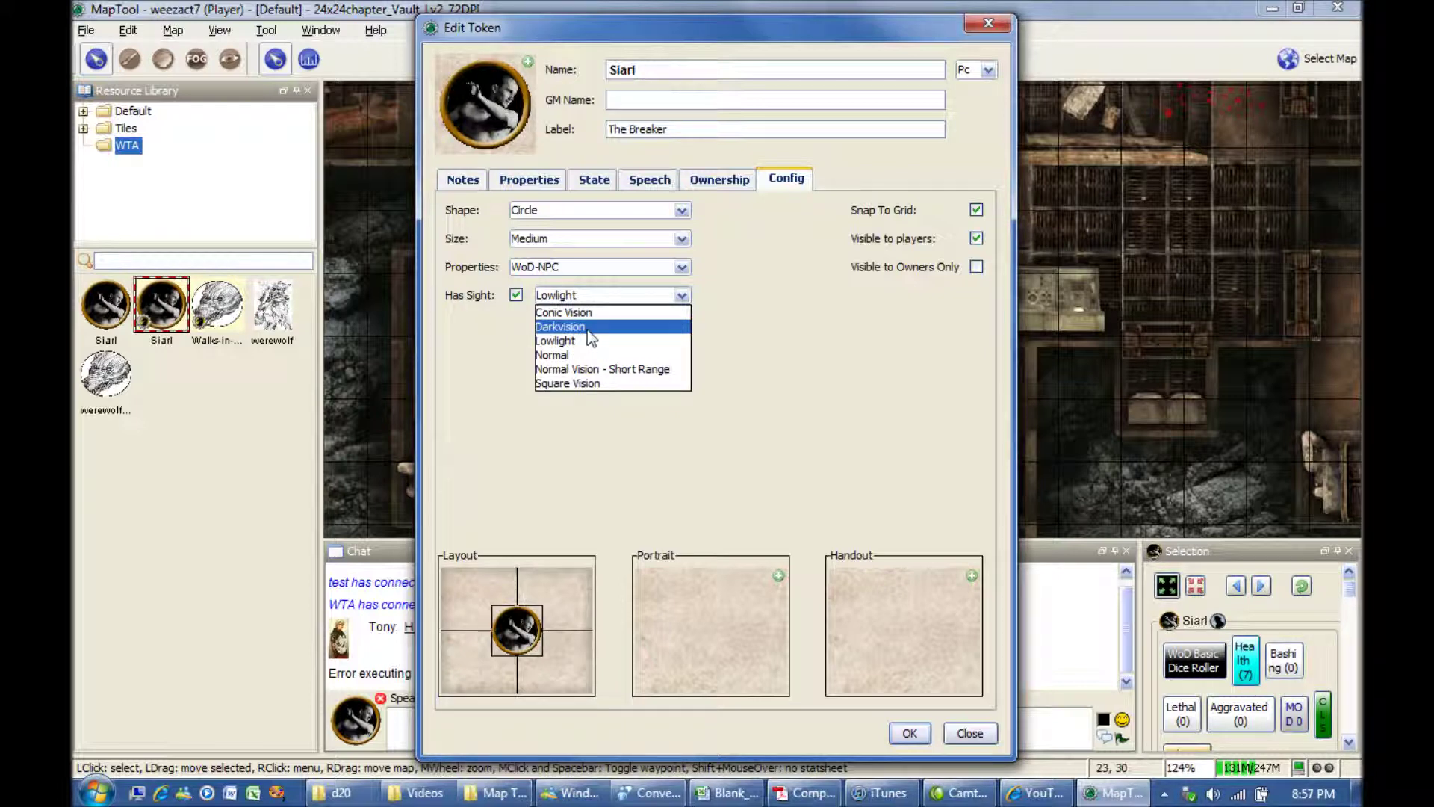
click(782, 302)
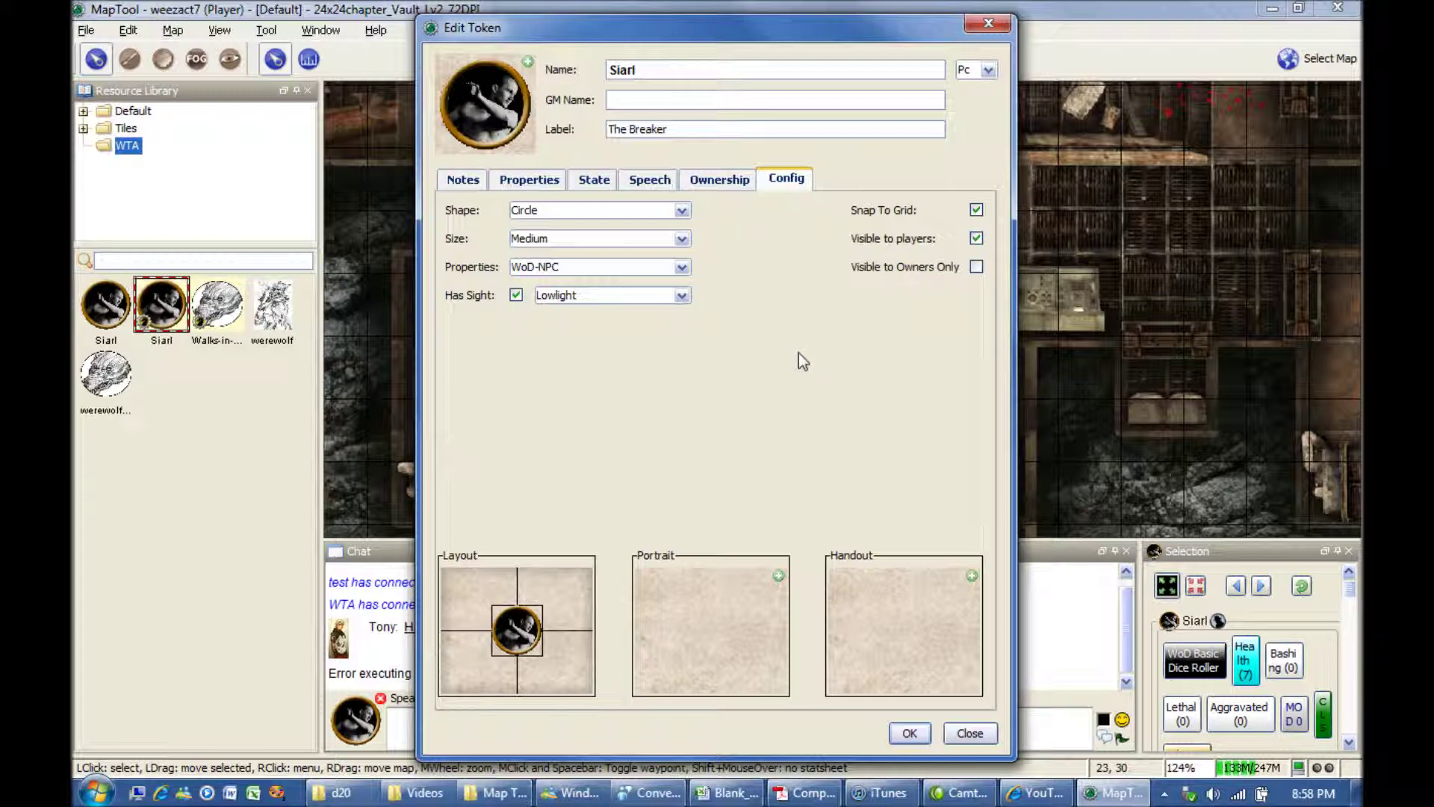
- View the available images for the Siarl token's picture, portrait and handout, cancelling each selection
click(528, 62)
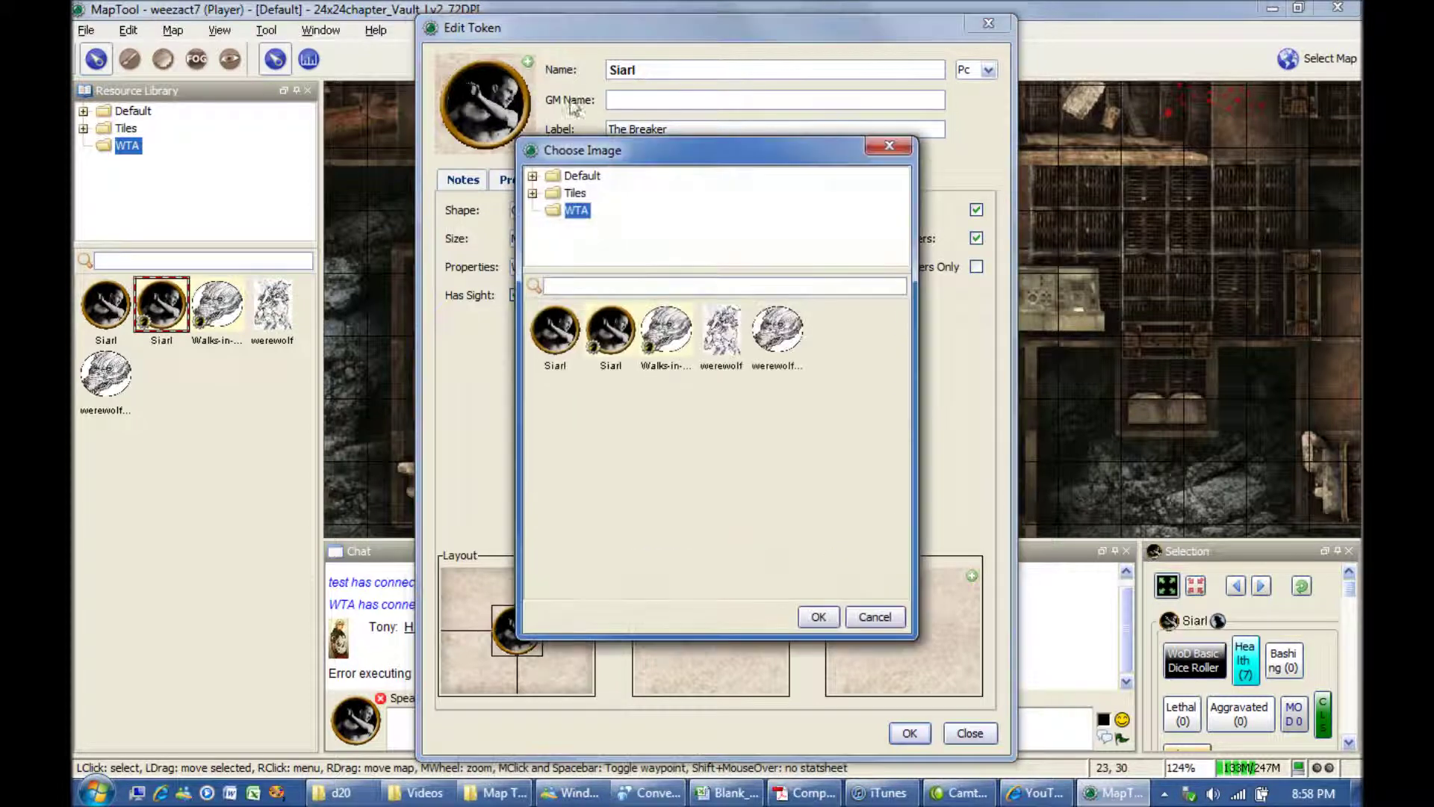
click(867, 617)
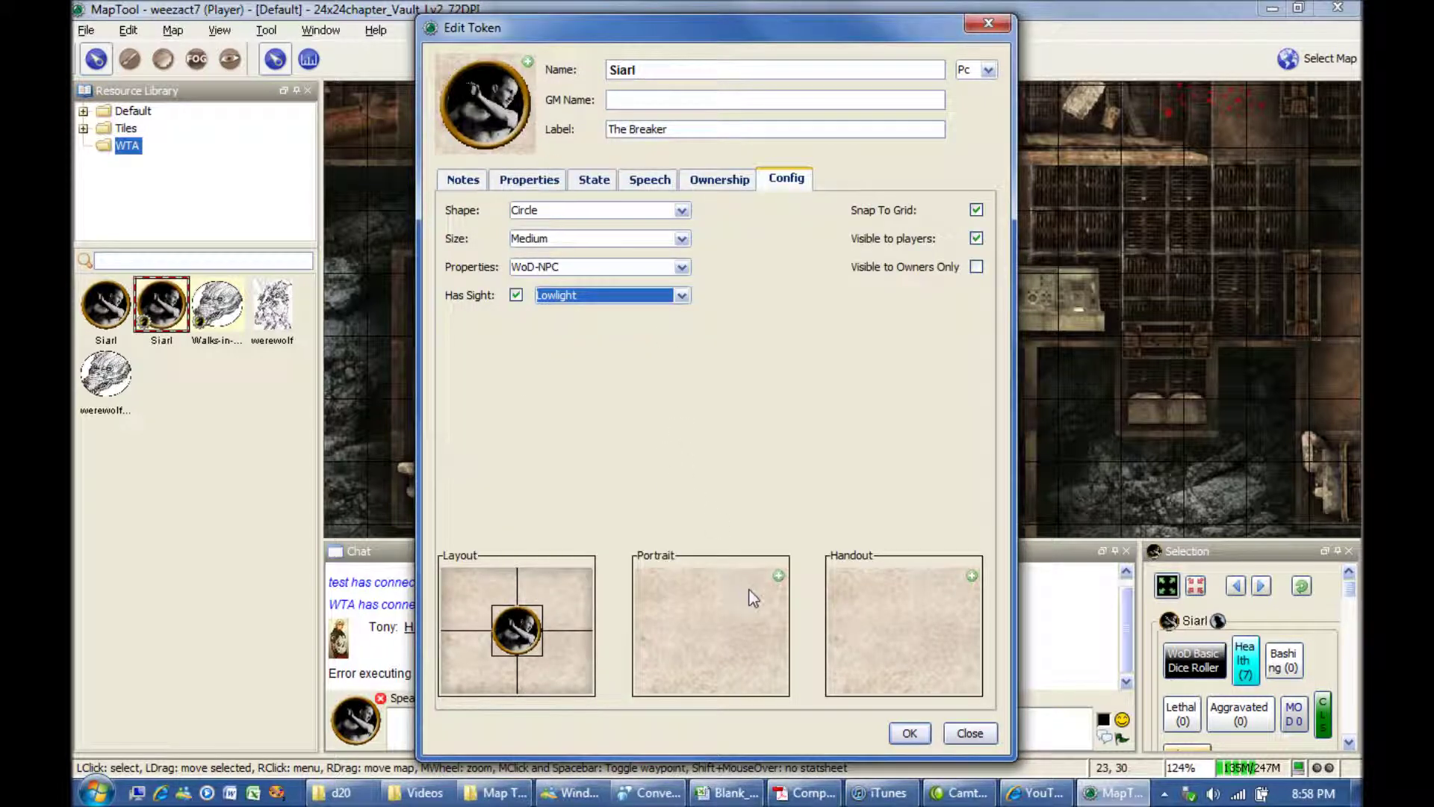
click(778, 576)
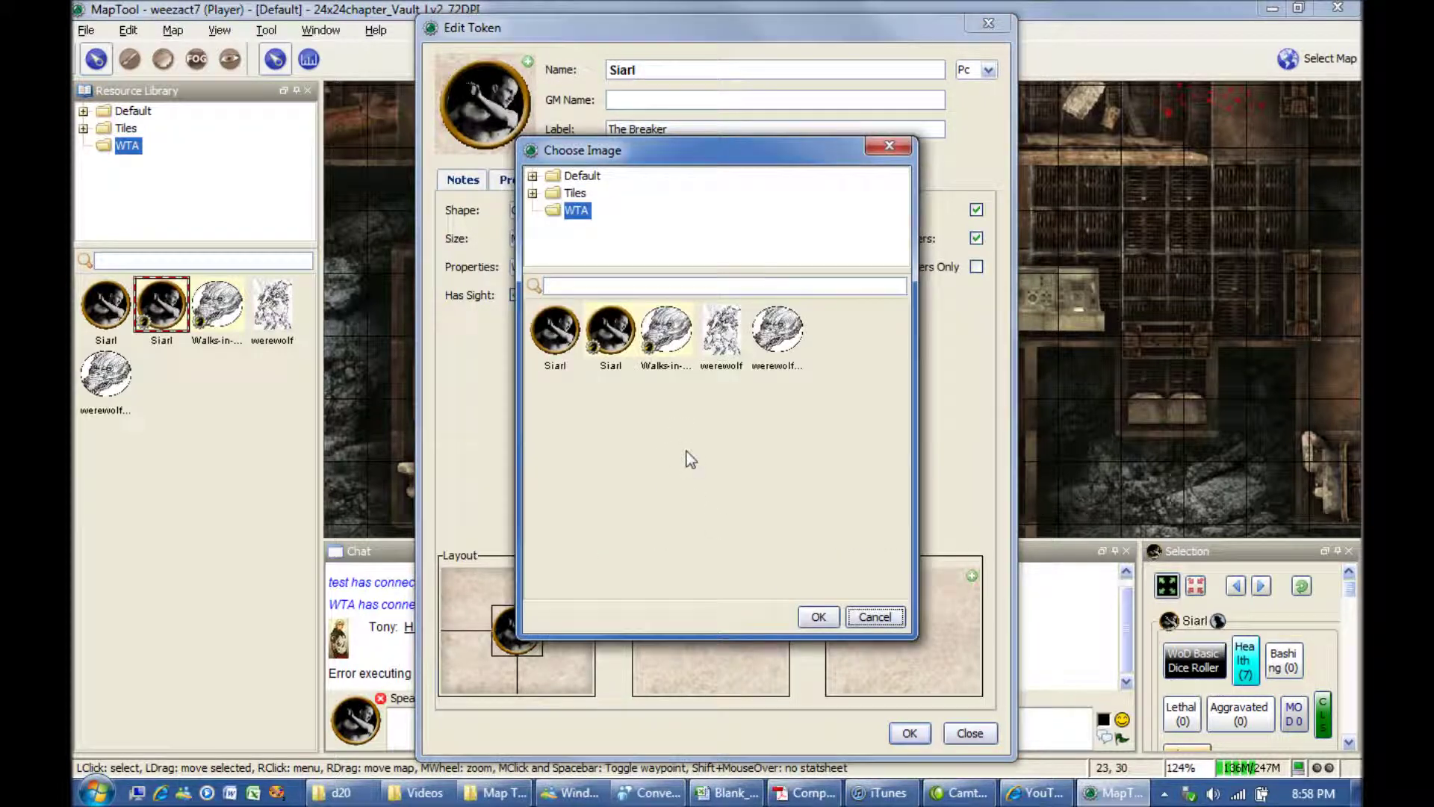
click(869, 617)
click(972, 576)
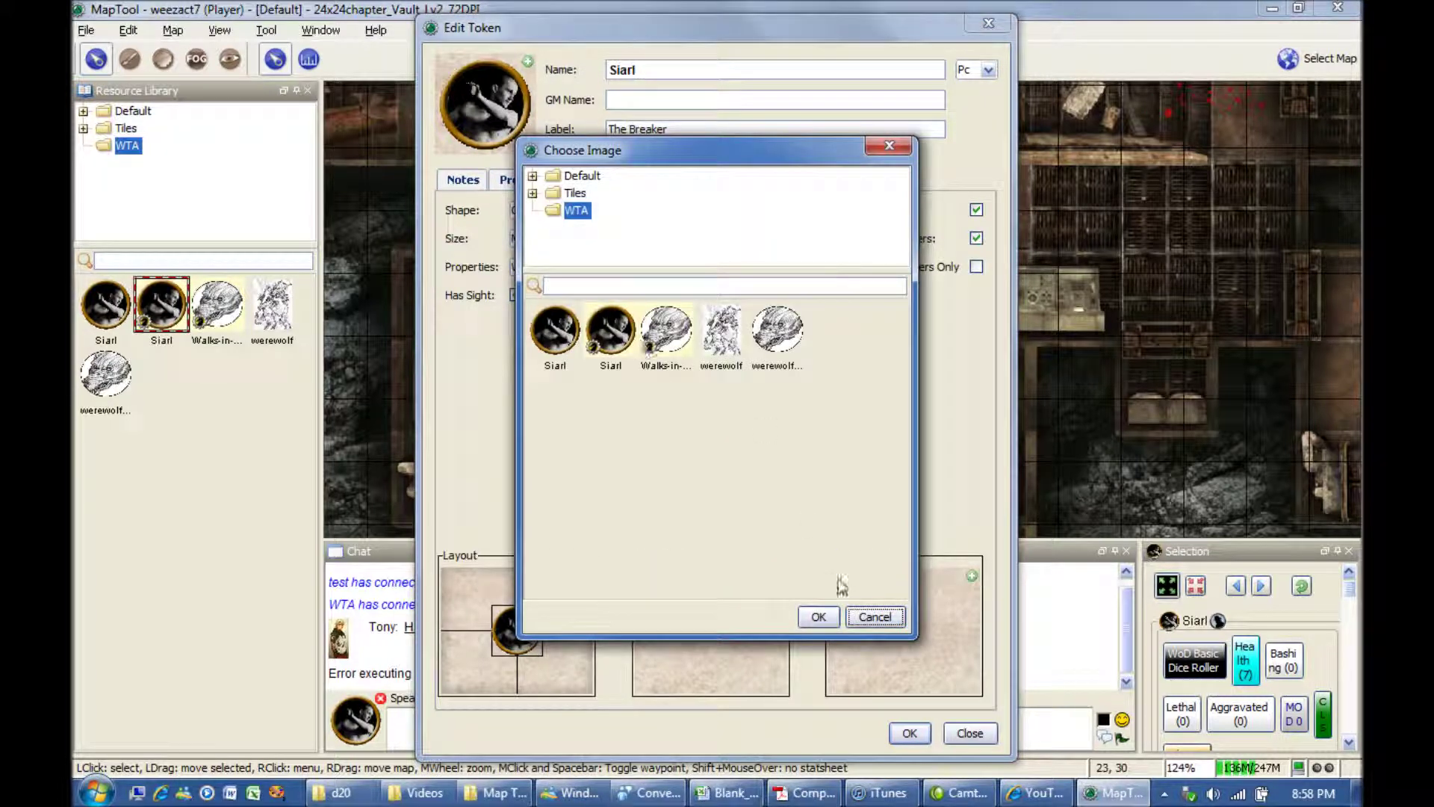
click(874, 617)
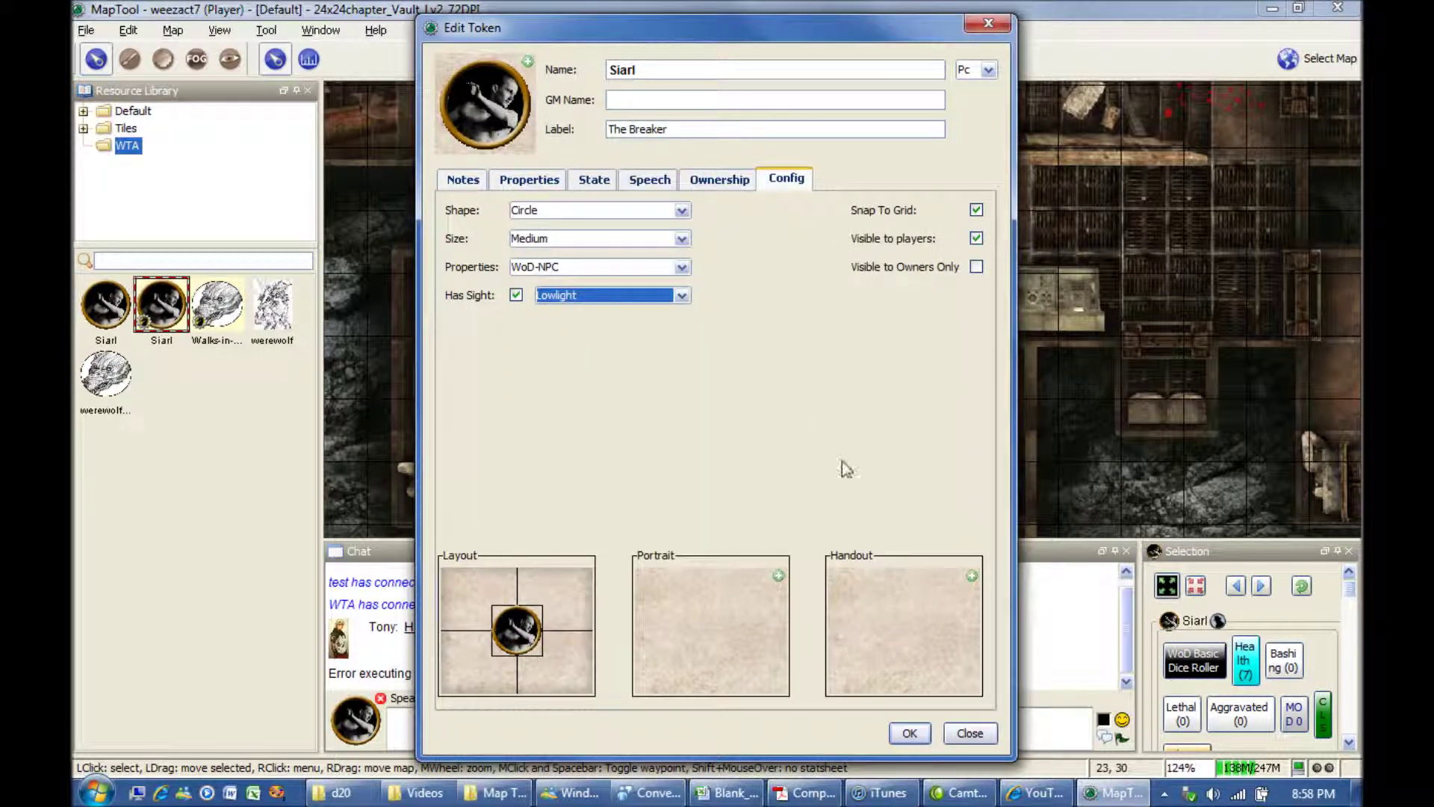
- Save the Siarl token's edits and move the token to the east end of the east console
click(910, 733)
scroll(826, 345, down, 2)
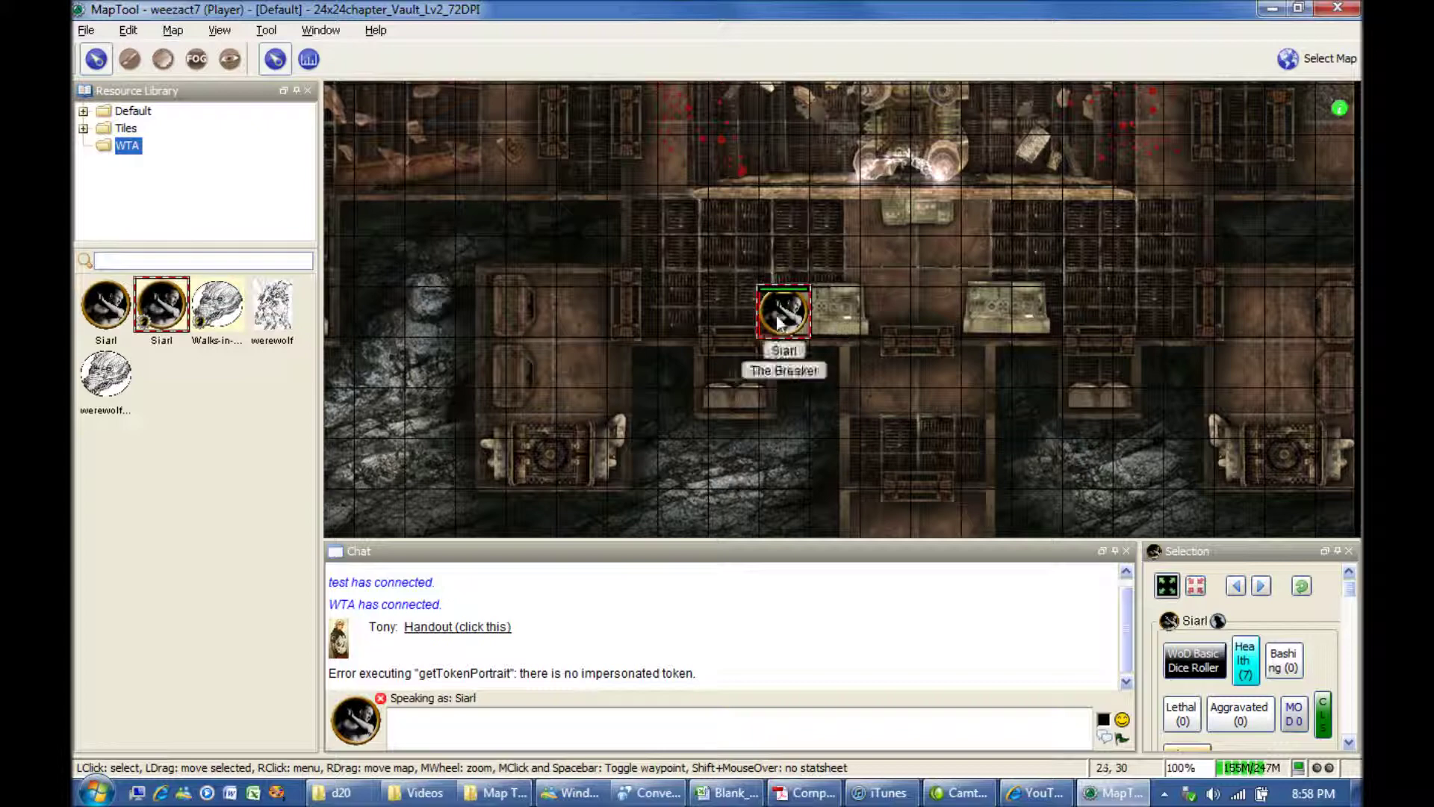
drag(785, 312, 1036, 312)
drag(992, 380, 868, 373)
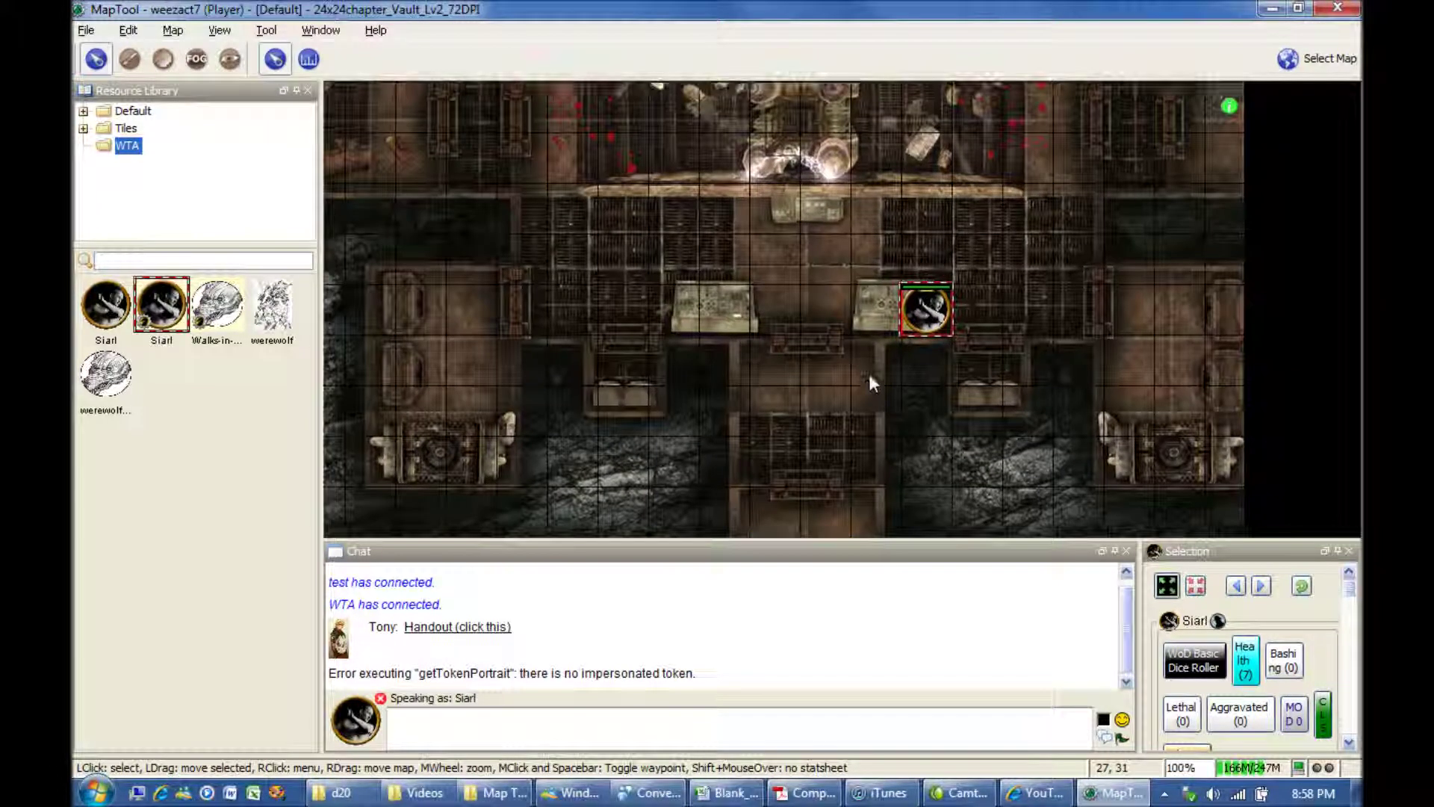
- Set the Siarl token's facing to the west
right_click(927, 315)
click(955, 326)
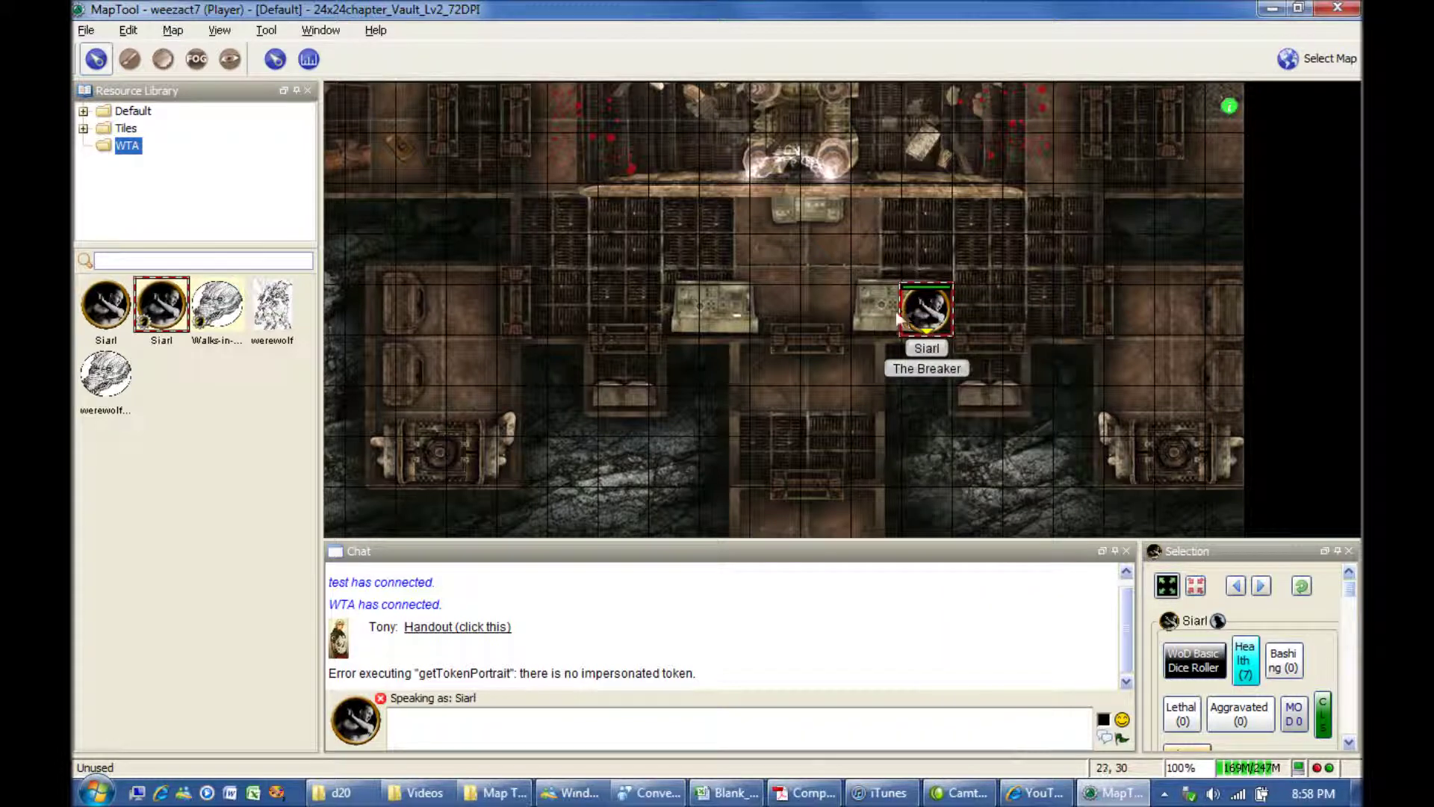
click(827, 306)
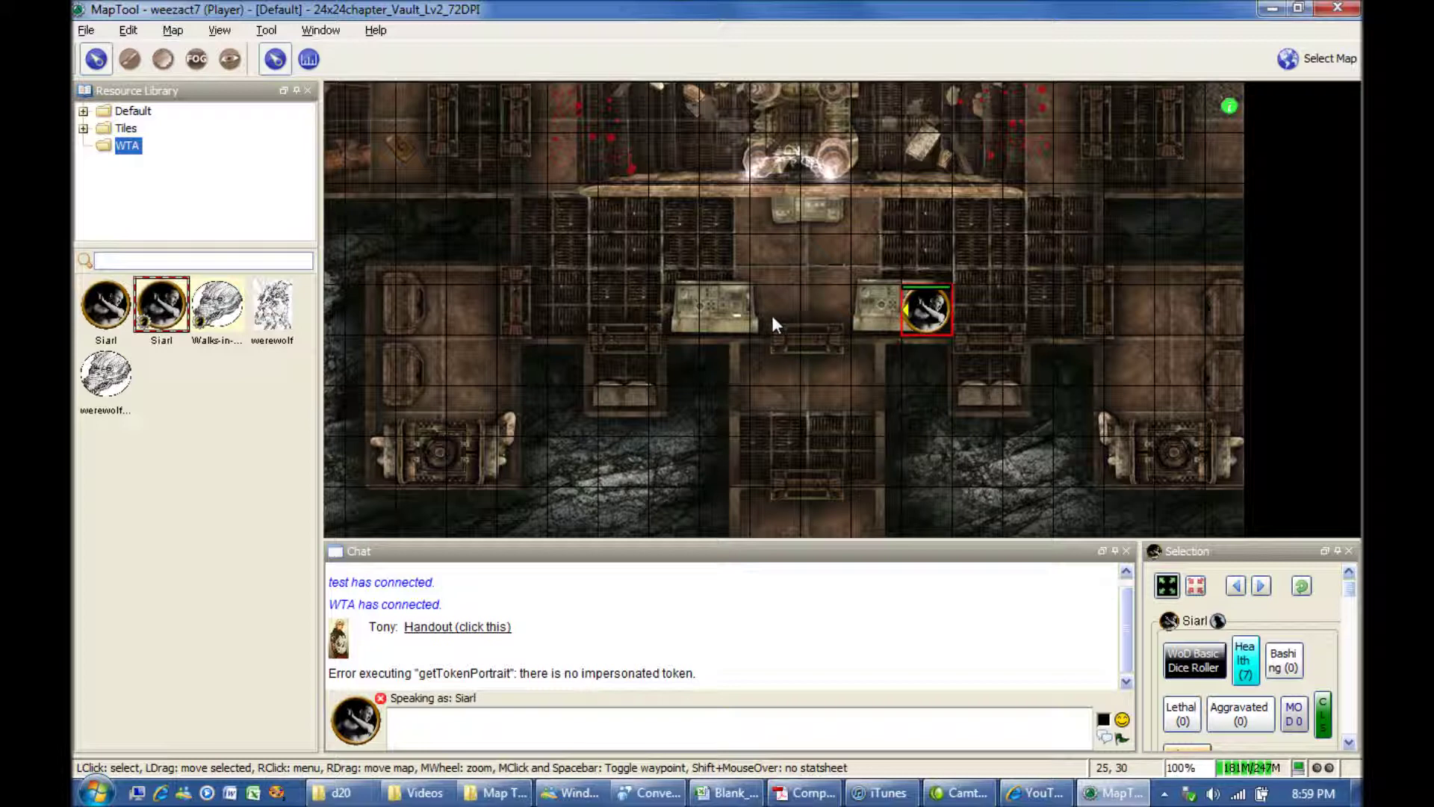
- Try Darkvision as the Siarl token's sight type and close the token editor without saving
right_click(920, 306)
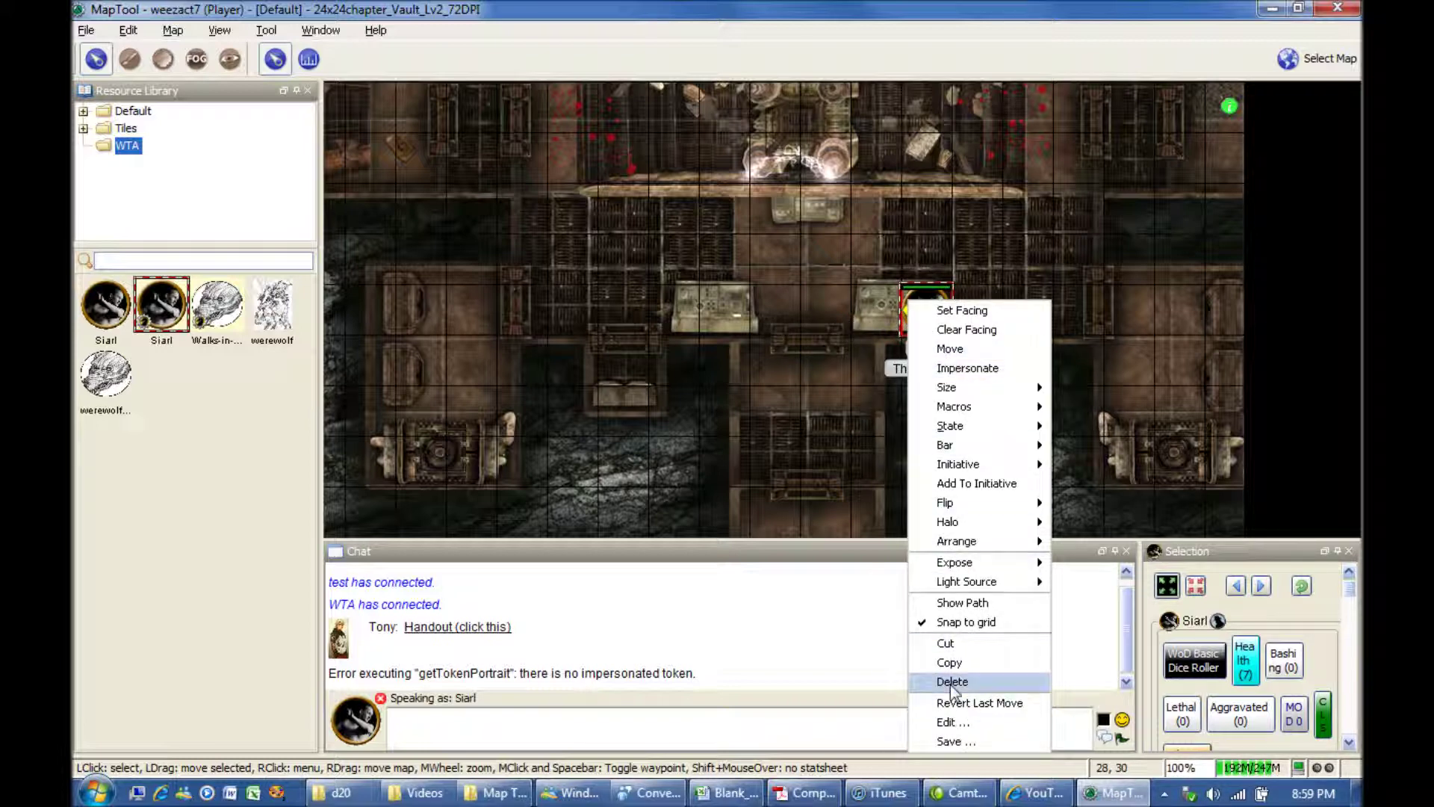
click(913, 309)
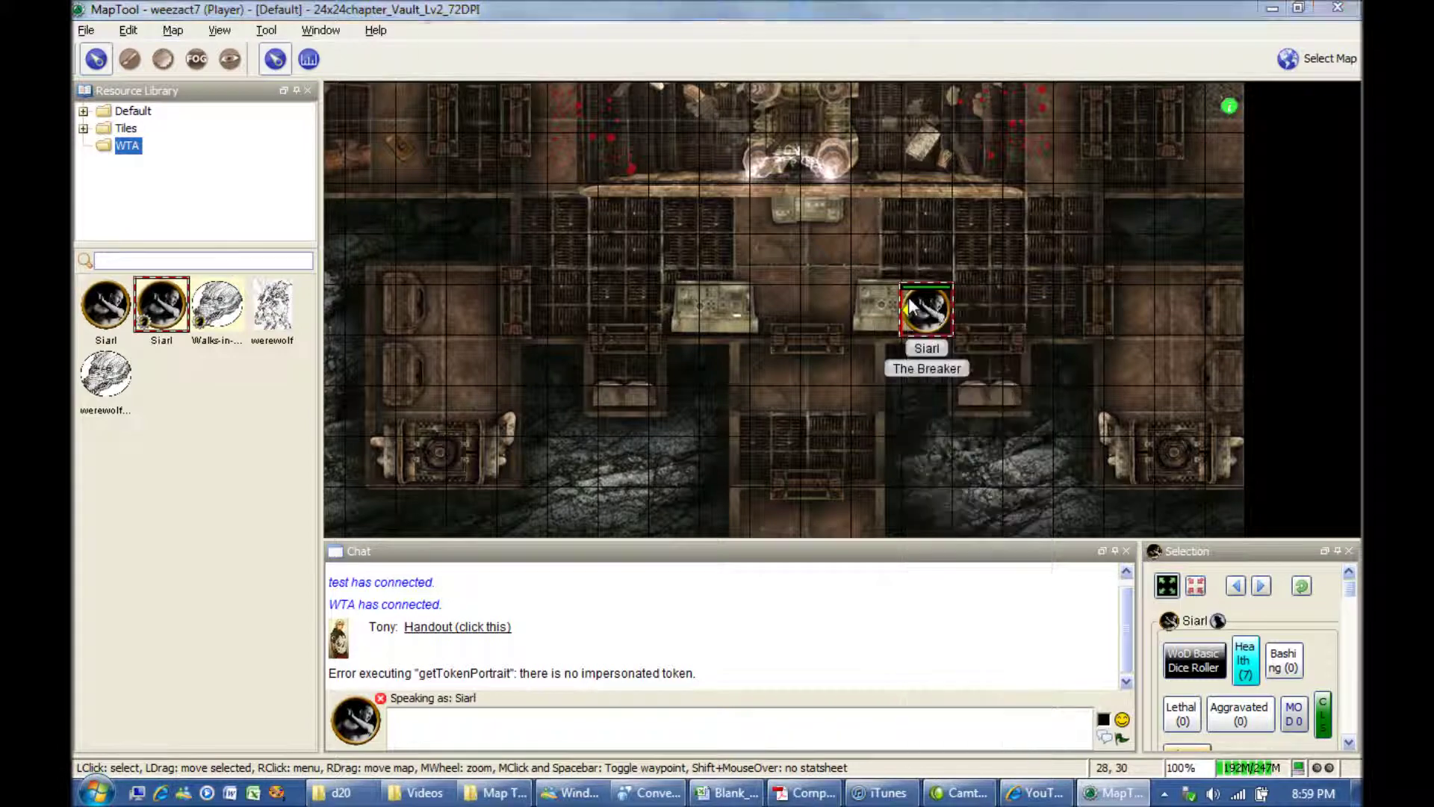
double_click(910, 306)
click(620, 298)
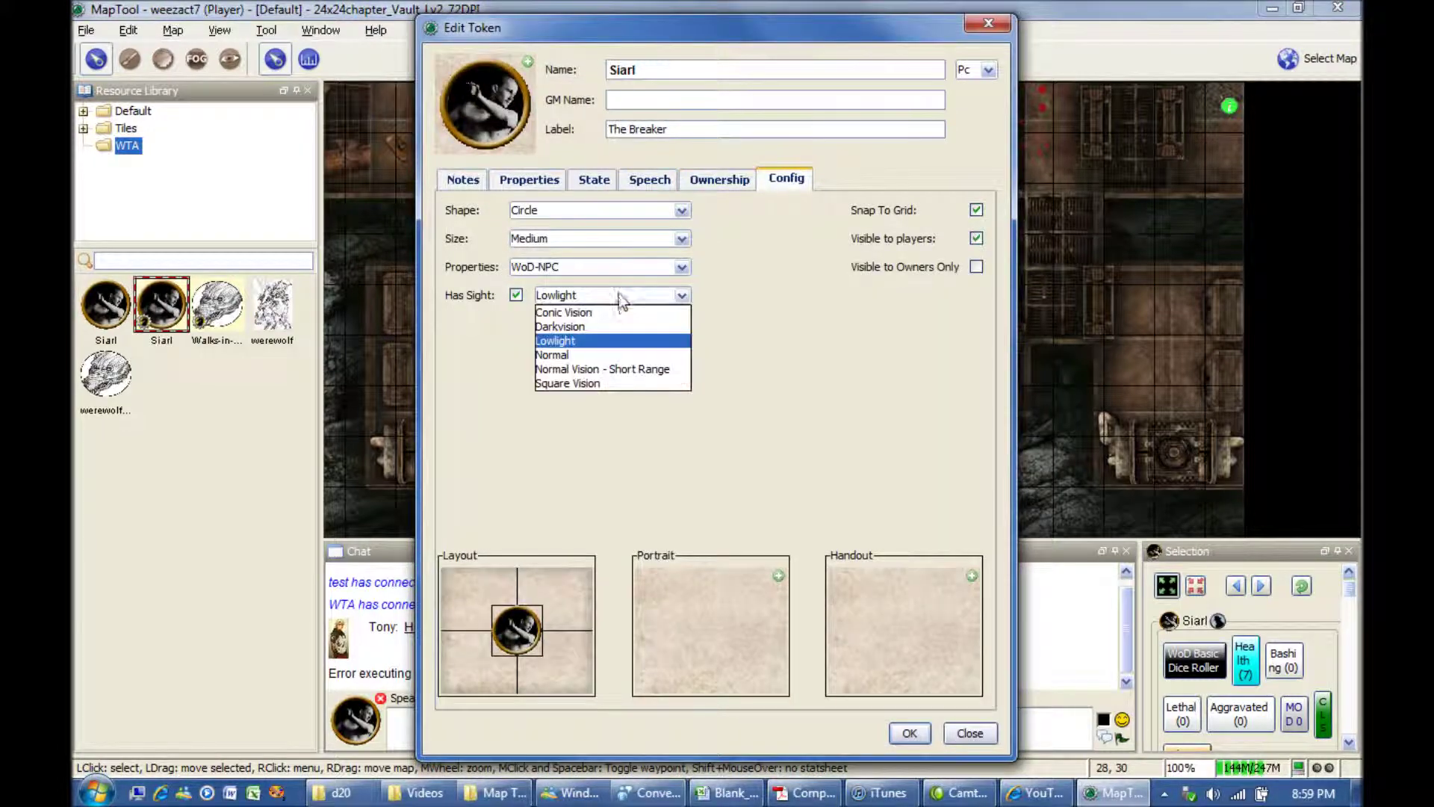
click(583, 326)
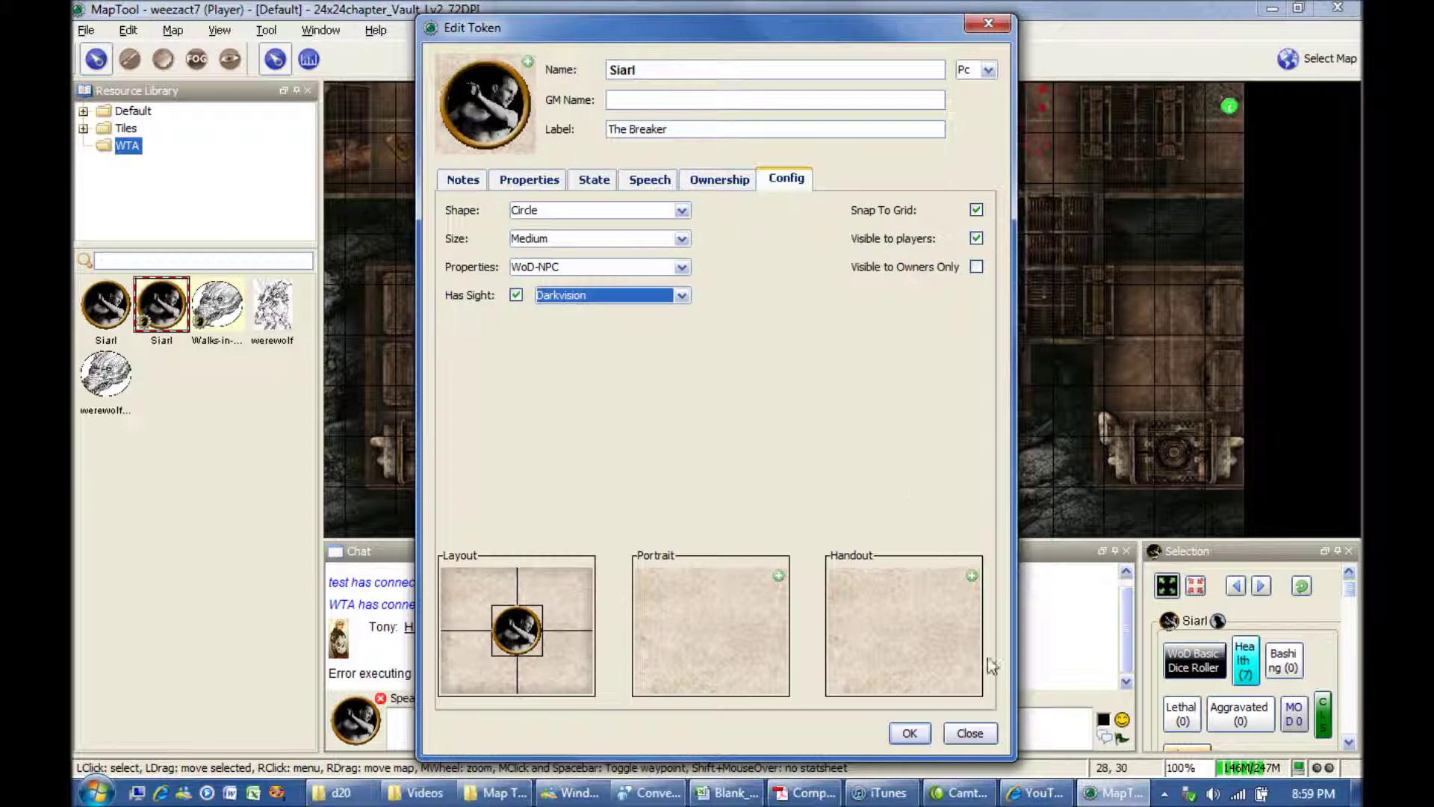
click(968, 731)
click(786, 366)
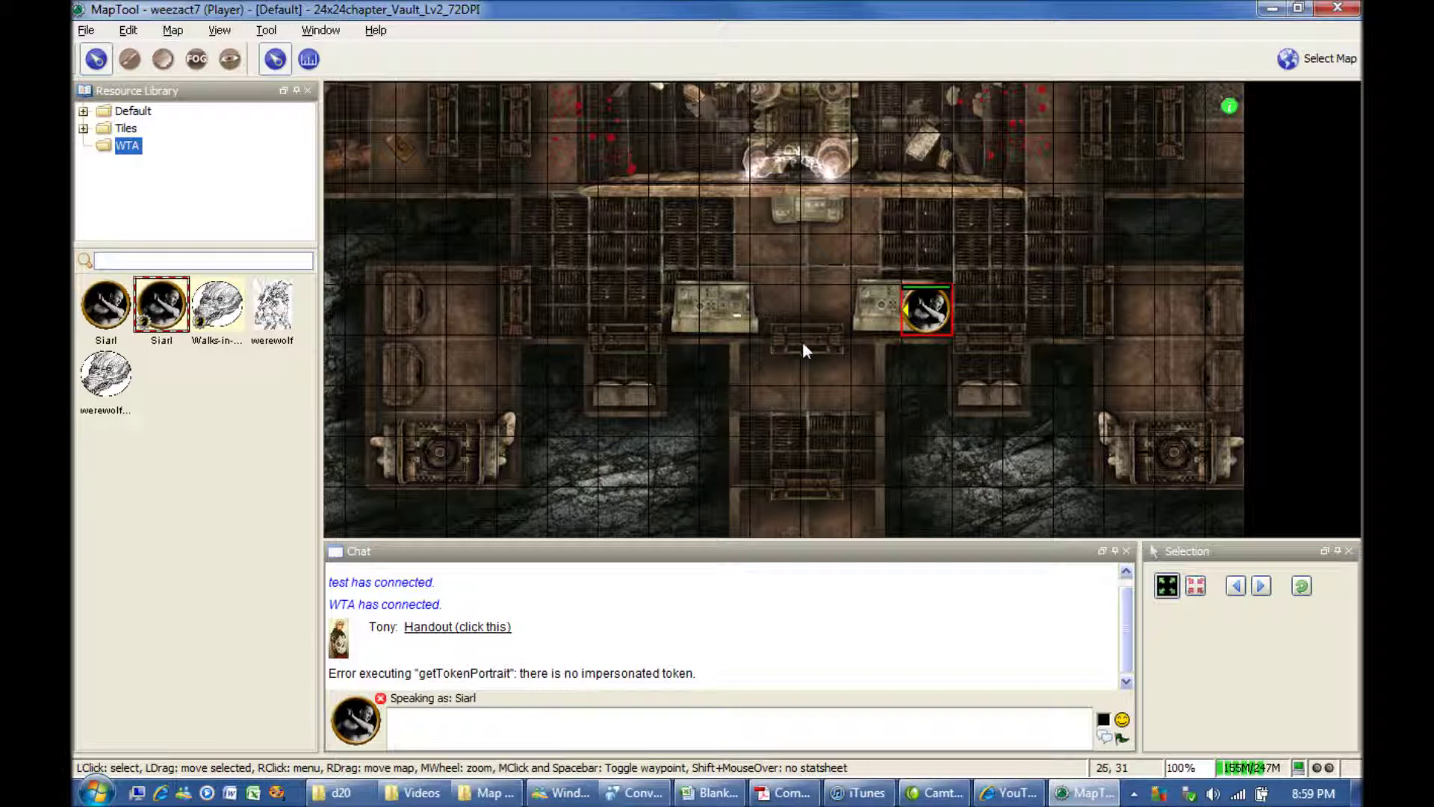
right_click(935, 301)
click(729, 352)
click(86, 29)
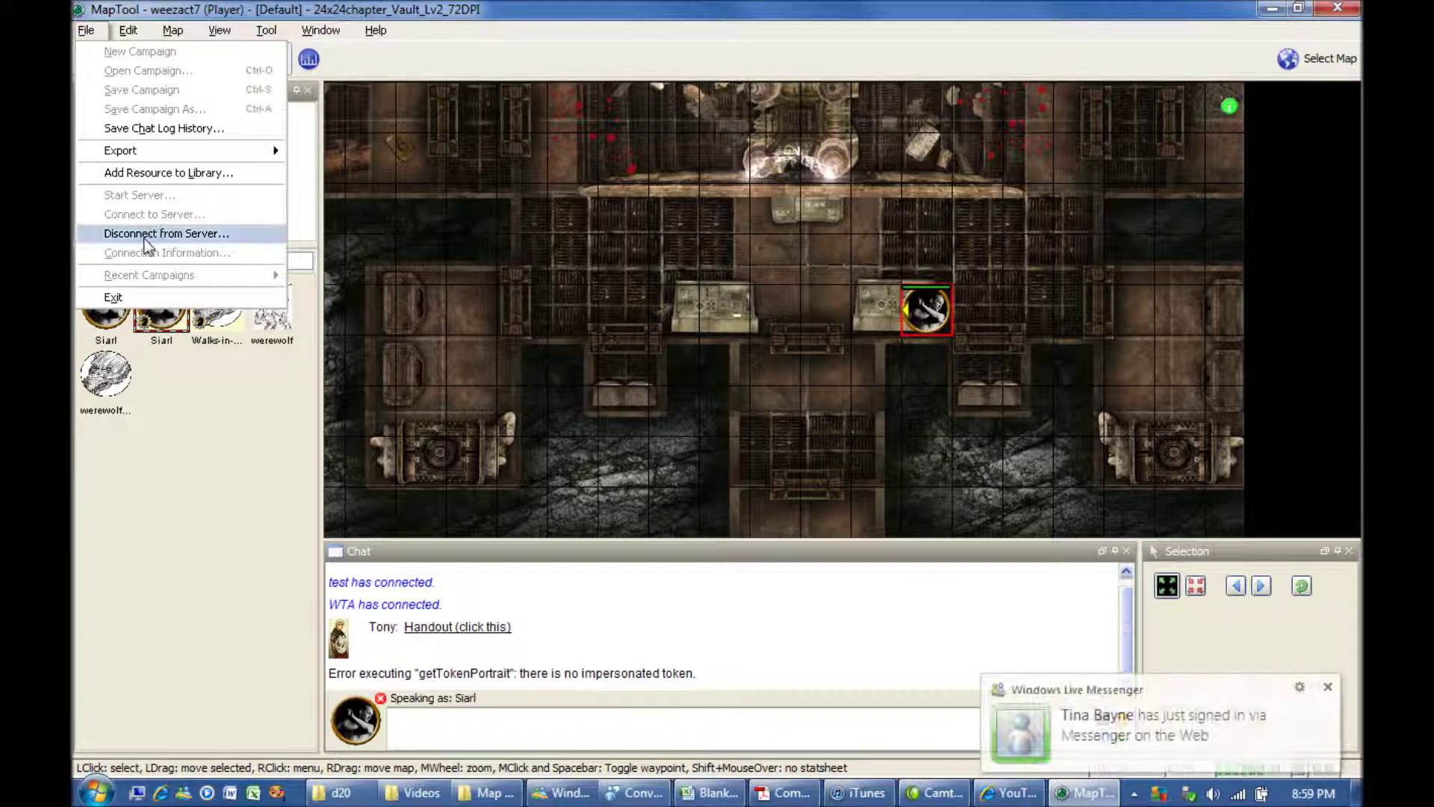
click(635, 277)
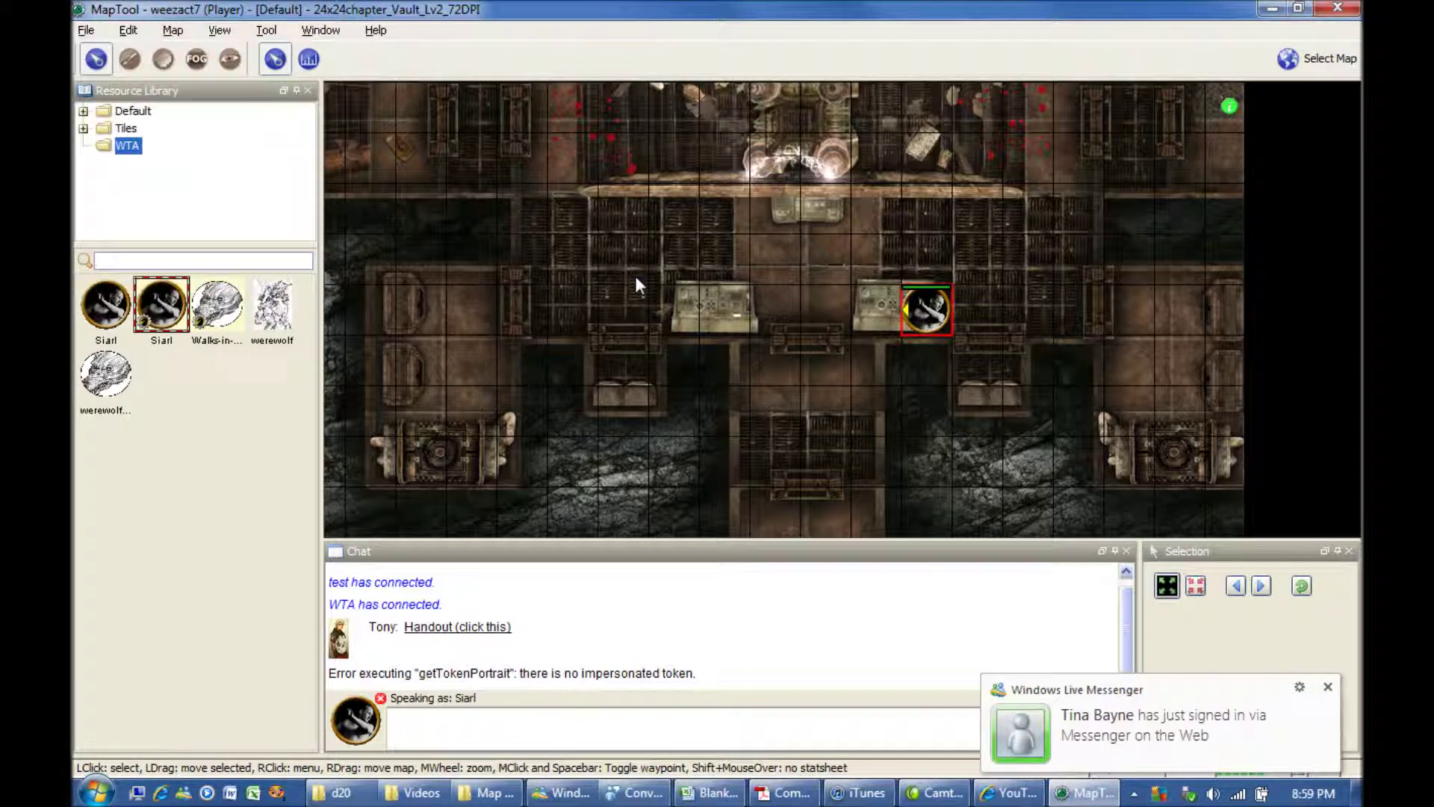